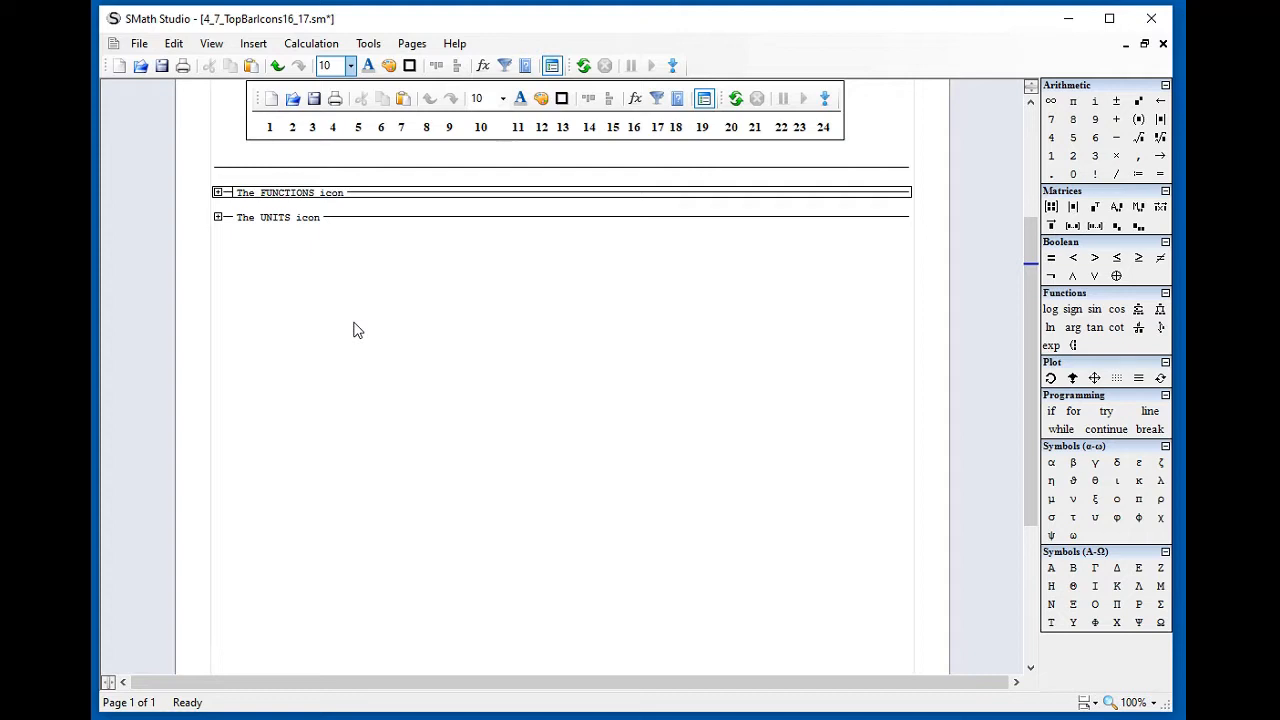
# - Start inserting a unit at an empty spot below the UNITS icon section and review the available dimension categories
pyautogui.click(222, 280)
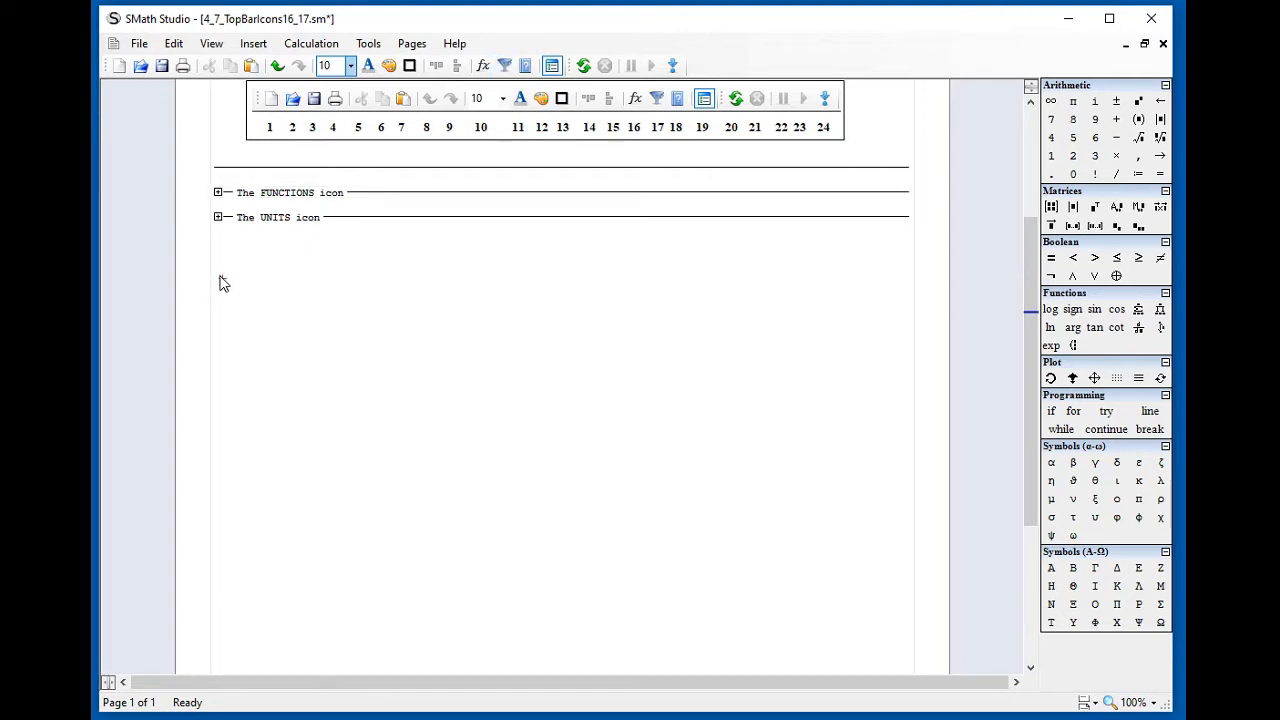
pyautogui.click(505, 66)
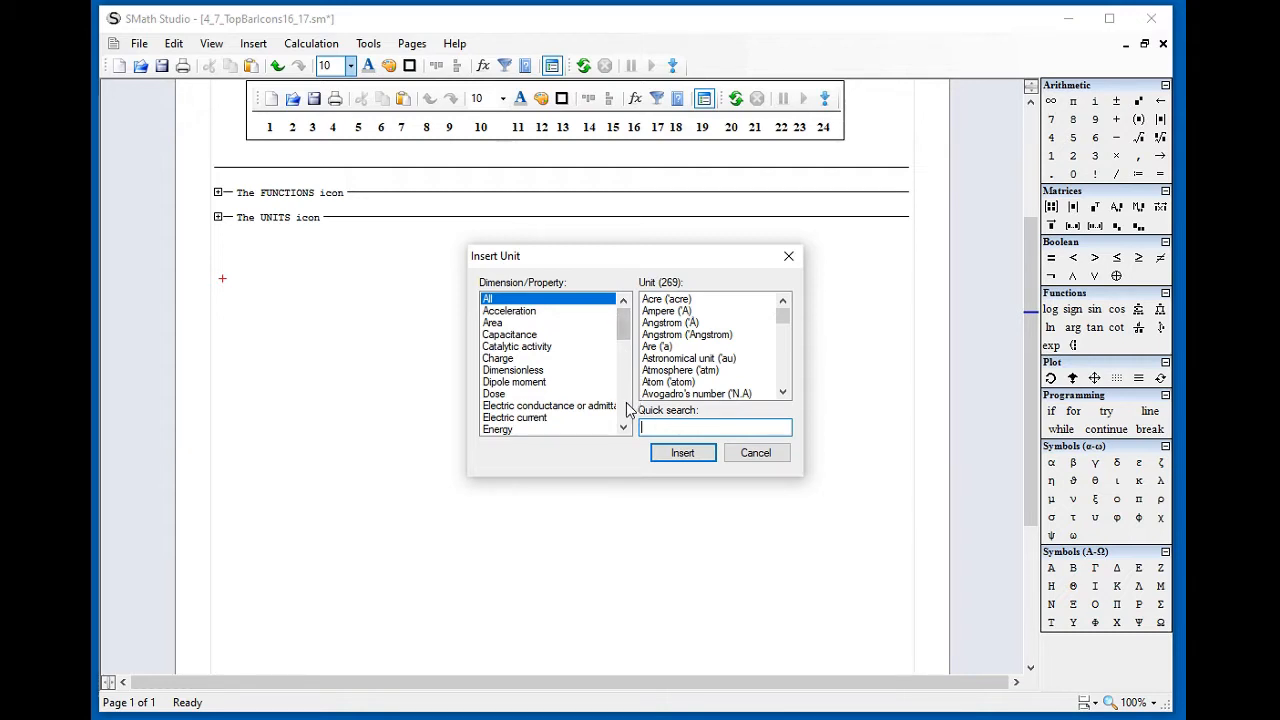
pyautogui.scroll(-4, 620, 357)
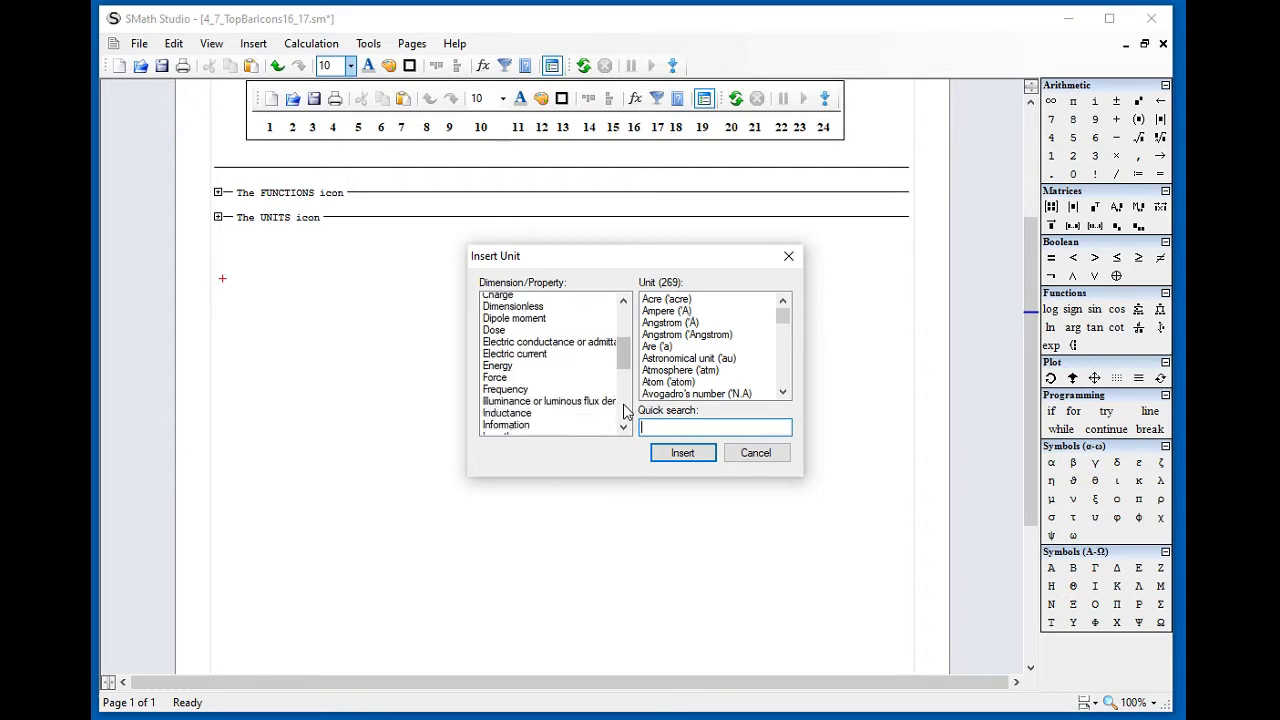
pyautogui.moveTo(614, 357); pyautogui.dragTo(626, 308)
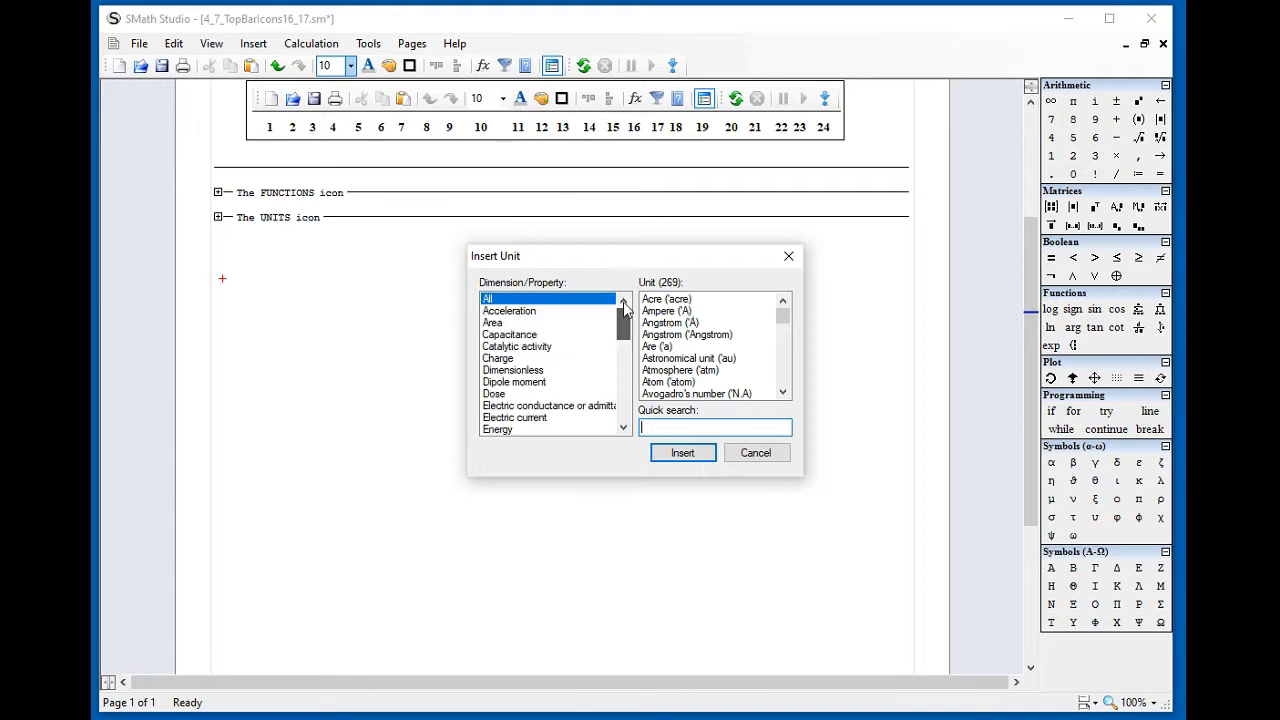
# - Examine the units offered for acceleration, area, capacitance, catalytic activity and charge, including Coulomb, Faraday ('Fd) and Millicoulomb
pyautogui.click(498, 311)
pyautogui.click(504, 325)
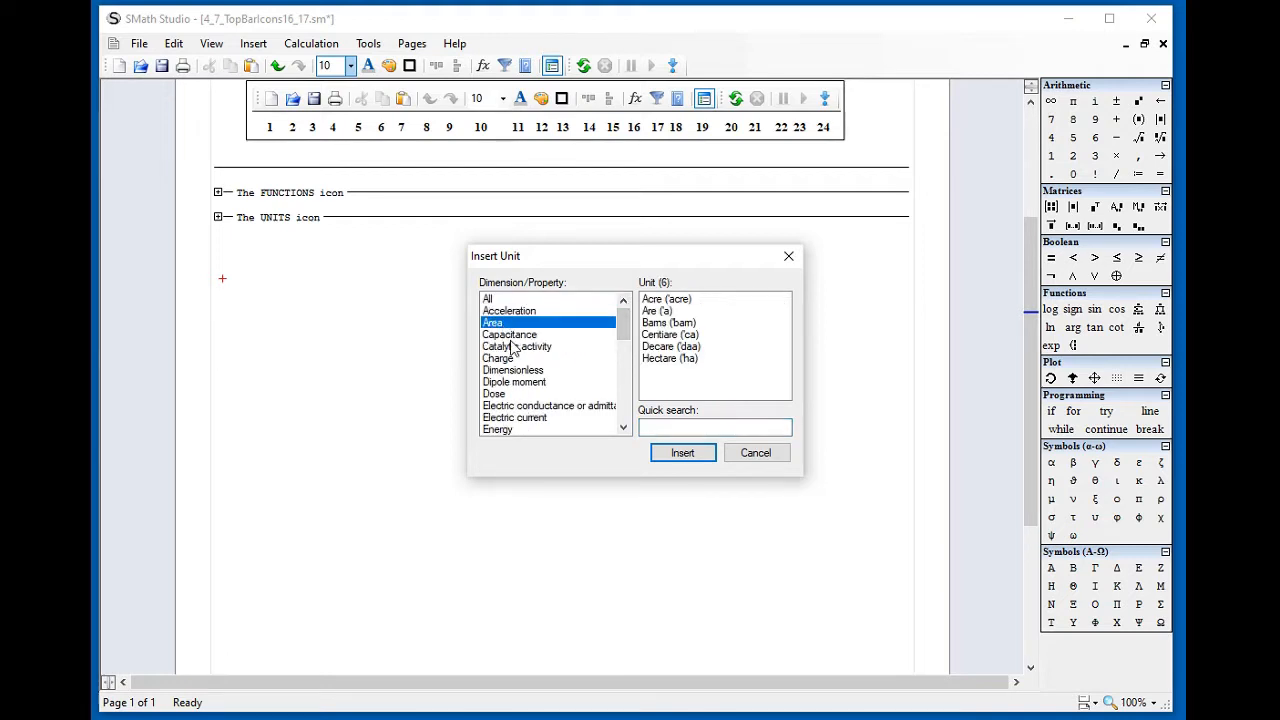
pyautogui.click(512, 336)
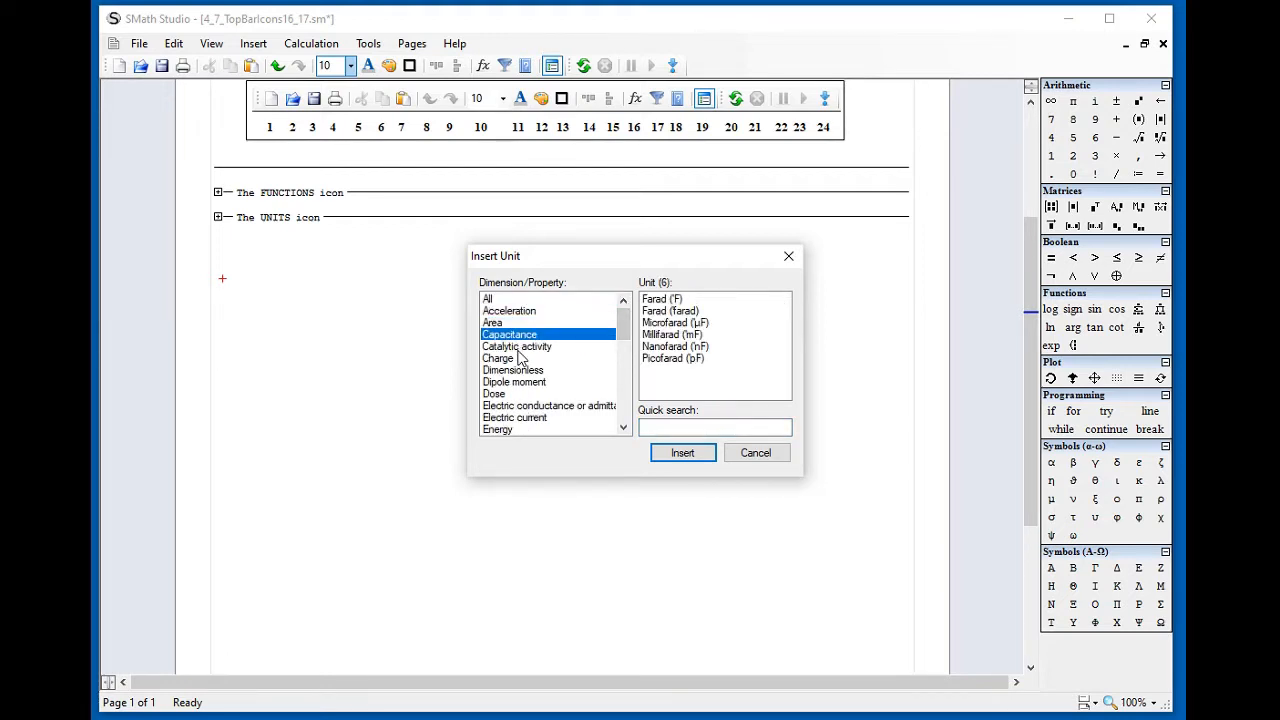
pyautogui.click(526, 347)
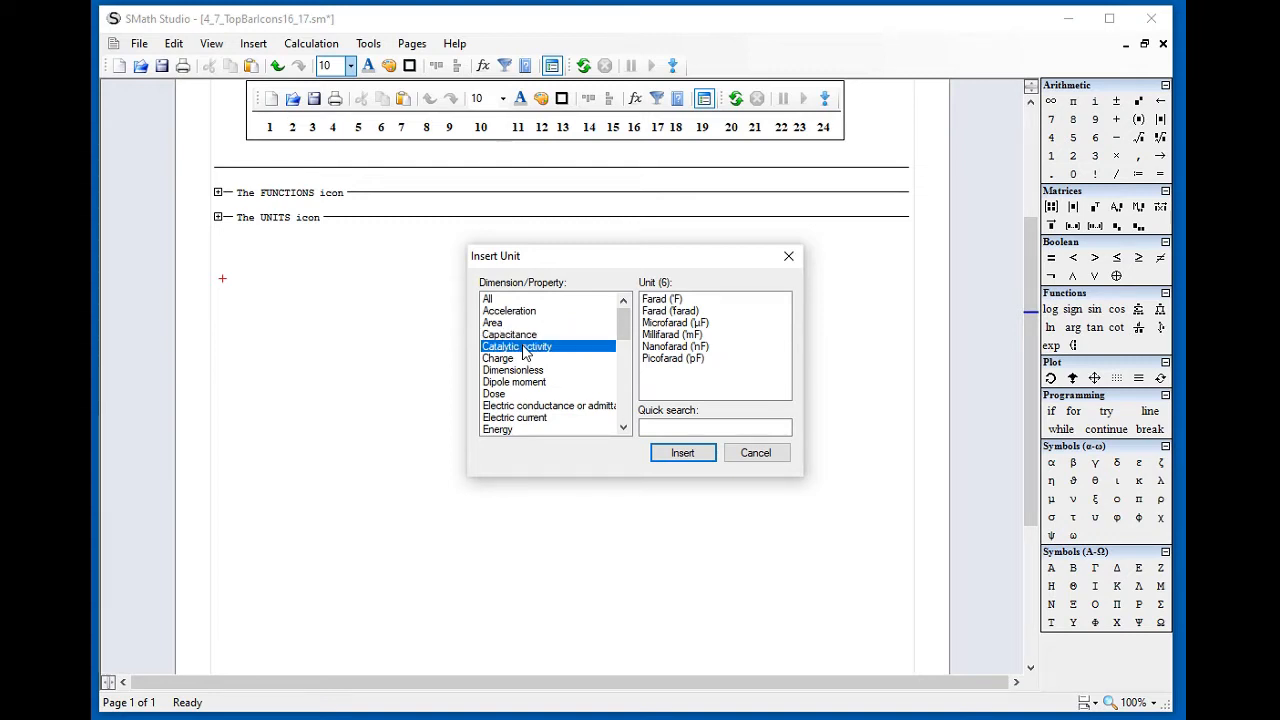
pyautogui.click(514, 360)
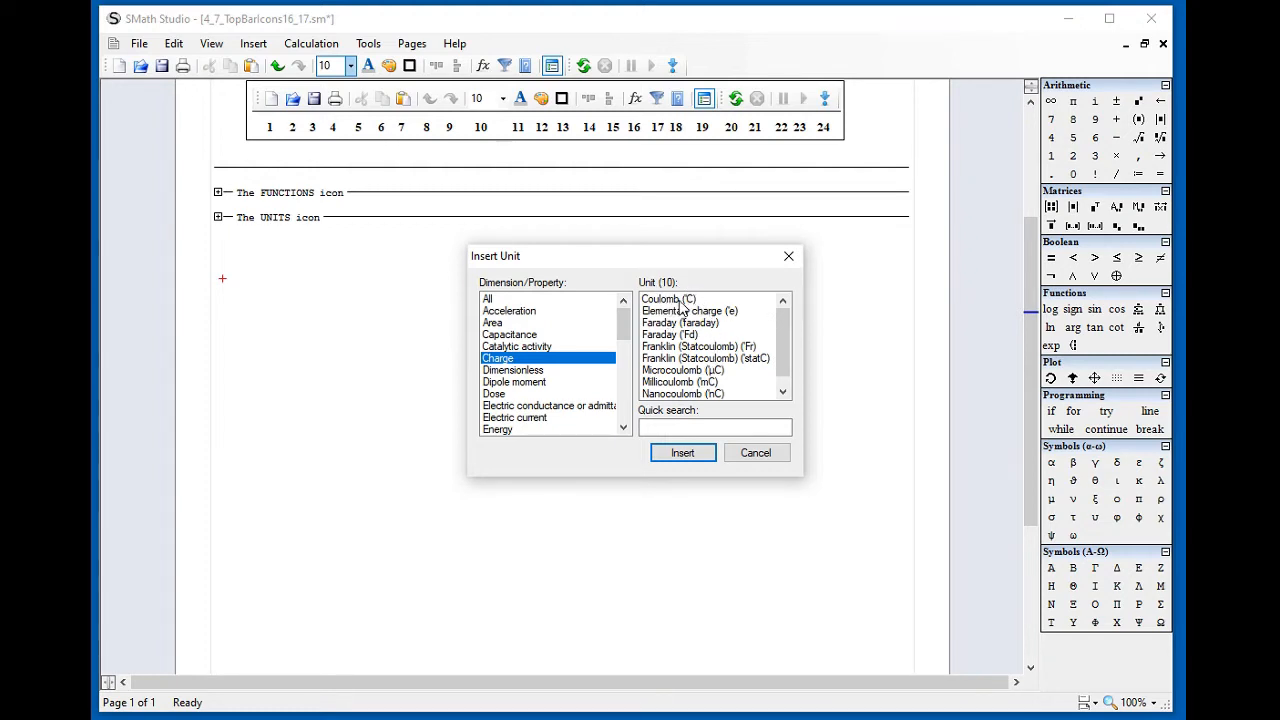
pyautogui.click(679, 301)
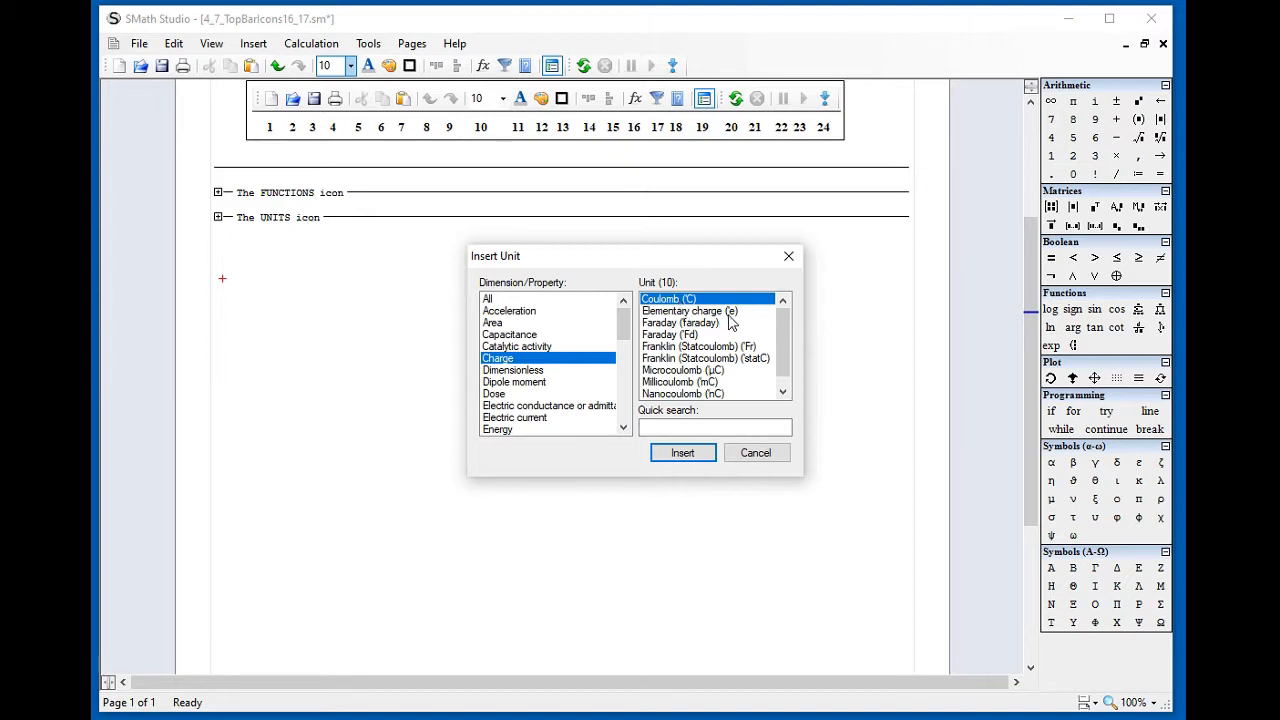
pyautogui.click(681, 337)
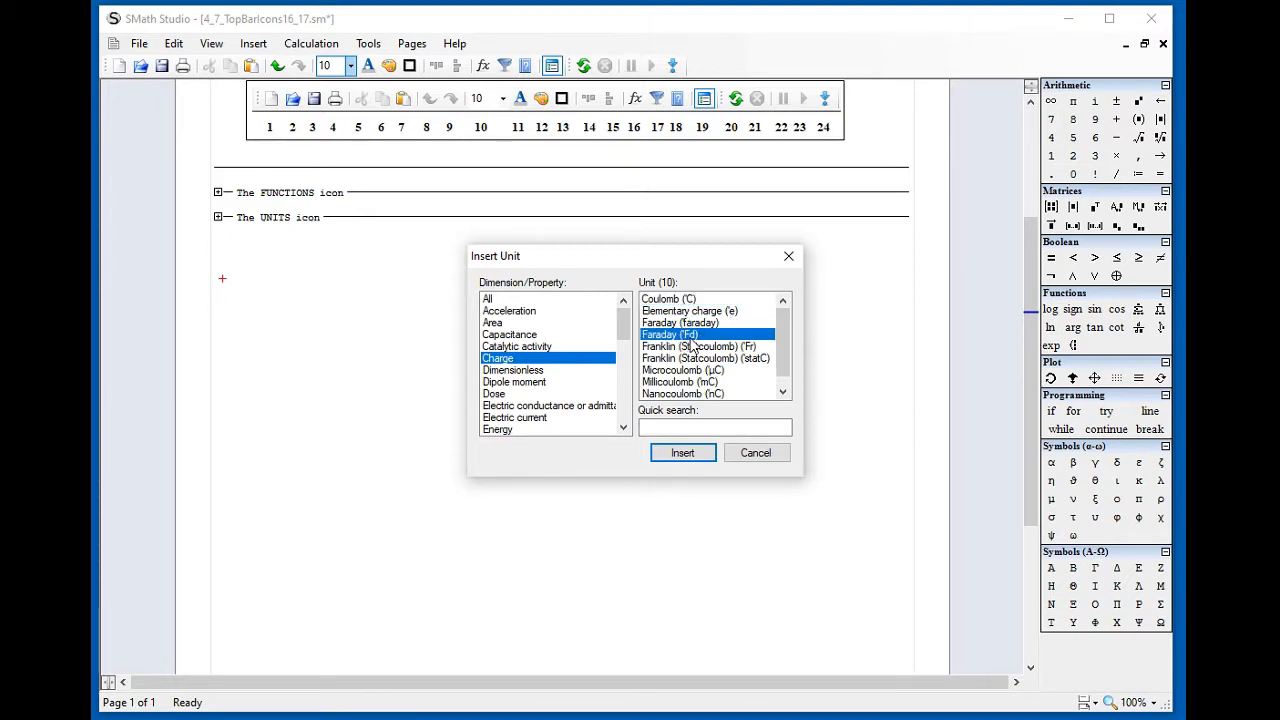
pyautogui.click(698, 382)
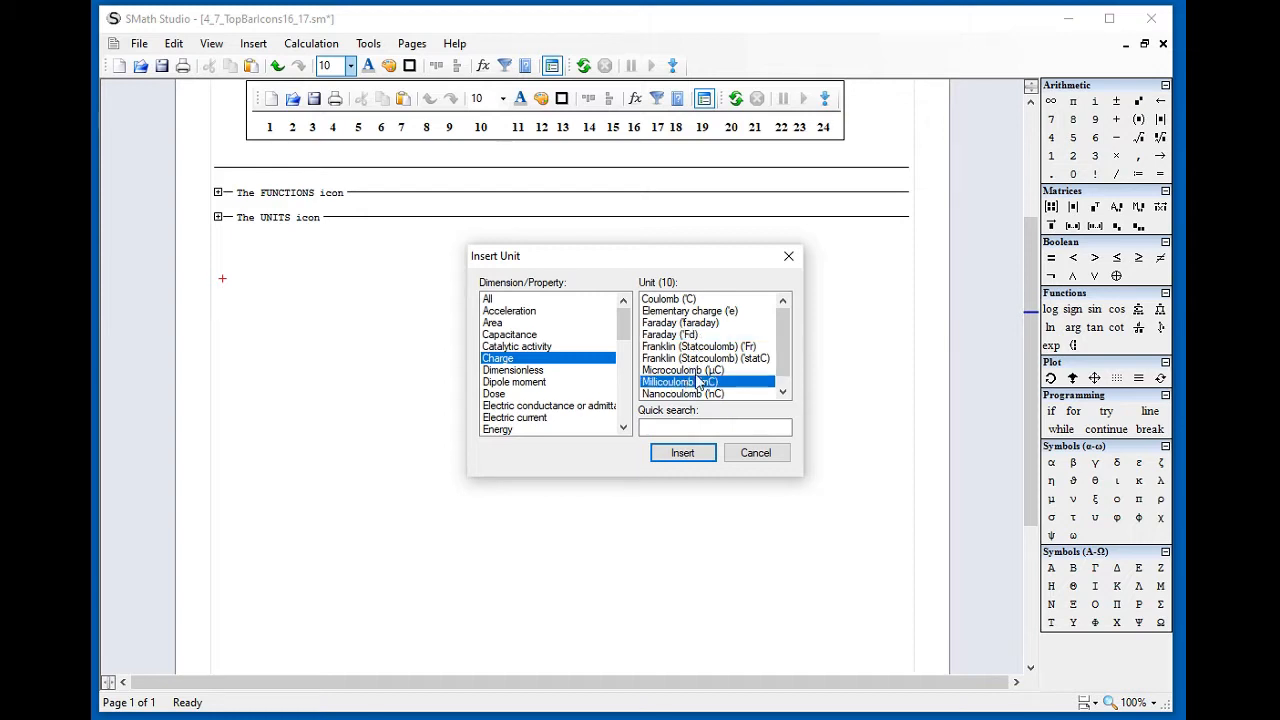
# - Insert the Planck constant ('h) from the physical constants category and evaluate it numerically
pyautogui.click(622, 409)
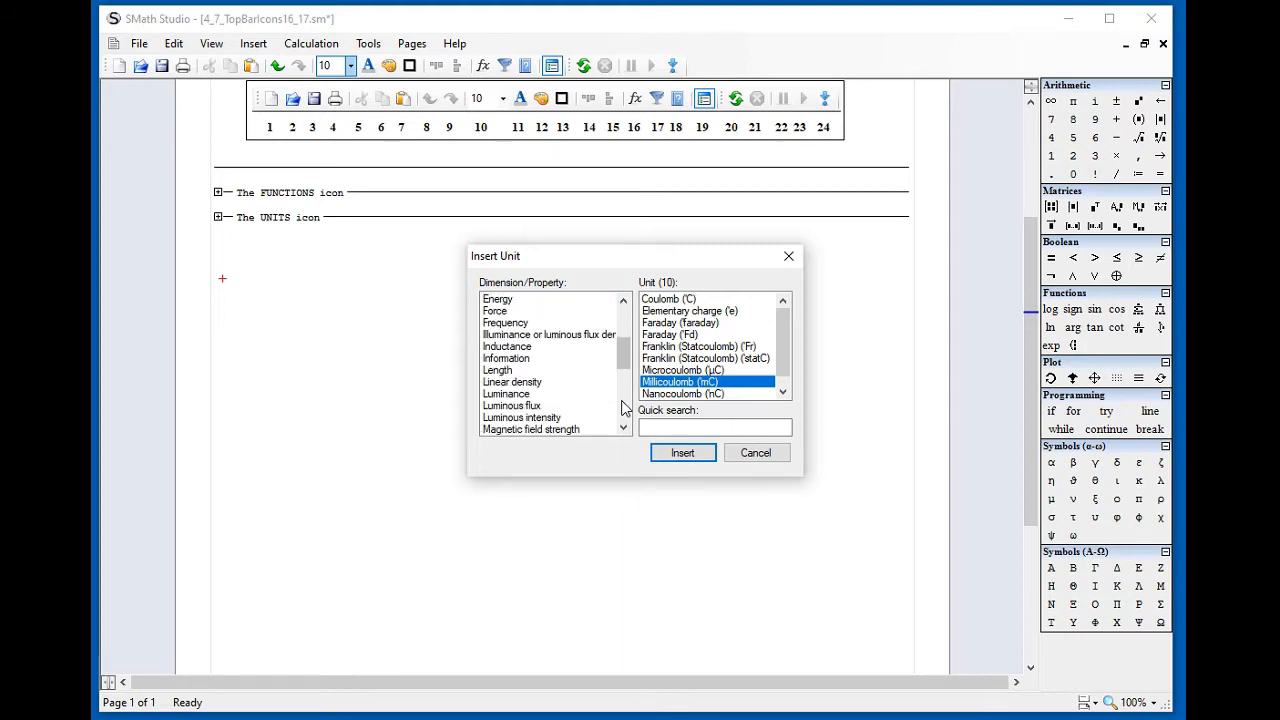
pyautogui.click(621, 402)
pyautogui.click(623, 418)
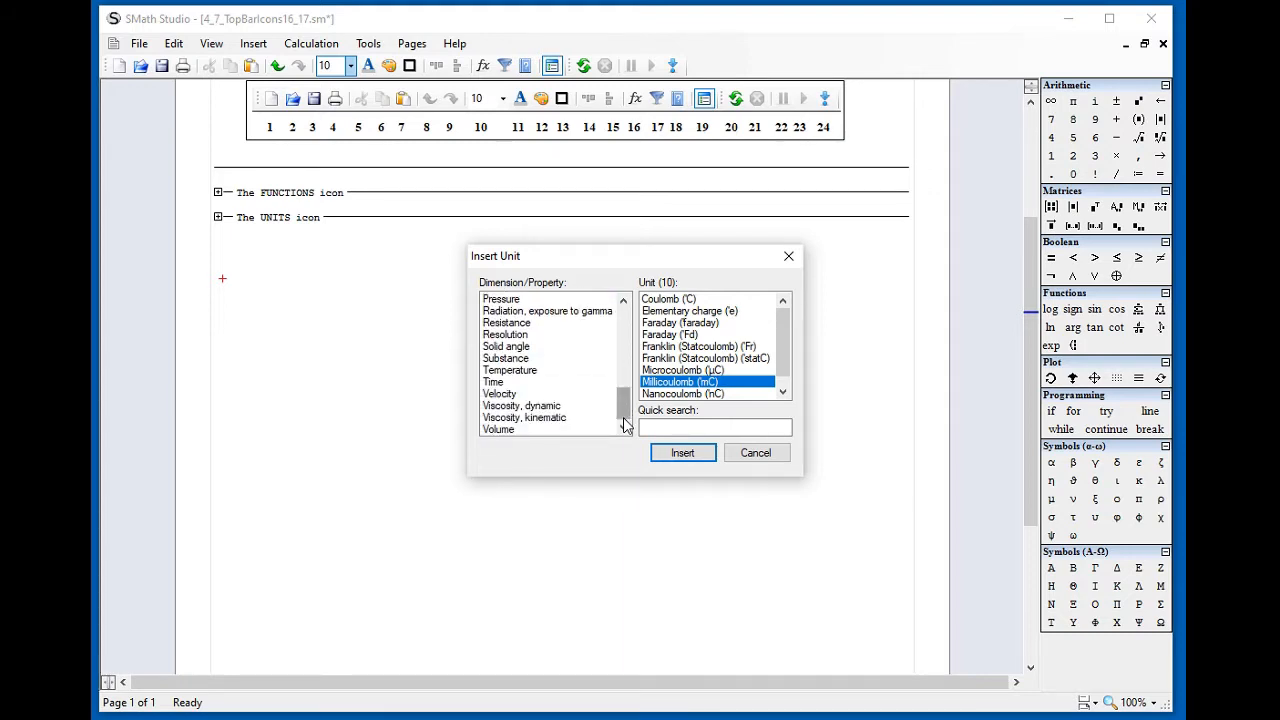
pyautogui.moveTo(626, 422); pyautogui.dragTo(617, 311)
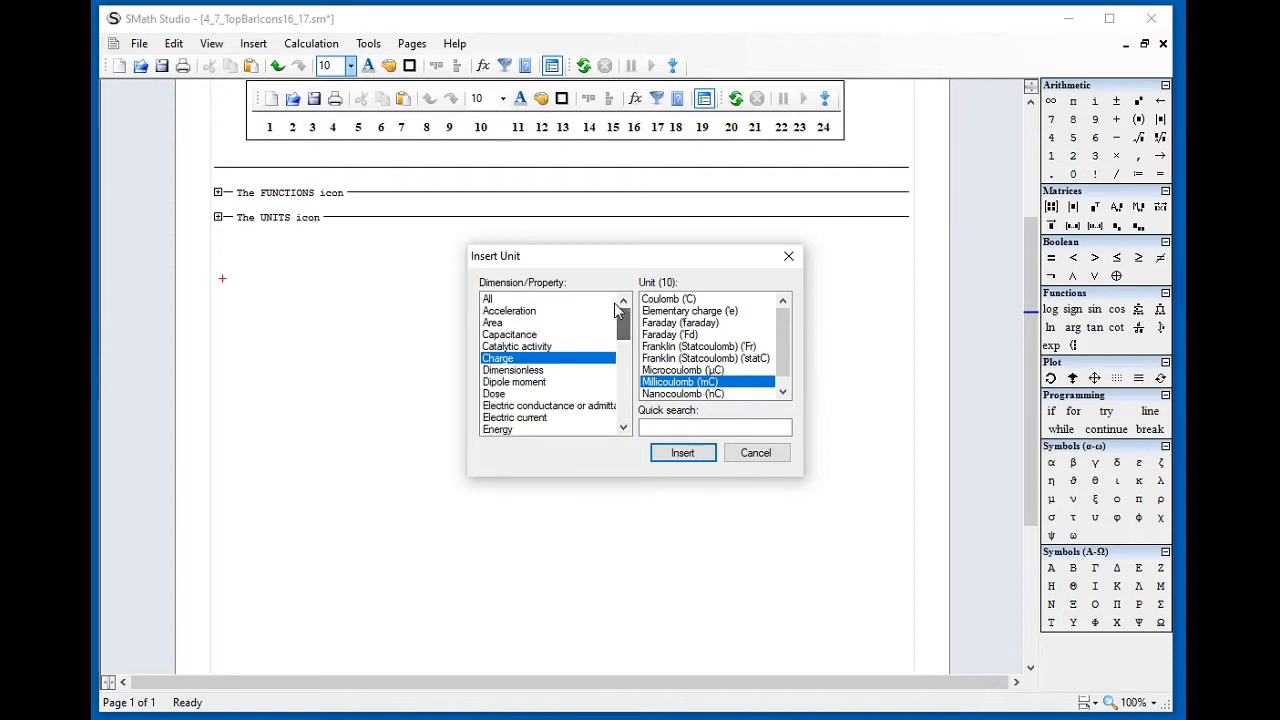
pyautogui.click(622, 399)
pyautogui.click(623, 402)
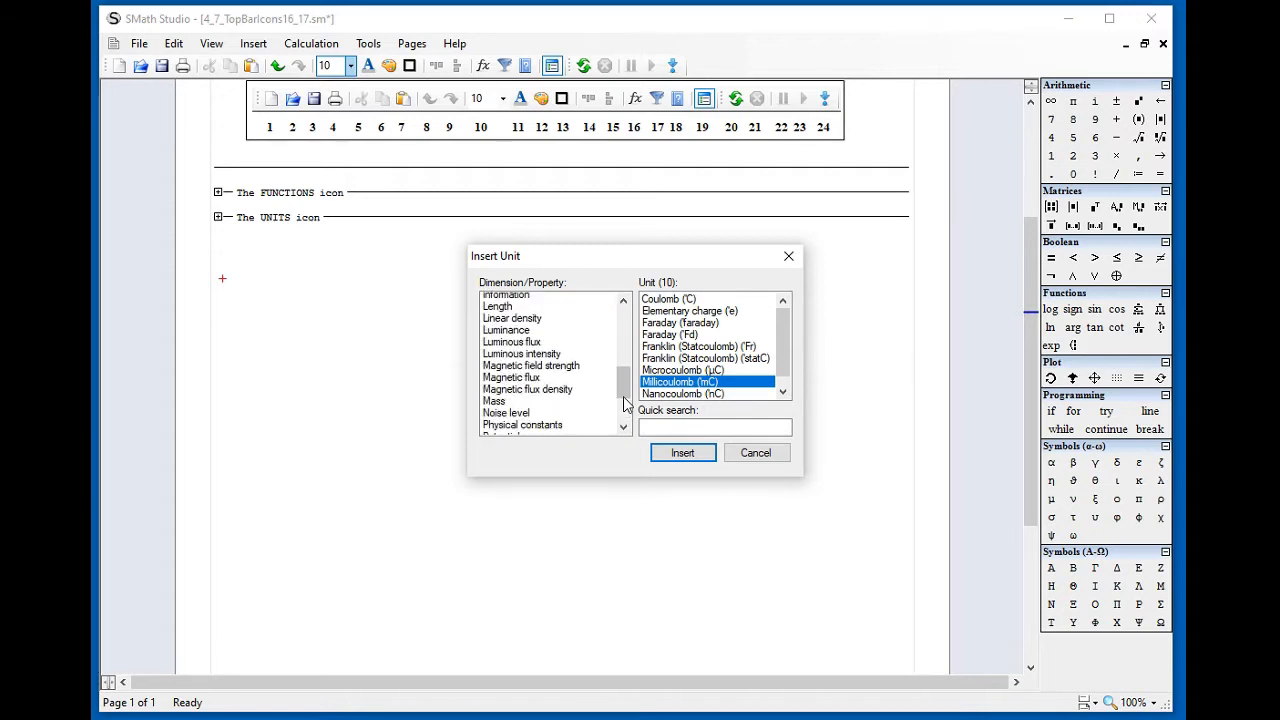
pyautogui.click(535, 360)
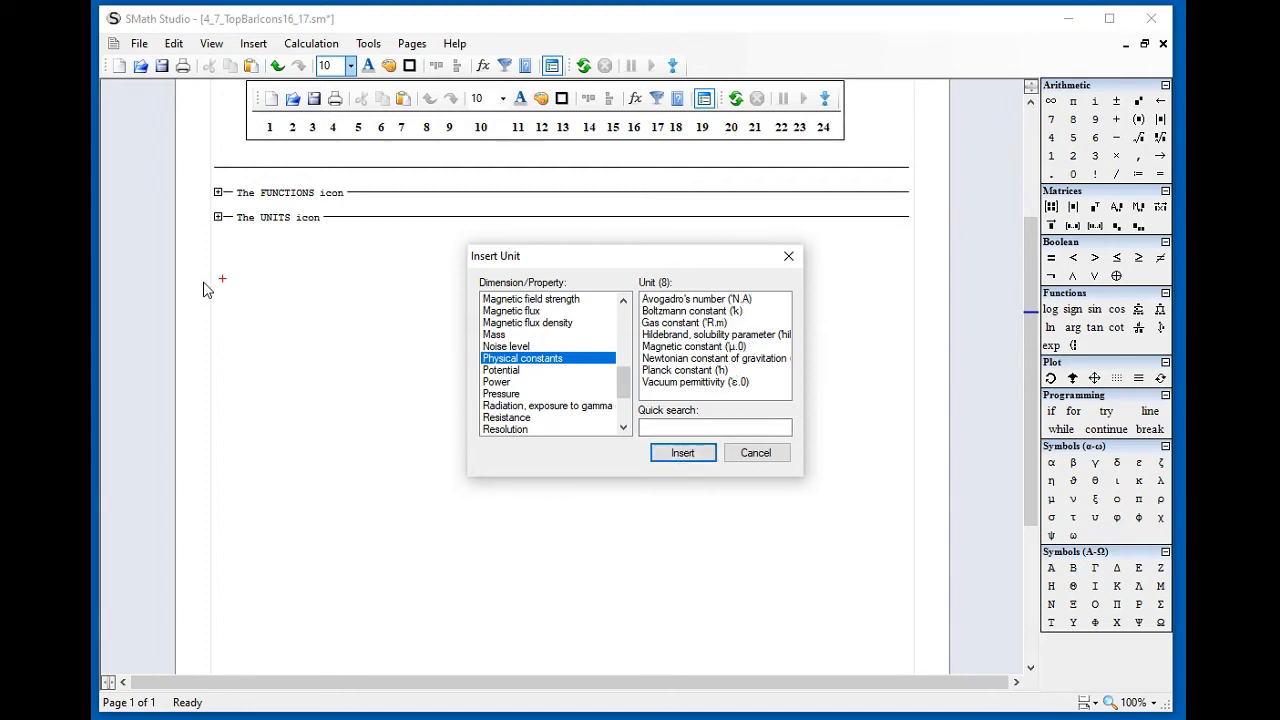
pyautogui.click(661, 372)
pyautogui.click(683, 452)
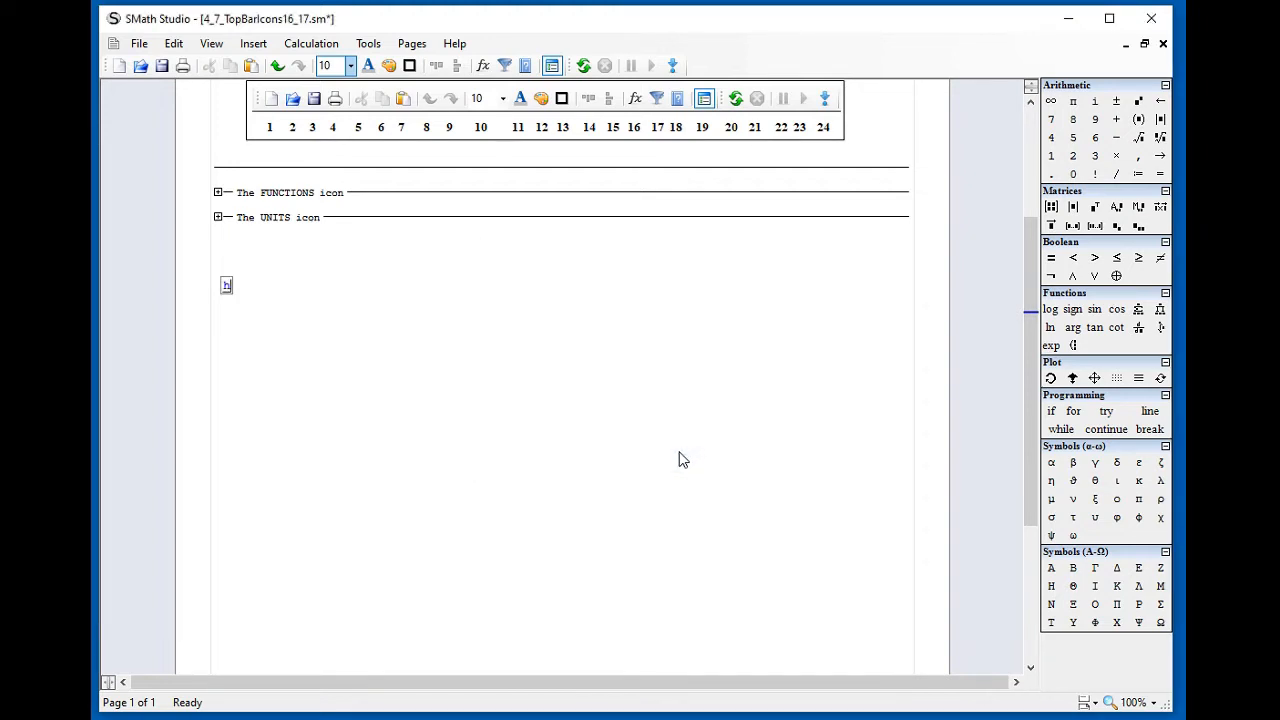
pyautogui.write('=6.6261·10^-34 s J')
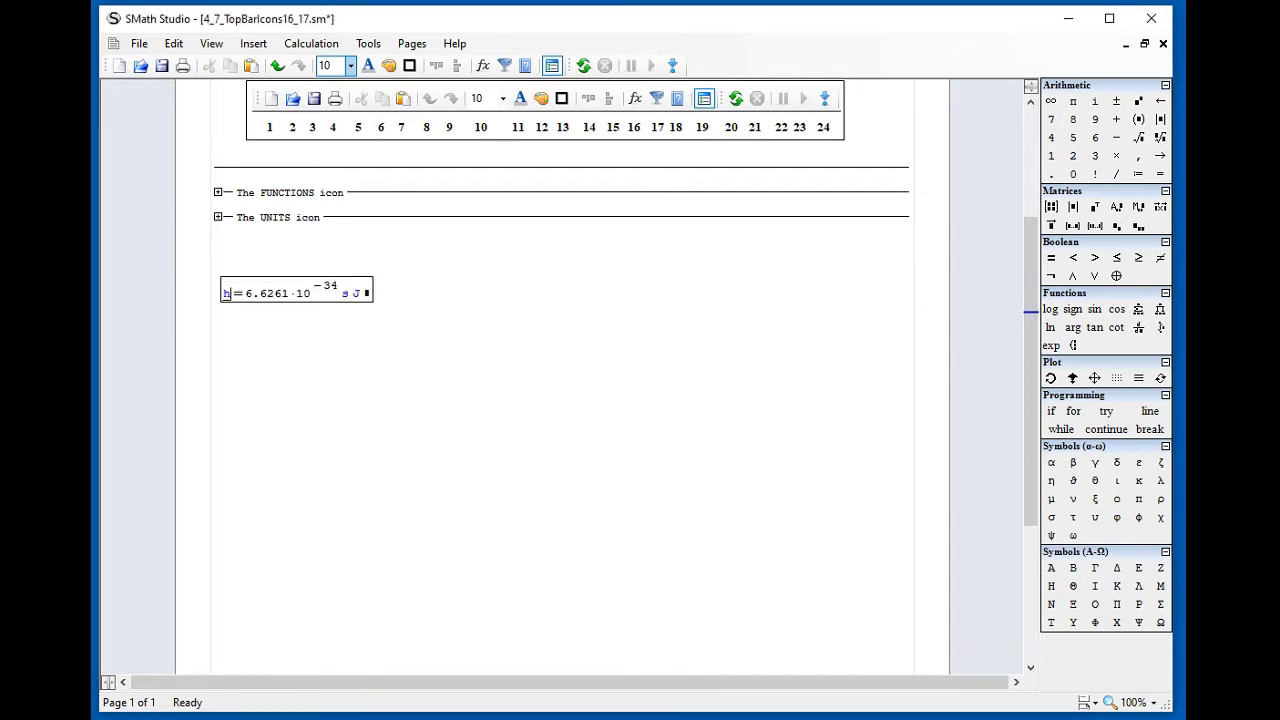
pyautogui.click(706, 455)
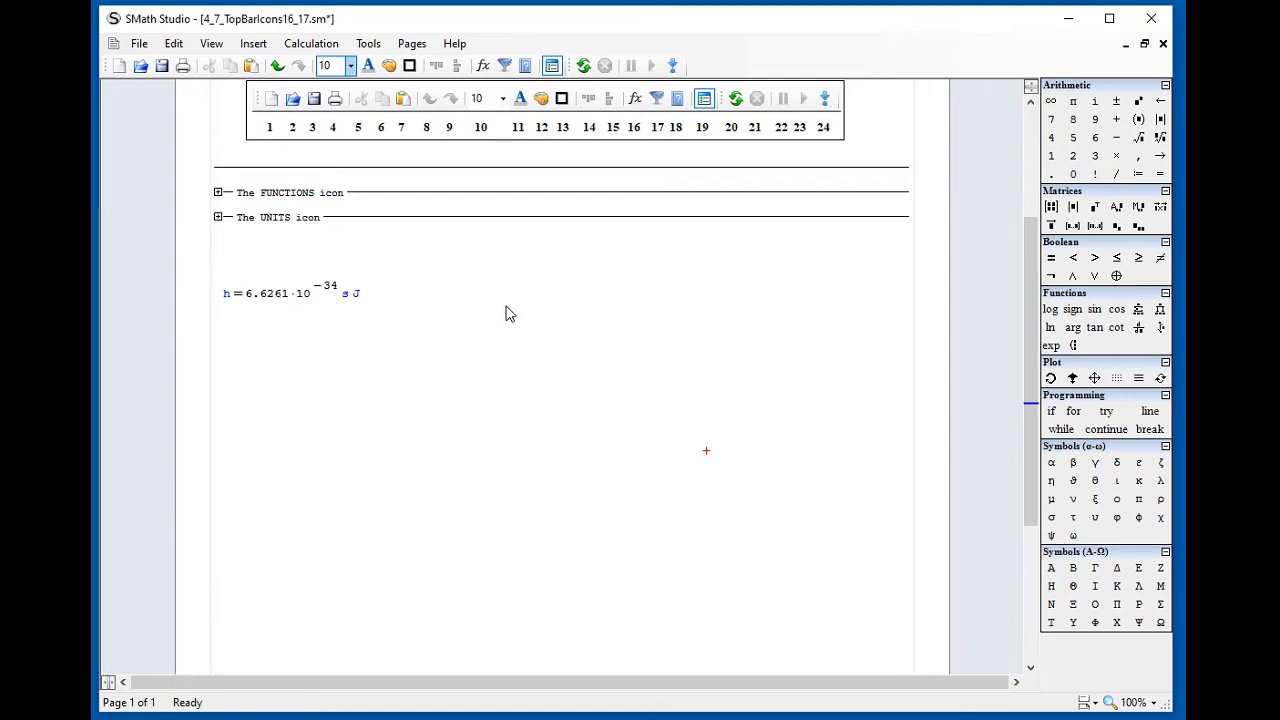
# - Point out the unit part of the evaluated Planck constant expression
pyautogui.click(345, 300)
pyautogui.moveTo(344, 297); pyautogui.dragTo(362, 297)
pyautogui.click(598, 347)
# - Expand the UNITS icon section and examine its list of S.I. fundamental units
pyautogui.click(218, 217)
pyautogui.scroll(-10, 407, 310)
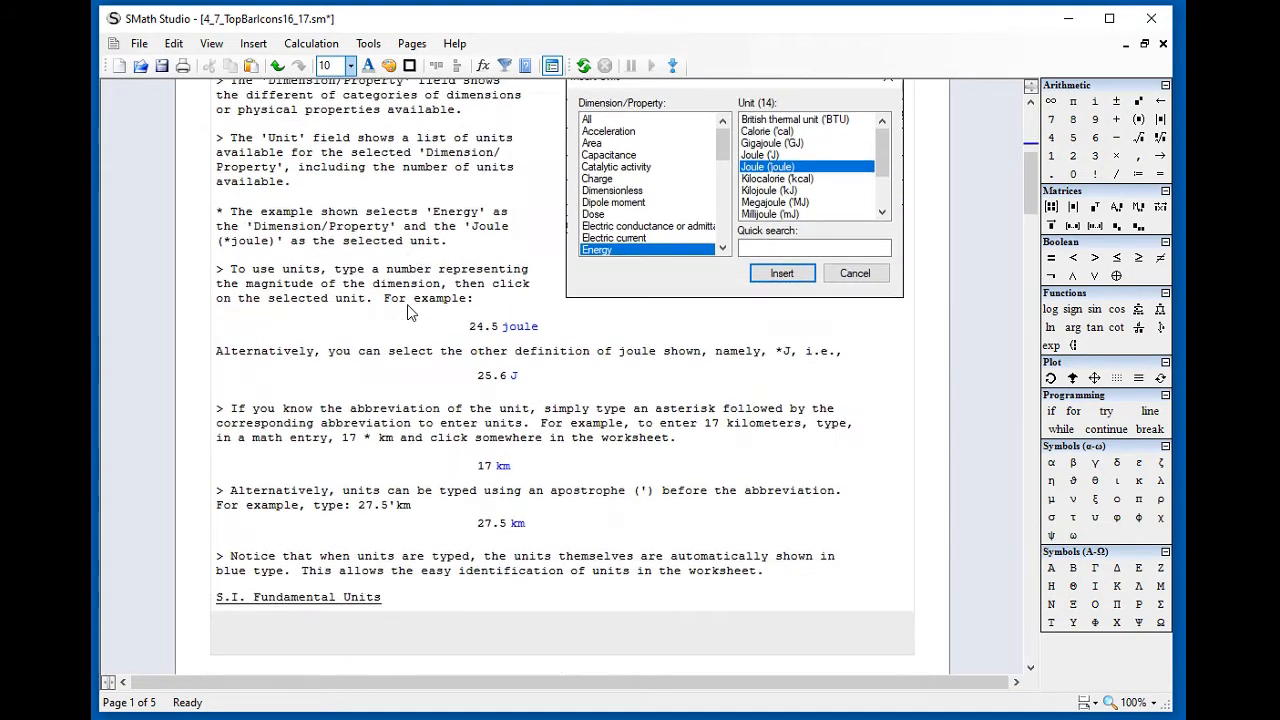
pyautogui.scroll(-2, 407, 304)
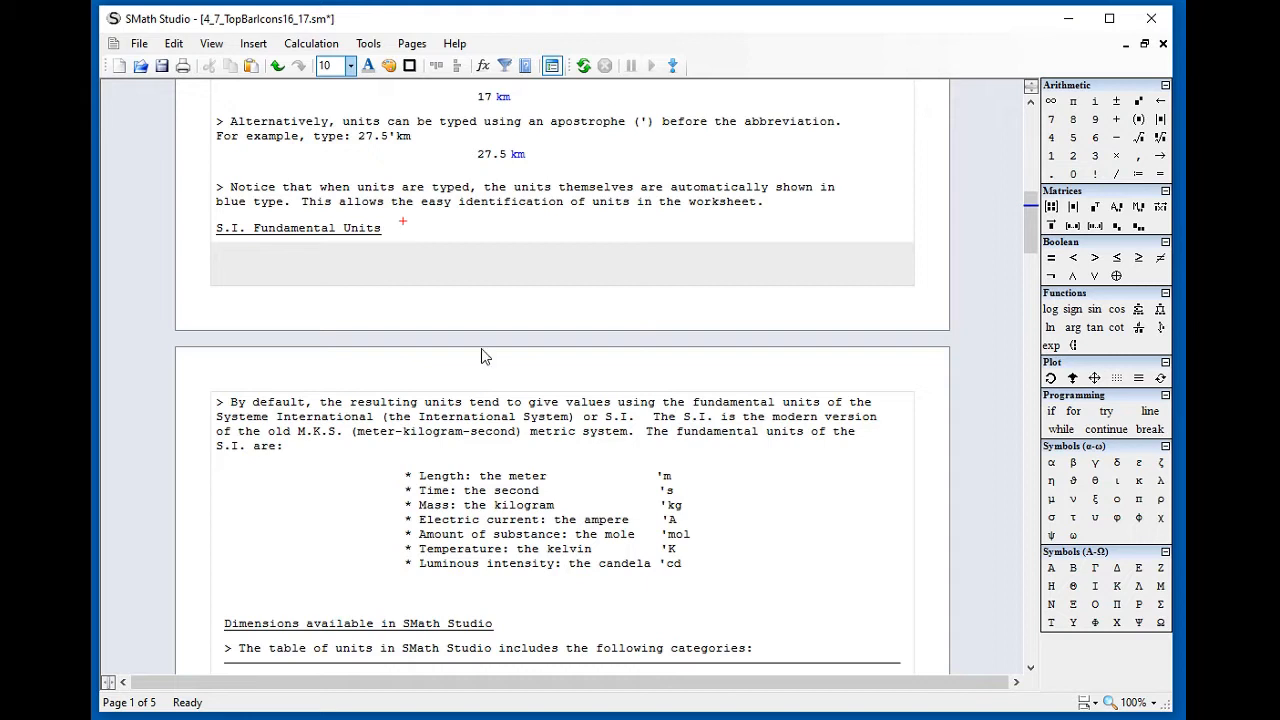
pyautogui.moveTo(716, 568); pyautogui.dragTo(505, 502)
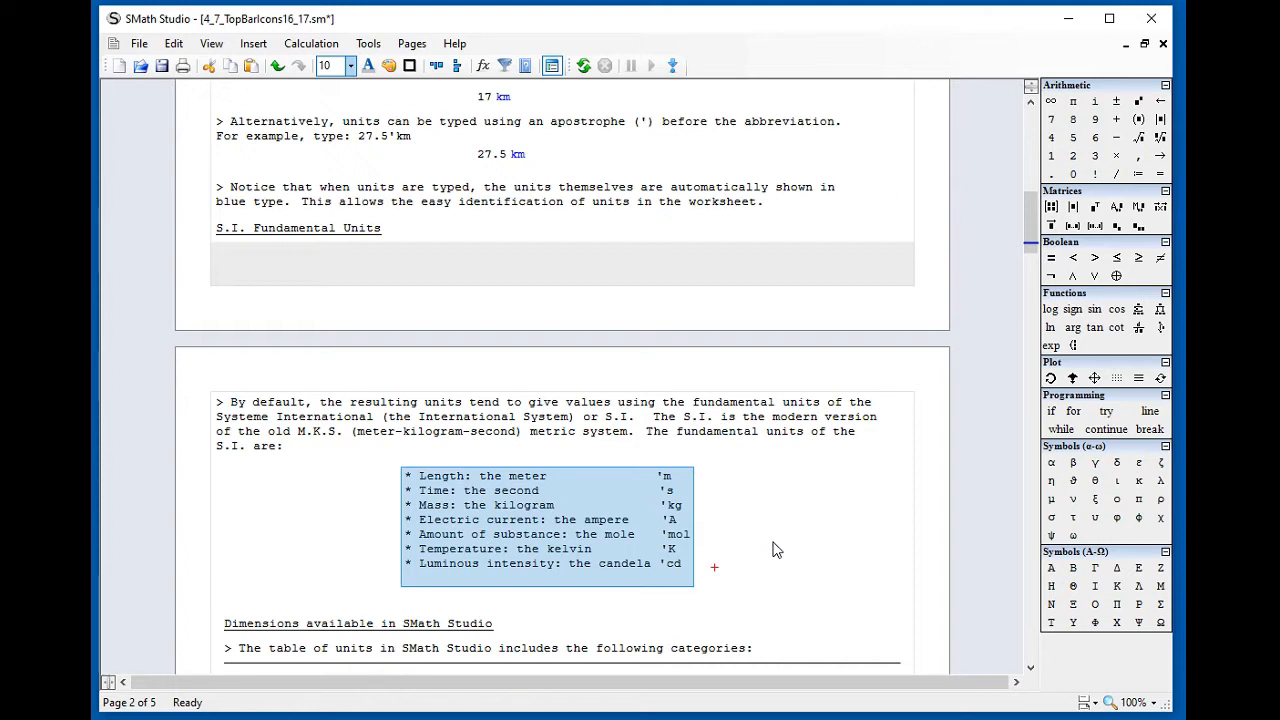
pyautogui.click(772, 549)
# - Review the two joule examples in the UNITS section and read through the table of available dimension categories
pyautogui.scroll(5, 772, 549)
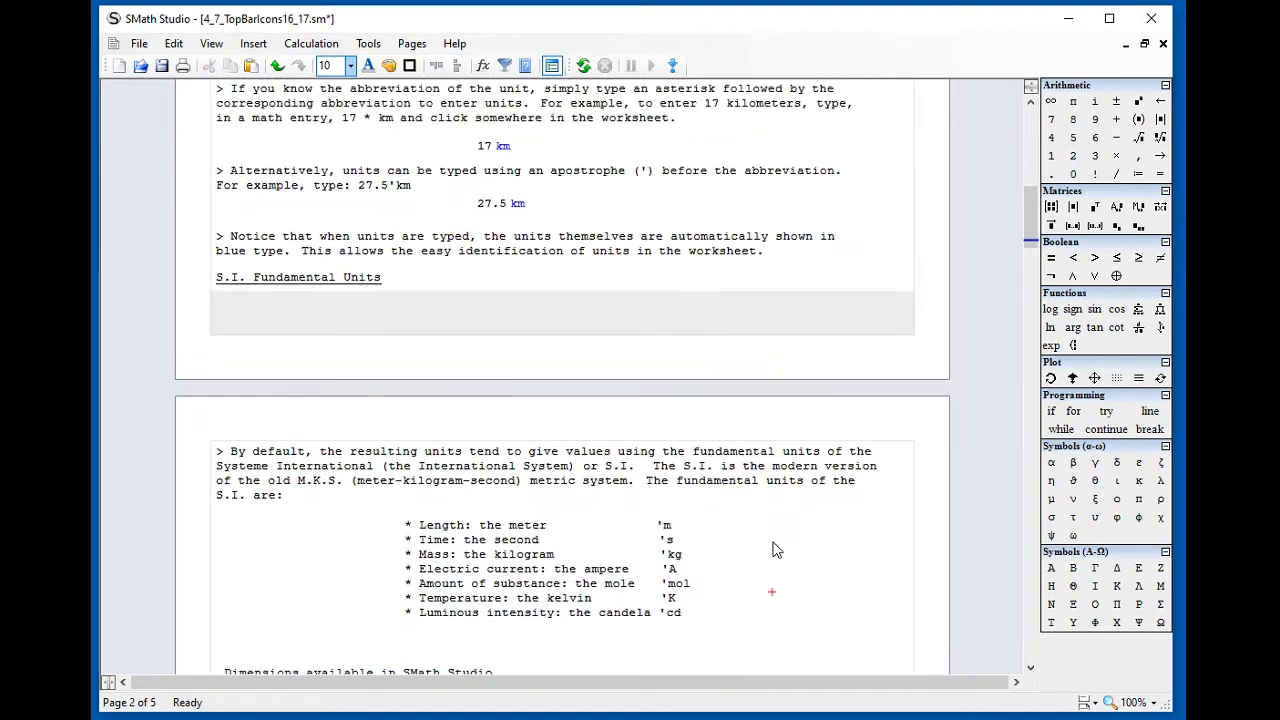
pyautogui.scroll(1, 773, 541)
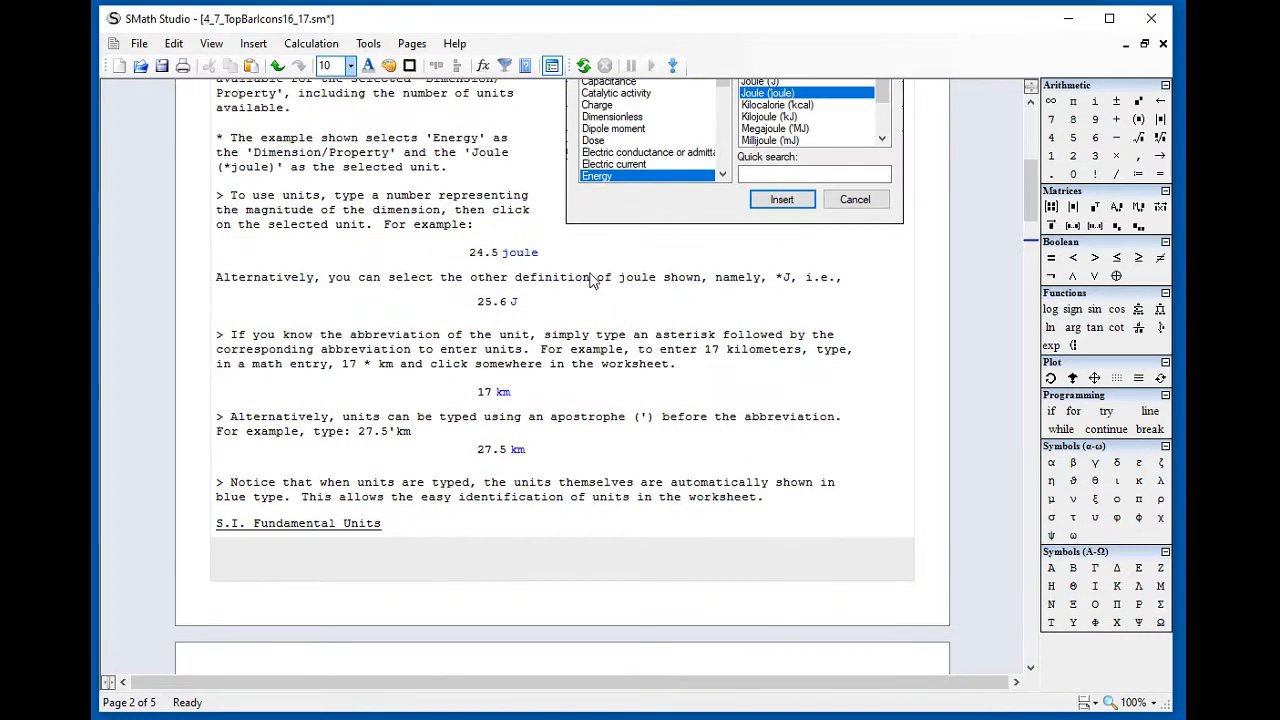
pyautogui.moveTo(560, 254); pyautogui.dragTo(521, 252)
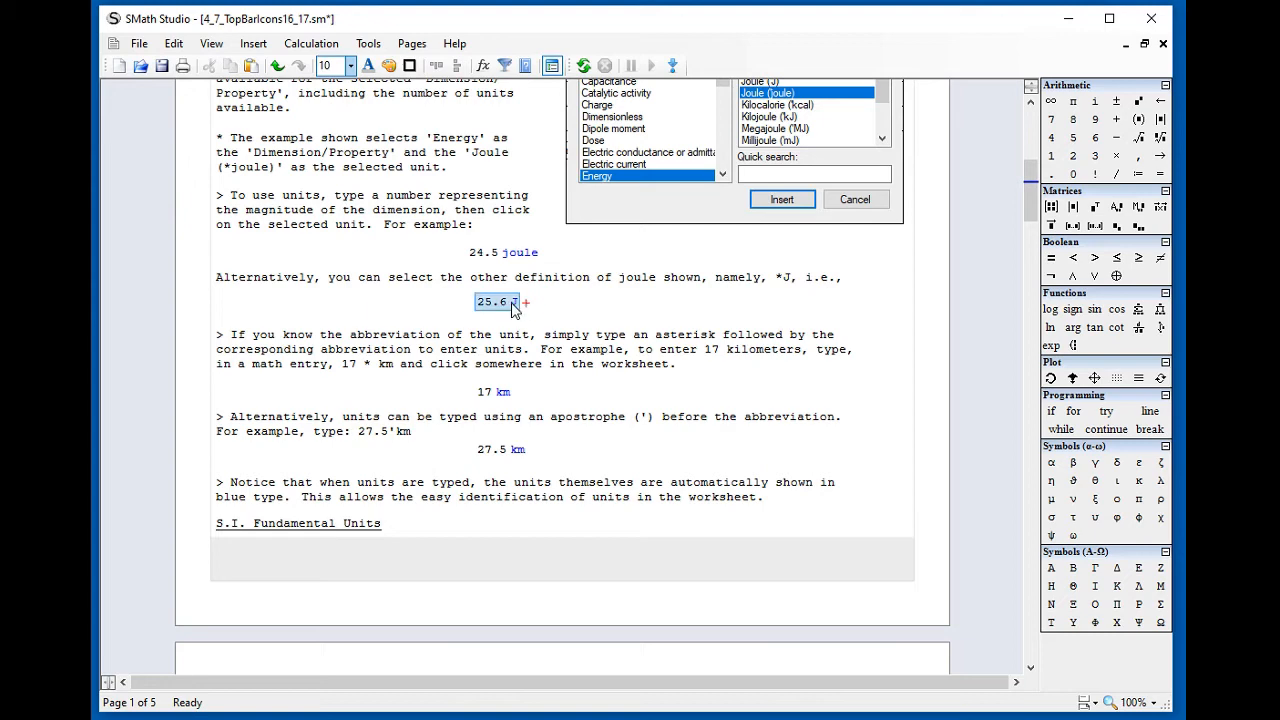
pyautogui.scroll(-7, 586, 464)
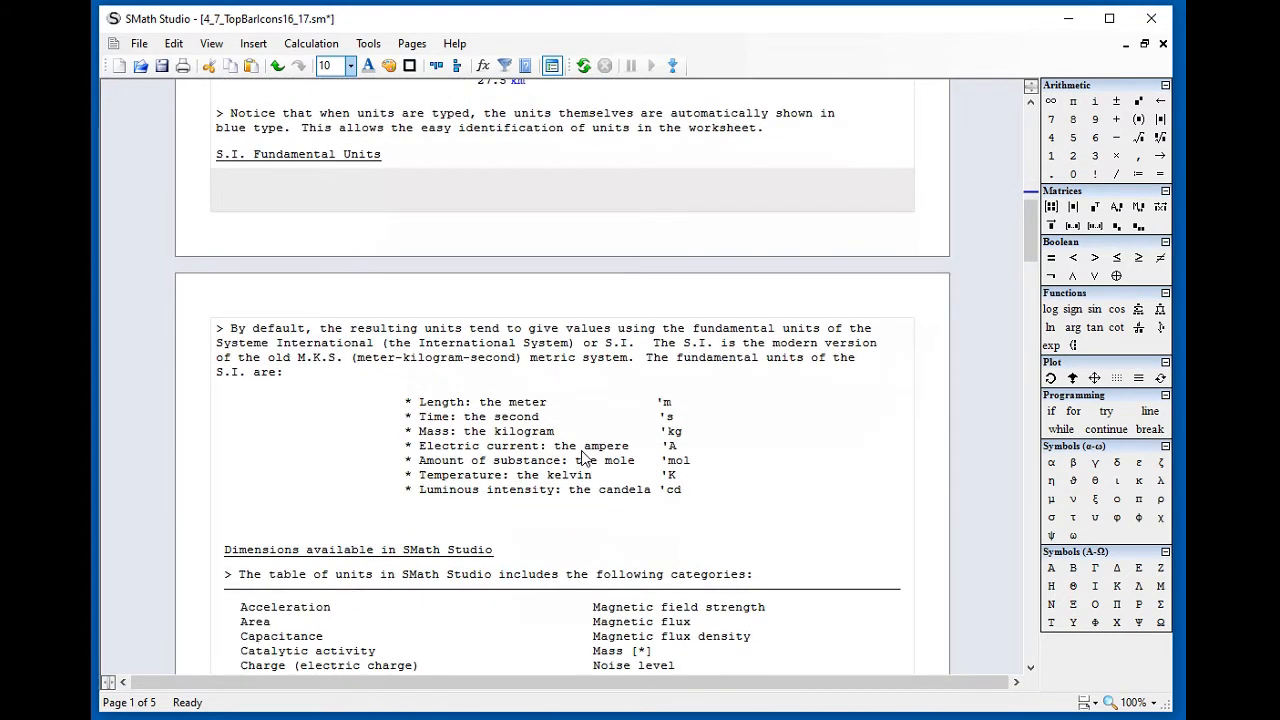
pyautogui.scroll(-5, 584, 462)
pyautogui.scroll(-4, 578, 455)
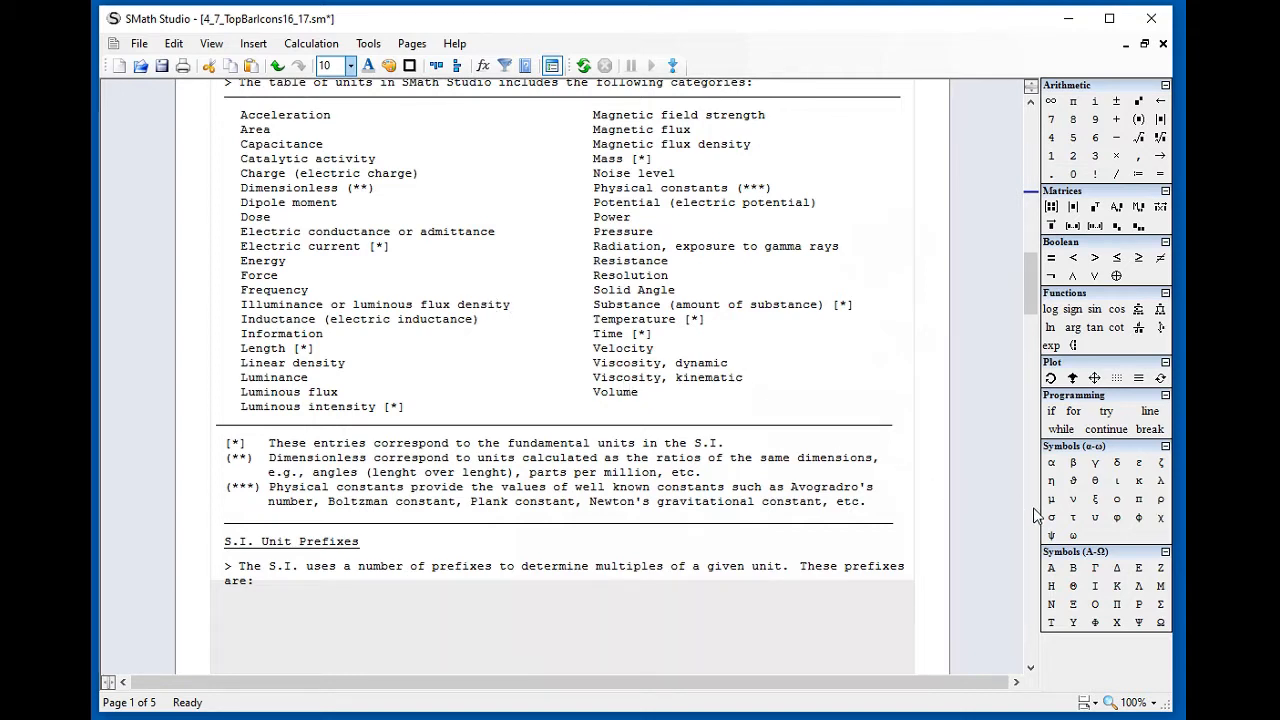
# - Browse the Dimensionless unit category, highlighting degree, per mille, parts per million, radian and revolution, and close the unit list without inserting anything
pyautogui.moveTo(1035, 525); pyautogui.dragTo(1025, 620)
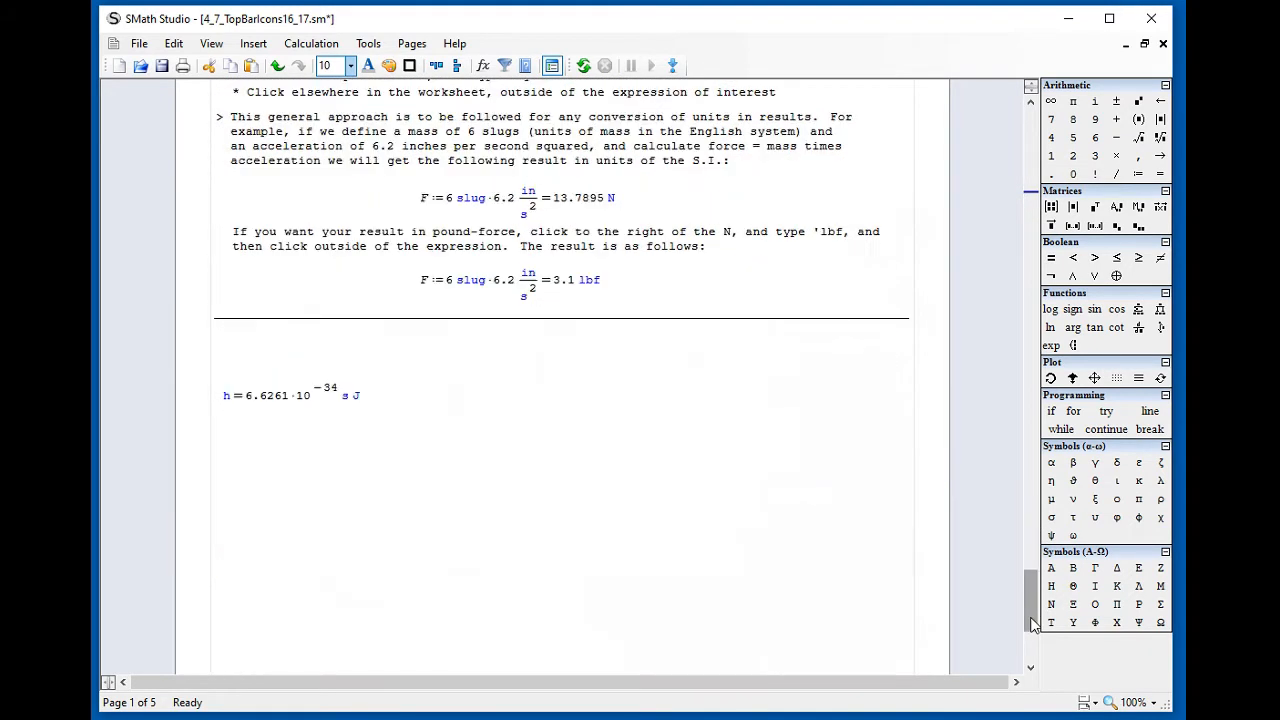
pyautogui.click(222, 430)
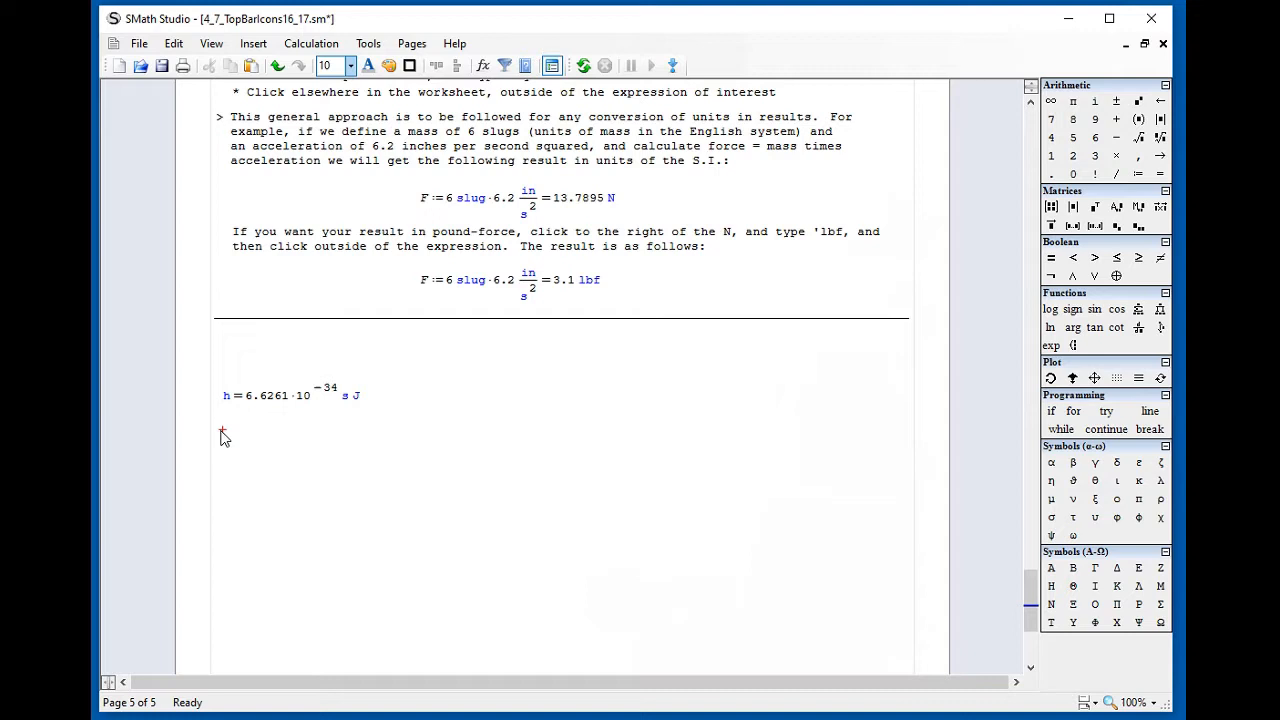
pyautogui.click(505, 65)
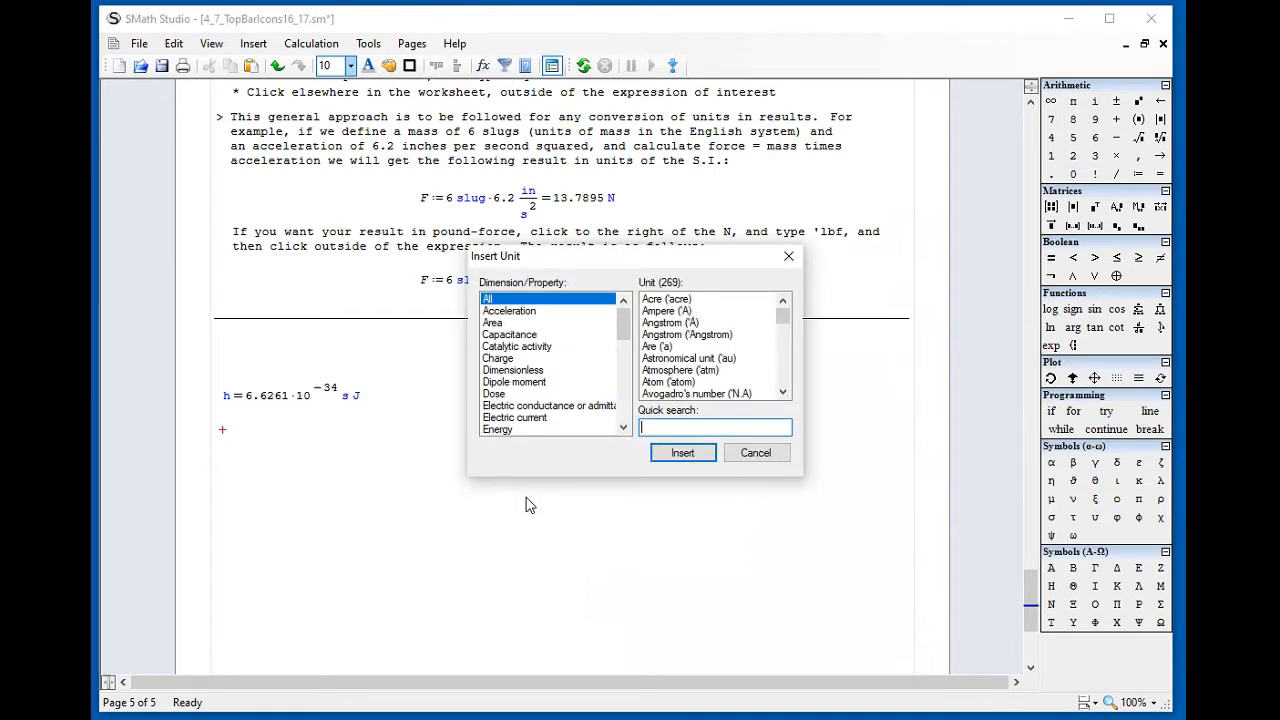
pyautogui.click(515, 370)
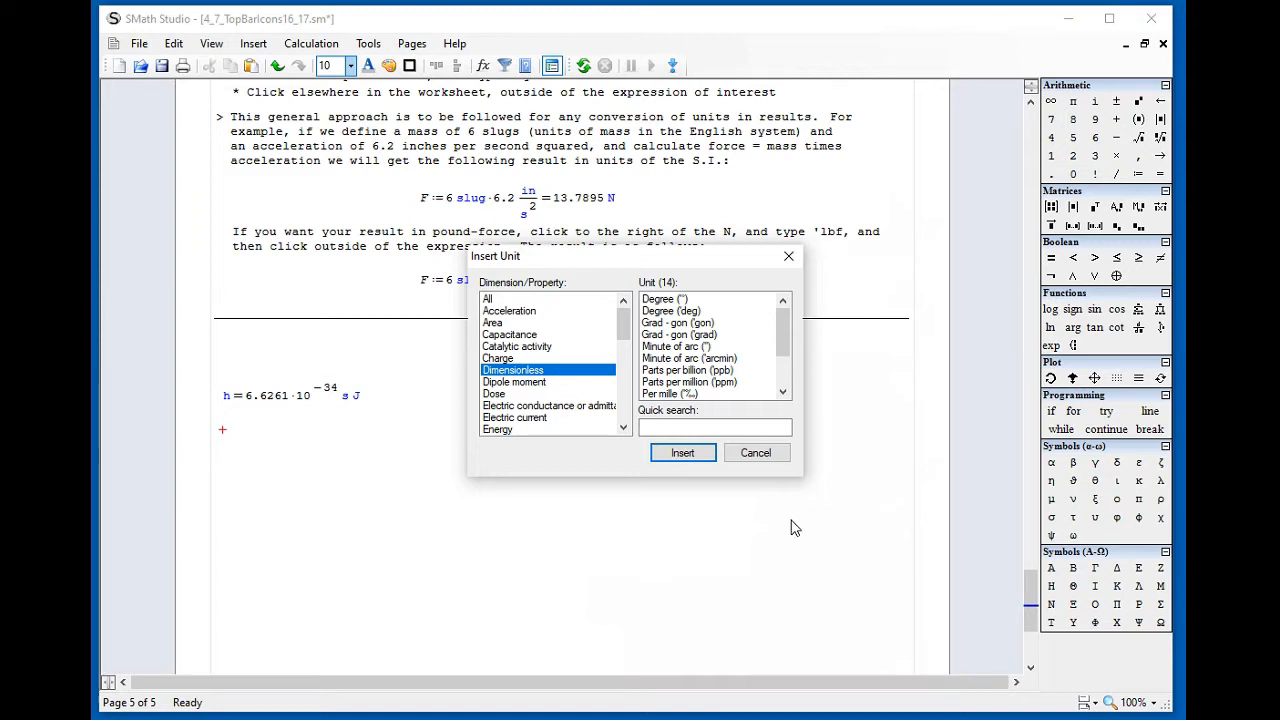
pyautogui.click(668, 300)
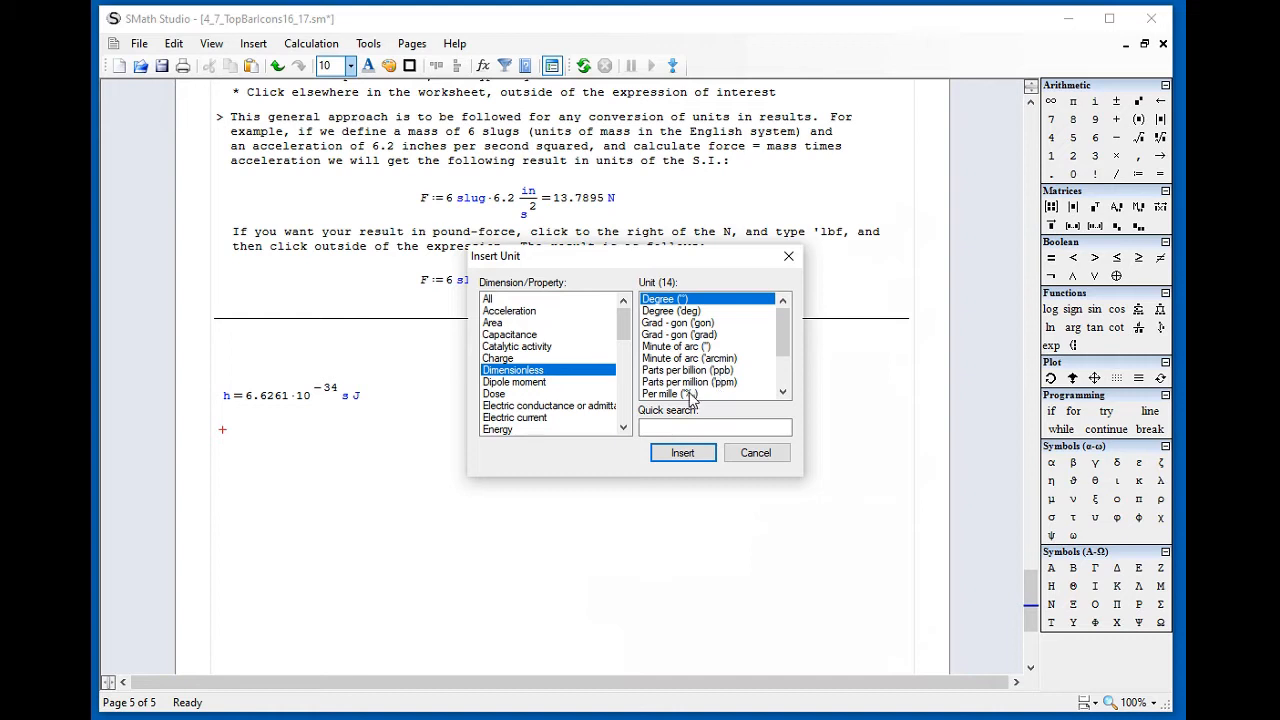
pyautogui.click(690, 396)
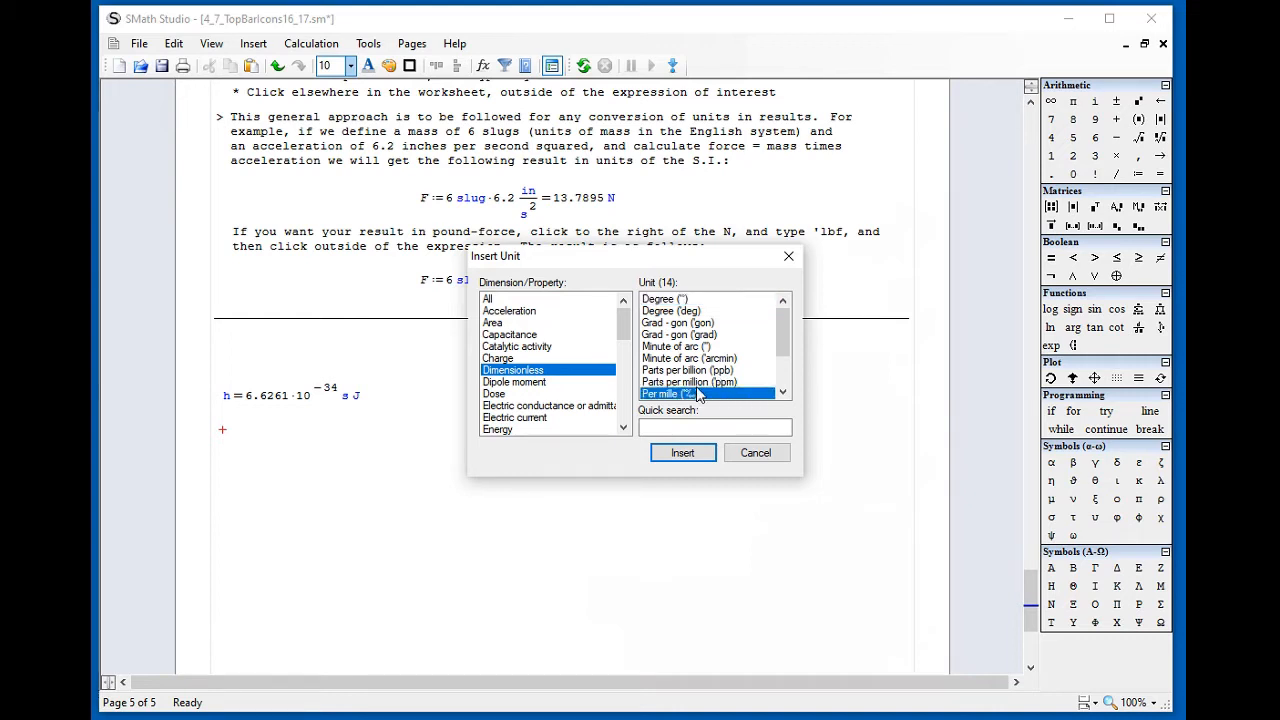
pyautogui.click(697, 385)
pyautogui.scroll(-2, 782, 385)
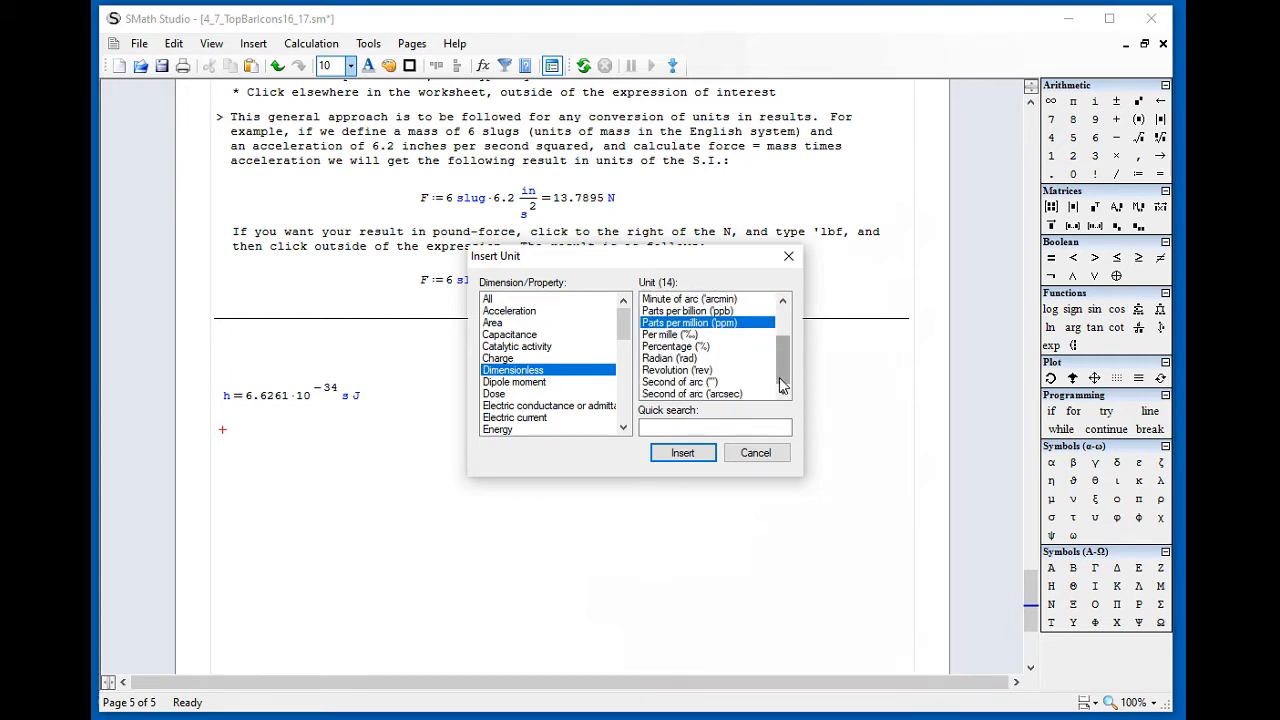
pyautogui.click(690, 359)
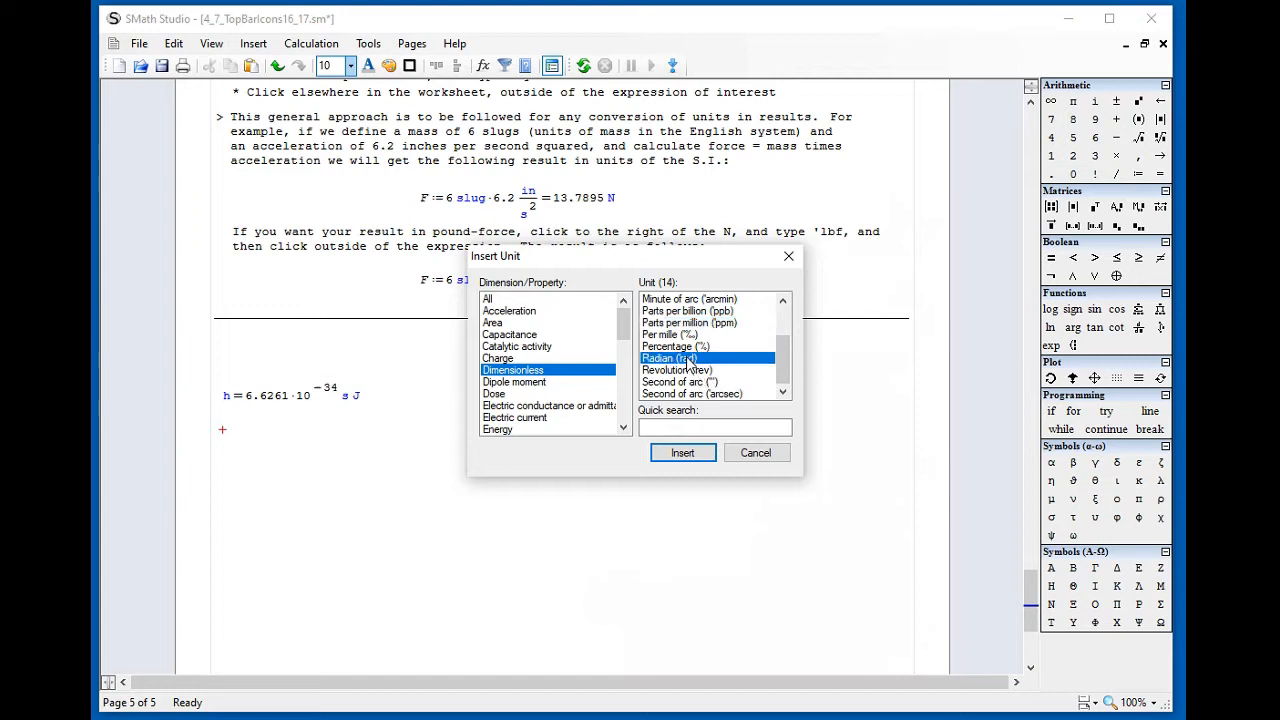
pyautogui.click(682, 372)
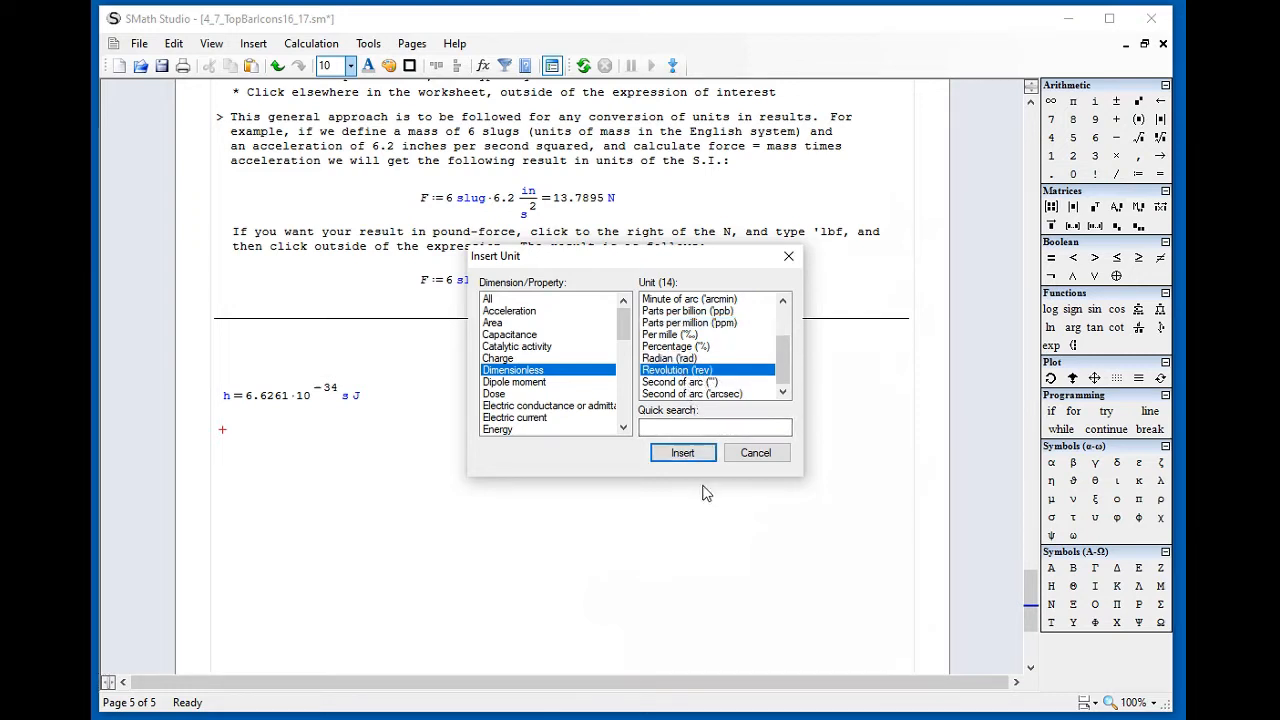
pyautogui.click(755, 454)
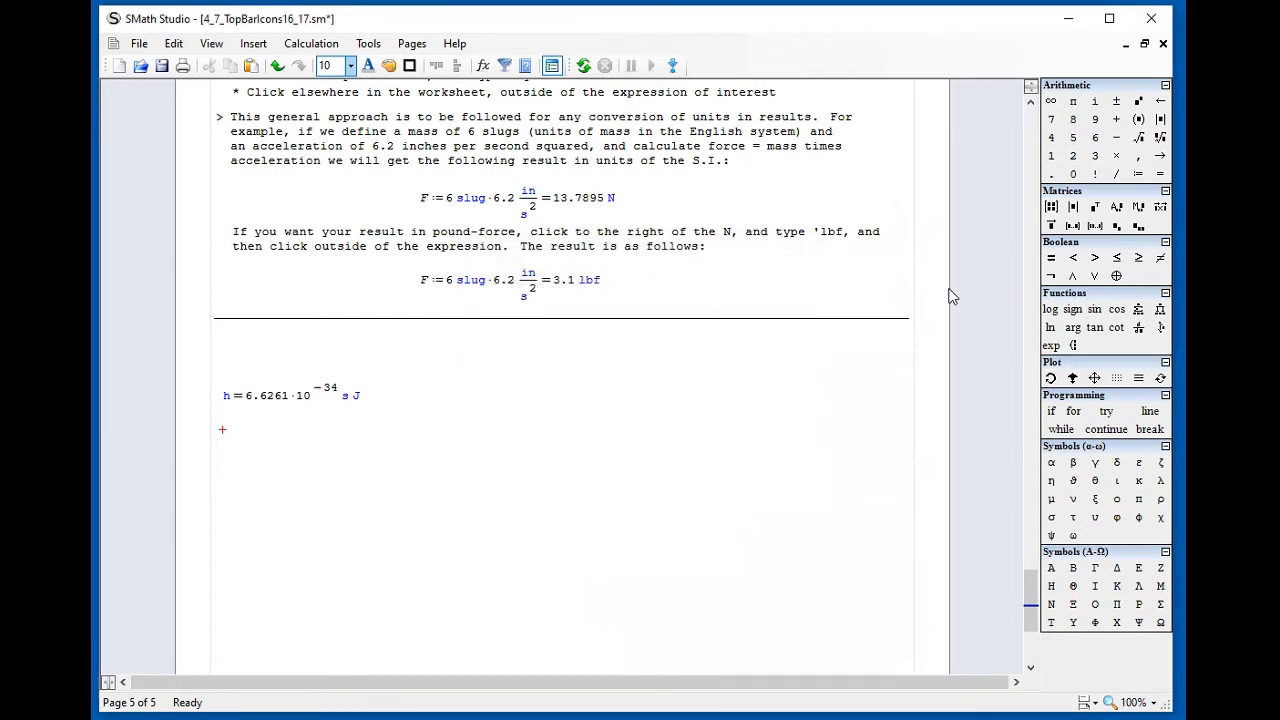
# - Review the S.I. prefix table on page 3, pointing out the kilo prefix and the micro symbol (μ)
pyautogui.scroll(10, 955, 286)
pyautogui.scroll(15, 955, 283)
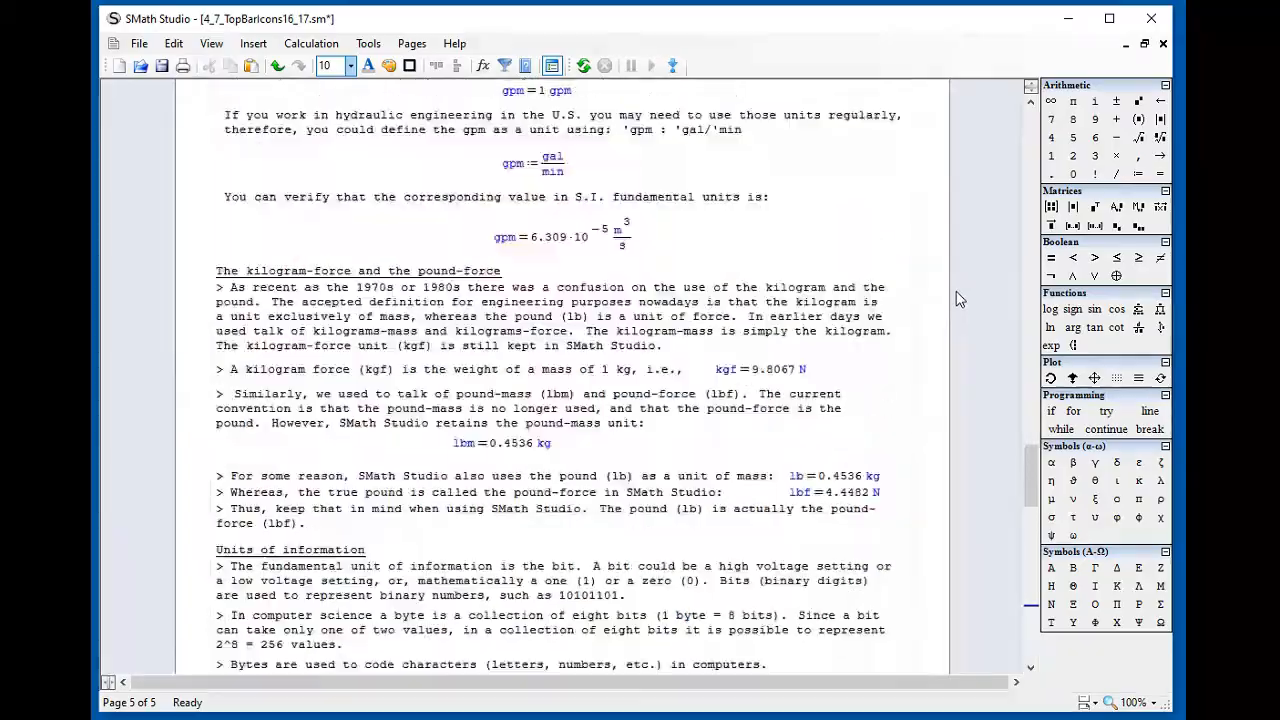
pyautogui.scroll(10, 958, 305)
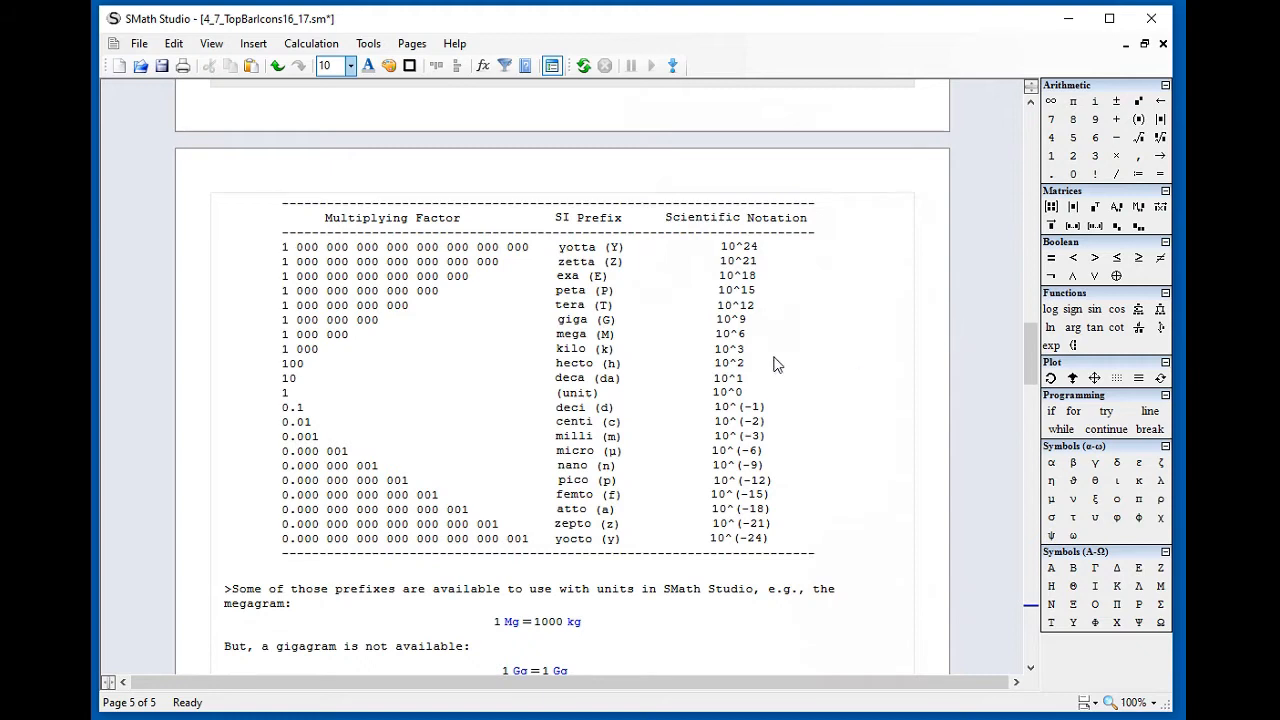
pyautogui.click(585, 350)
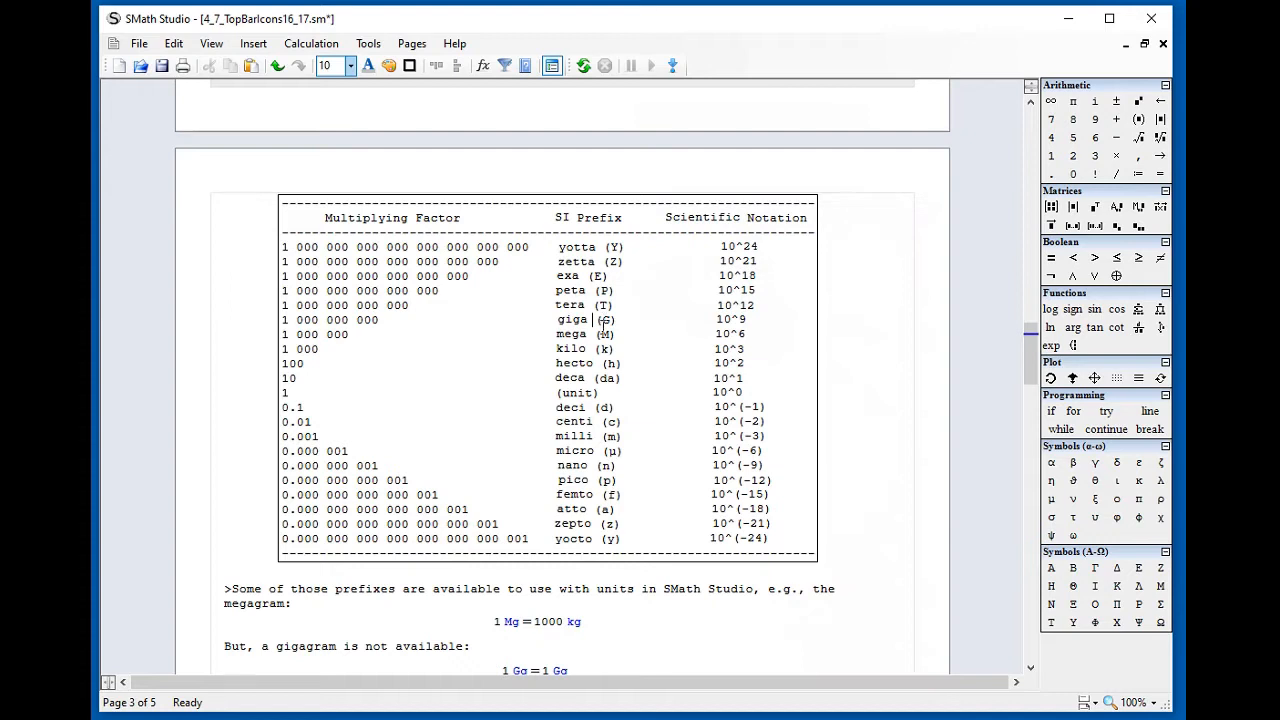
pyautogui.click(591, 409)
pyautogui.click(607, 455)
pyautogui.moveTo(603, 455); pyautogui.dragTo(629, 455)
# - Enter the Greek letter μ in the blank space beside the prefix table and delete it
pyautogui.click(845, 438)
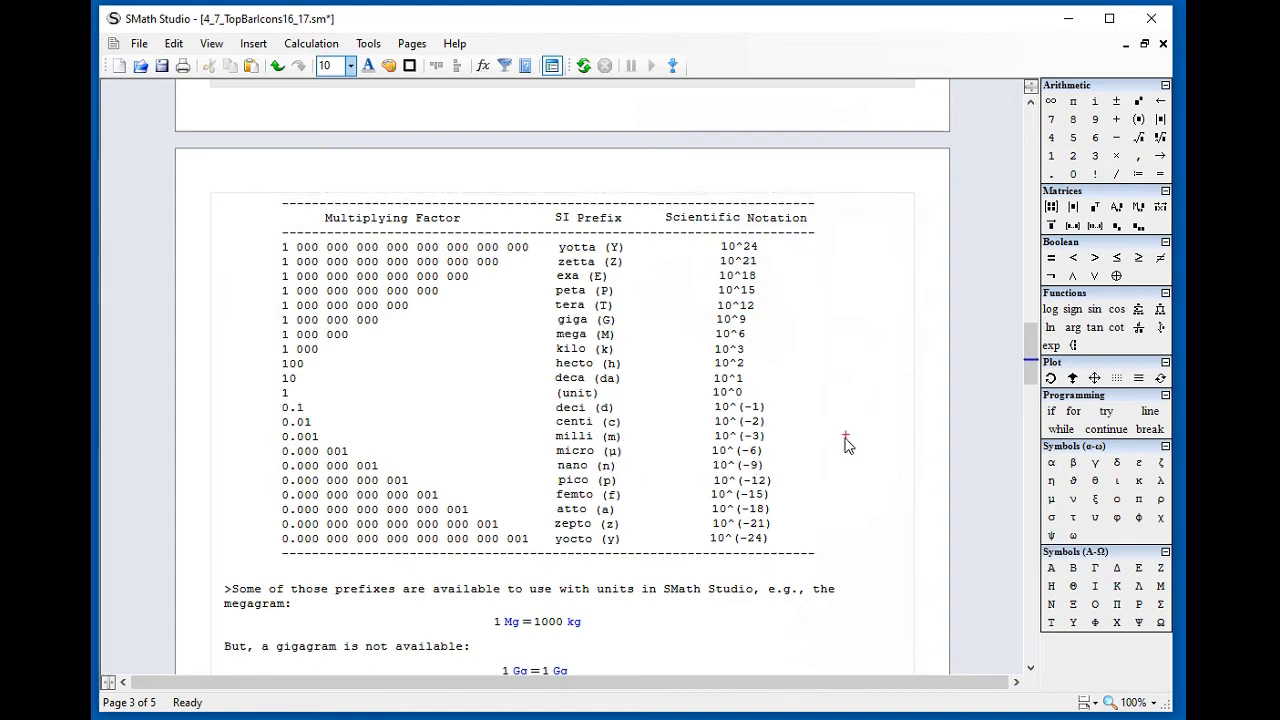
pyautogui.write('m')
pyautogui.moveTo(853, 467); pyautogui.dragTo(866, 457)
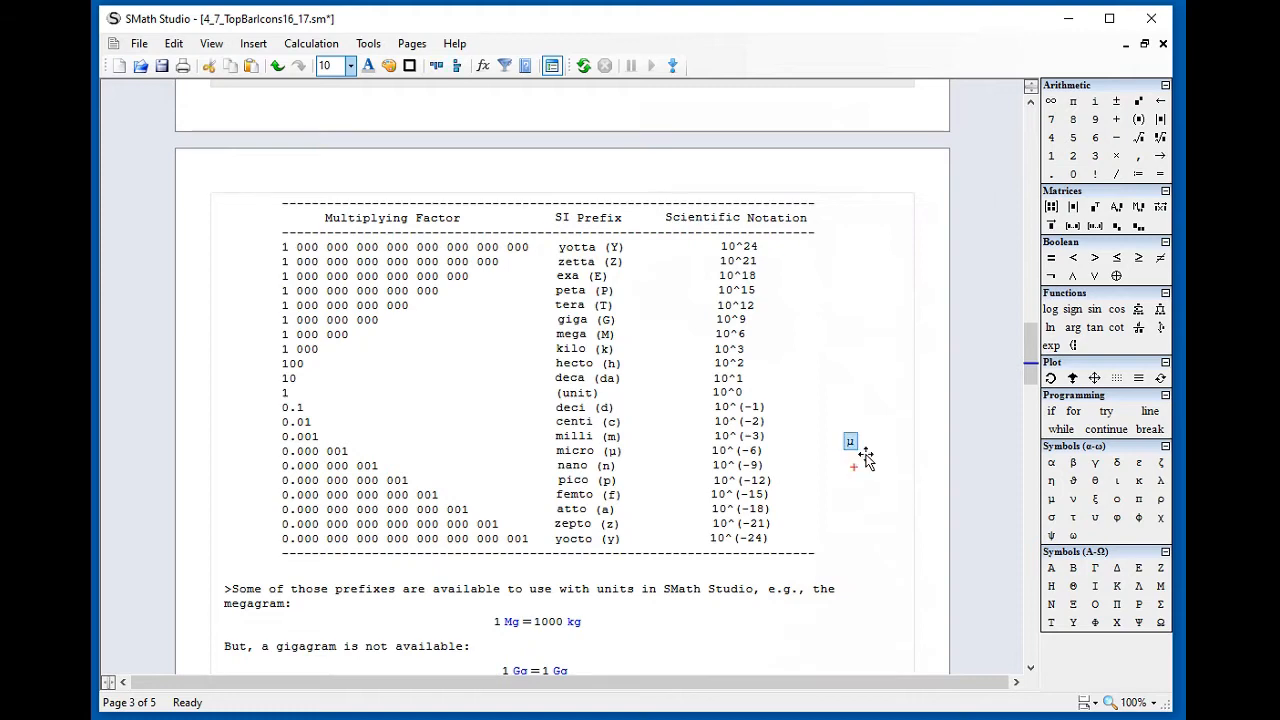
pyautogui.press('Delete')
# - Examine the megagram, gigagram and microgram examples below the prefix table, highlighting each expression in turn
pyautogui.scroll(-3, 560, 400)
pyautogui.scroll(-3, 866, 454)
pyautogui.scroll(11, 866, 454)
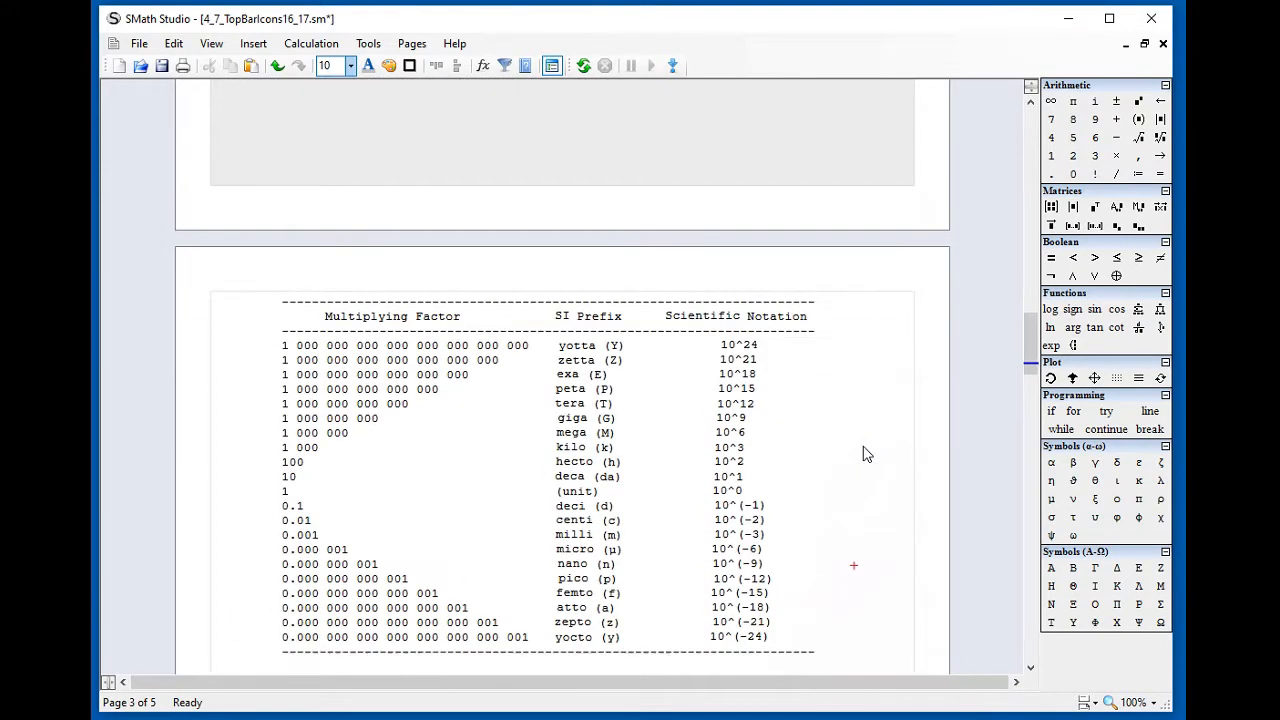
pyautogui.scroll(-15, 866, 454)
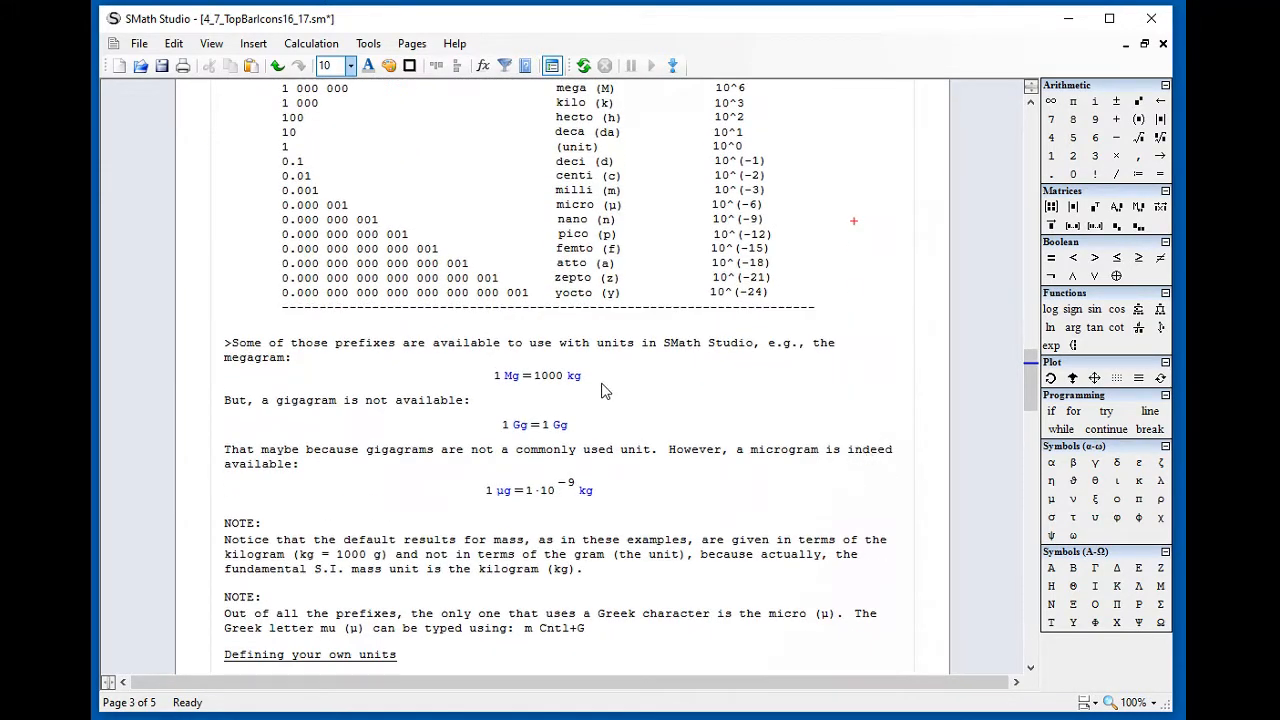
pyautogui.moveTo(600, 392); pyautogui.dragTo(490, 368)
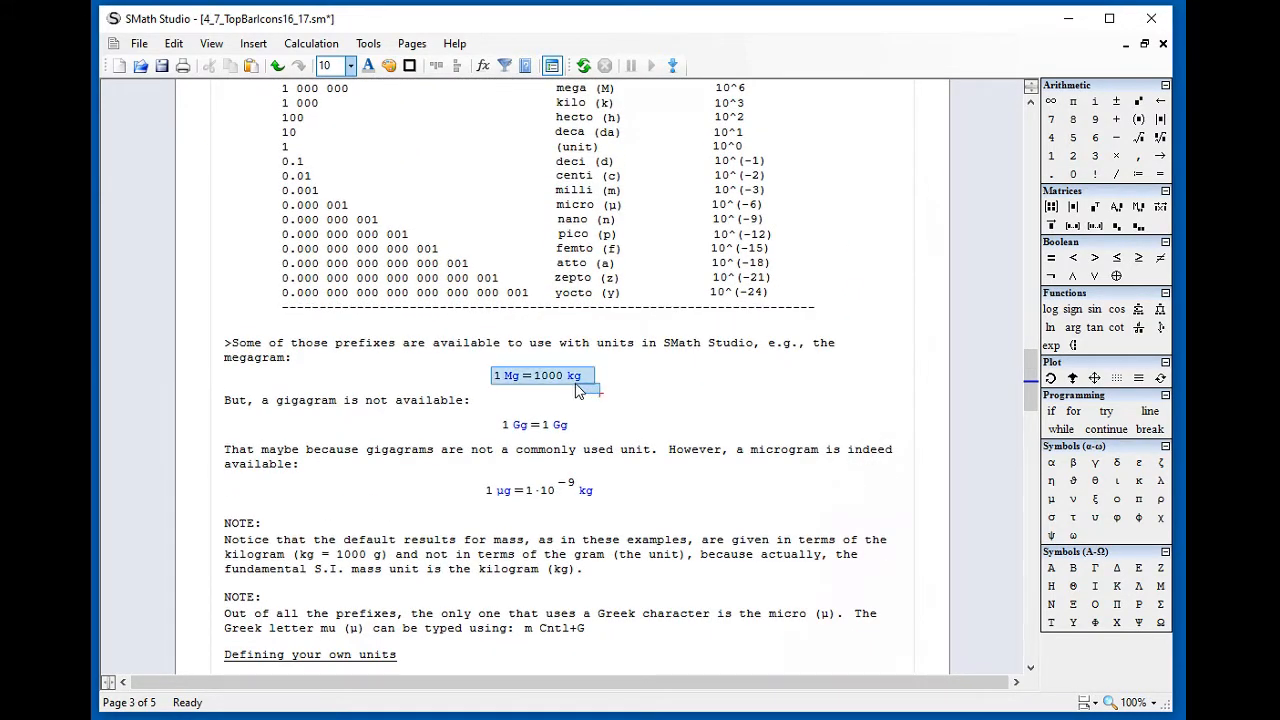
pyautogui.click(645, 395)
pyautogui.moveTo(616, 426); pyautogui.dragTo(571, 437)
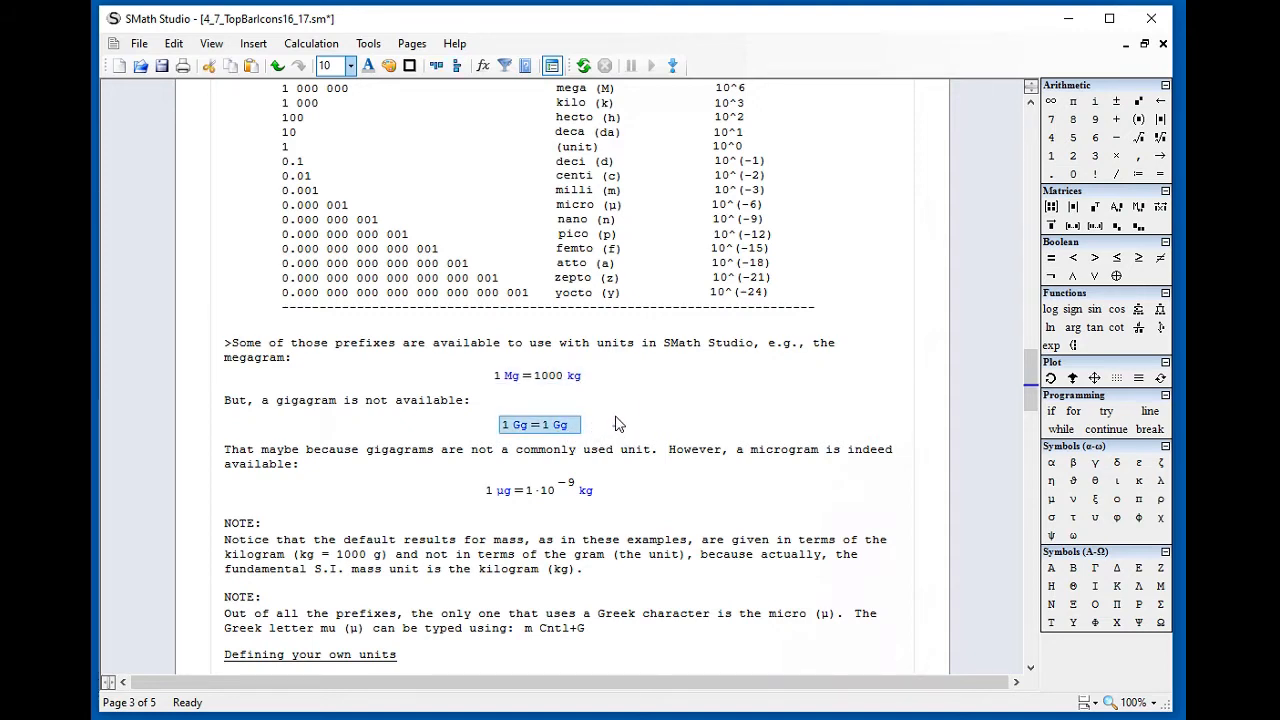
pyautogui.click(617, 424)
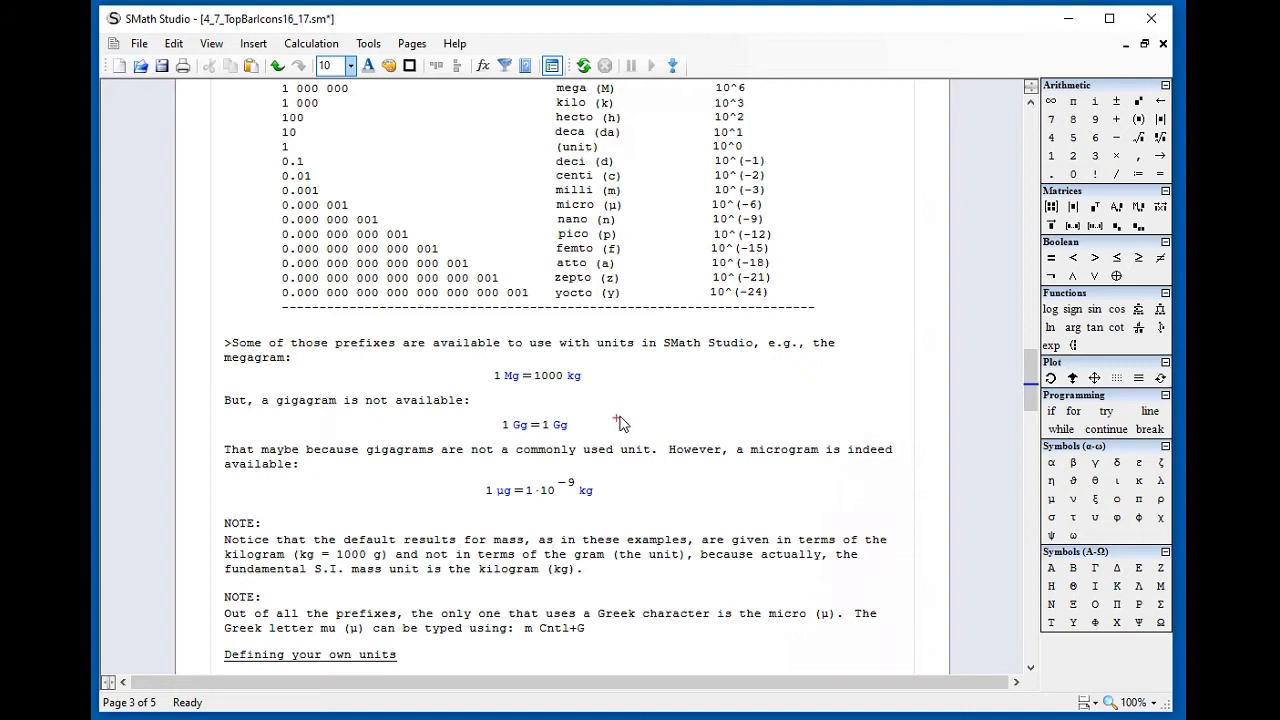
pyautogui.moveTo(618, 500); pyautogui.dragTo(590, 512)
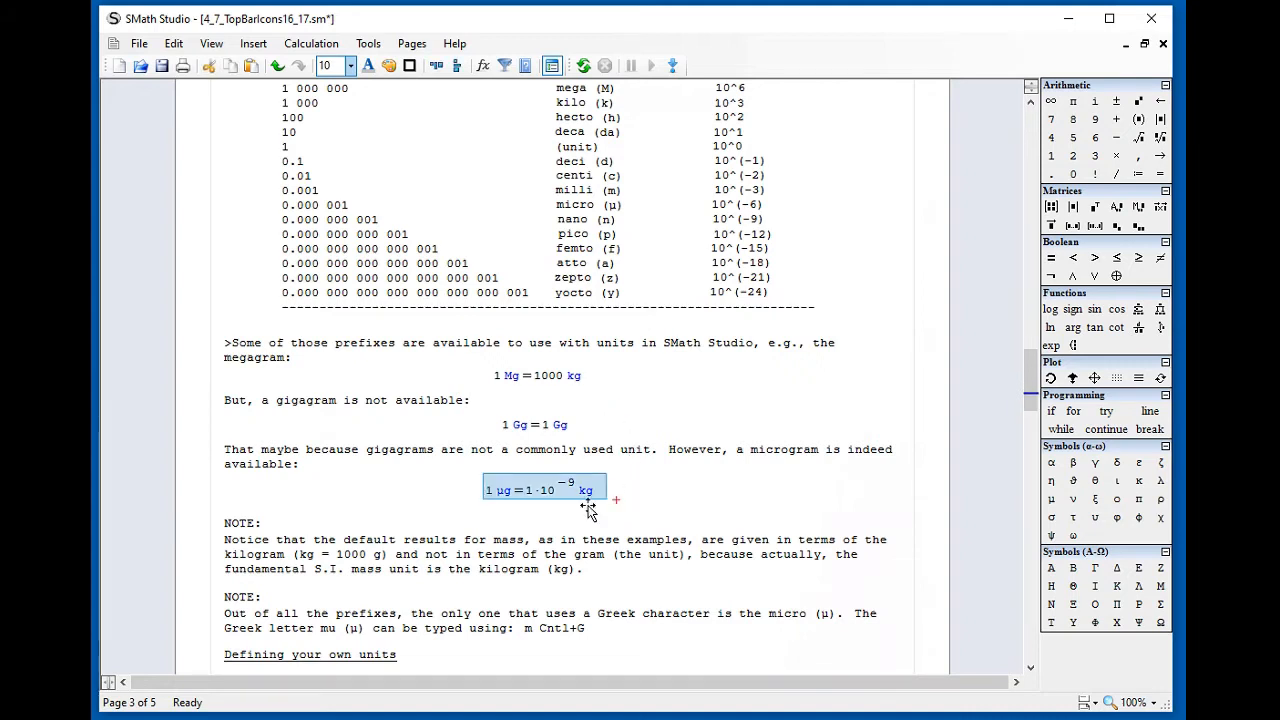
pyautogui.click(681, 491)
# - Review the gigagram definition and its evaluated result in the section on defining your own units
pyautogui.scroll(-3, 685, 491)
pyautogui.scroll(-4, 685, 497)
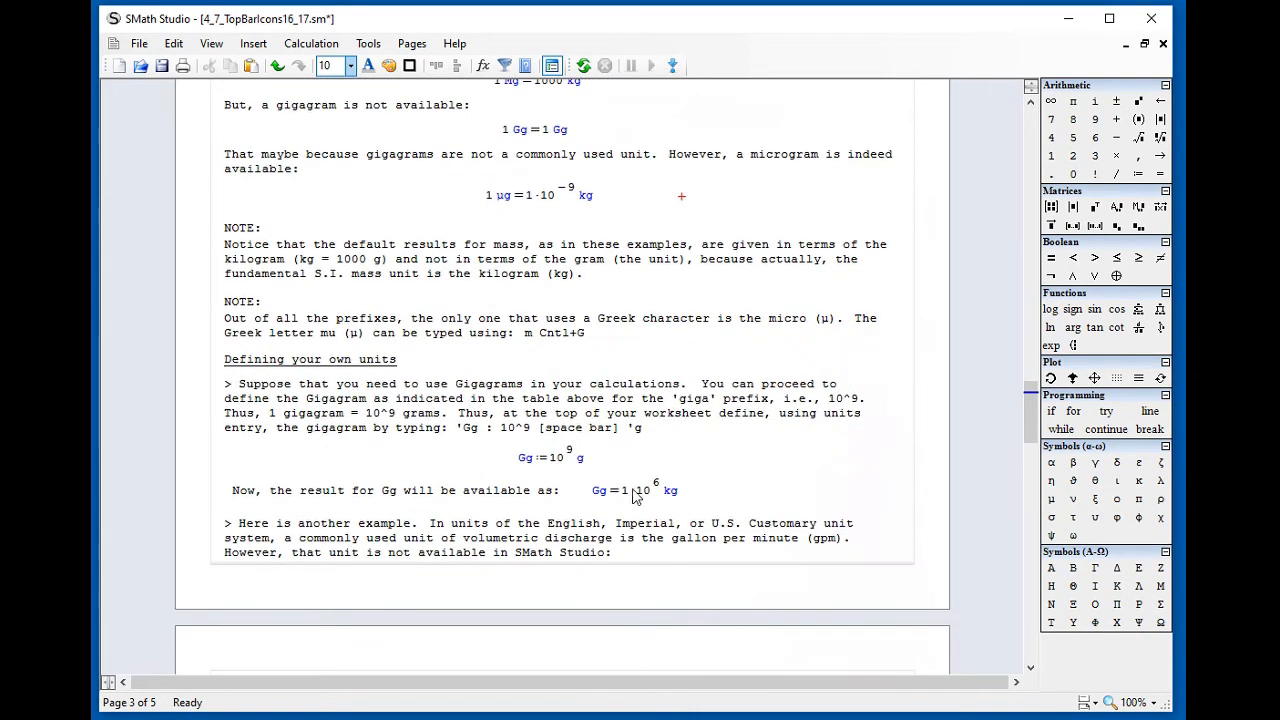
pyautogui.moveTo(598, 466); pyautogui.dragTo(594, 470)
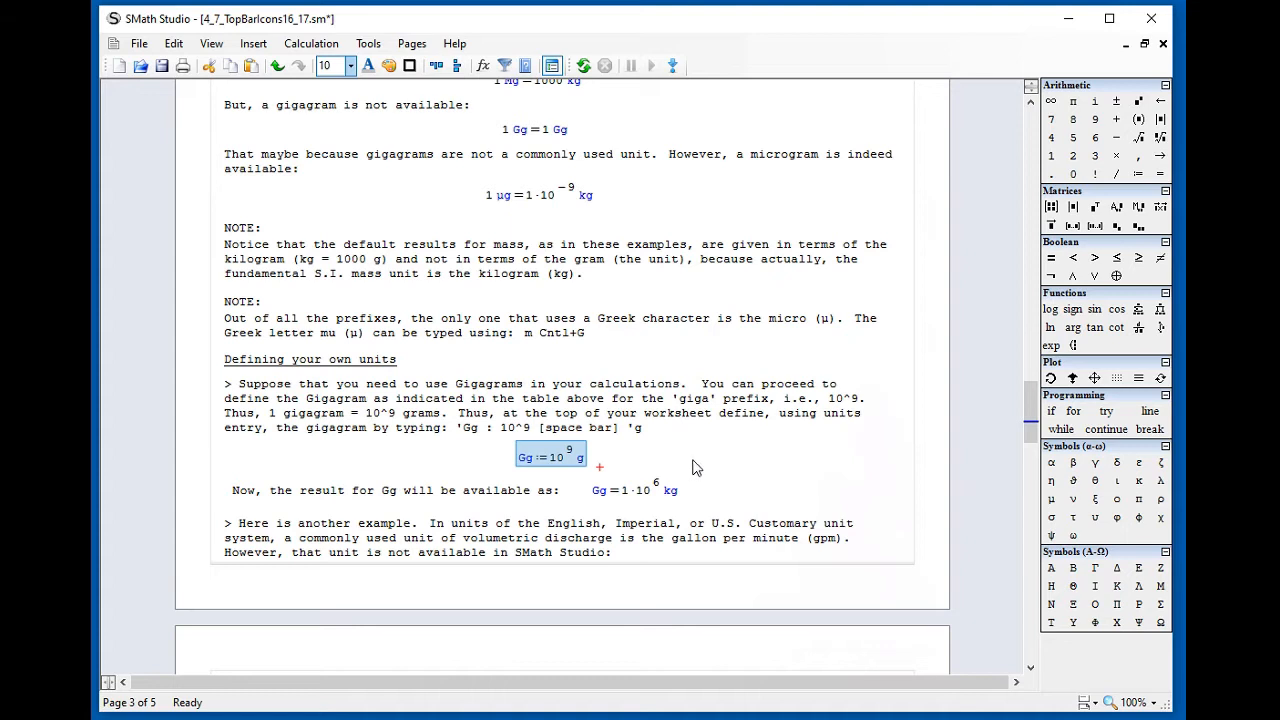
pyautogui.moveTo(712, 467)
pyautogui.mouseDown()
pyautogui.moveTo(707, 498)
pyautogui.moveTo(659, 503)
pyautogui.mouseUp()
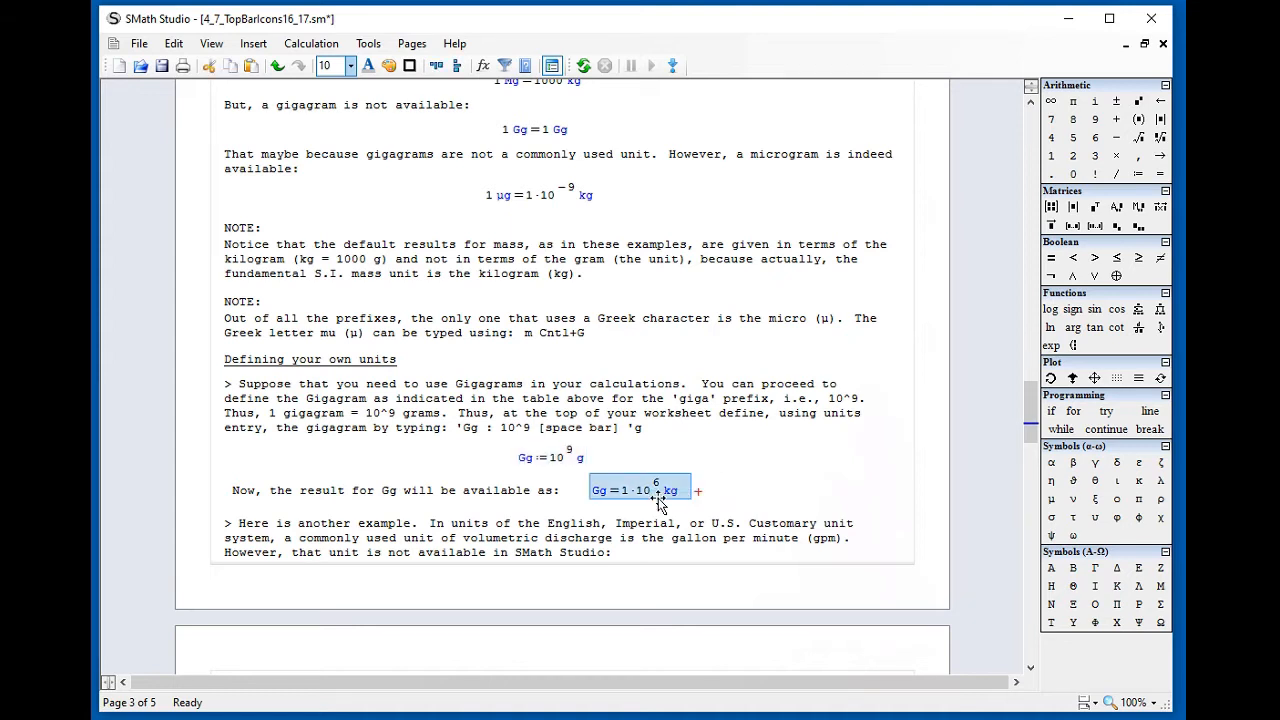
pyautogui.click(722, 487)
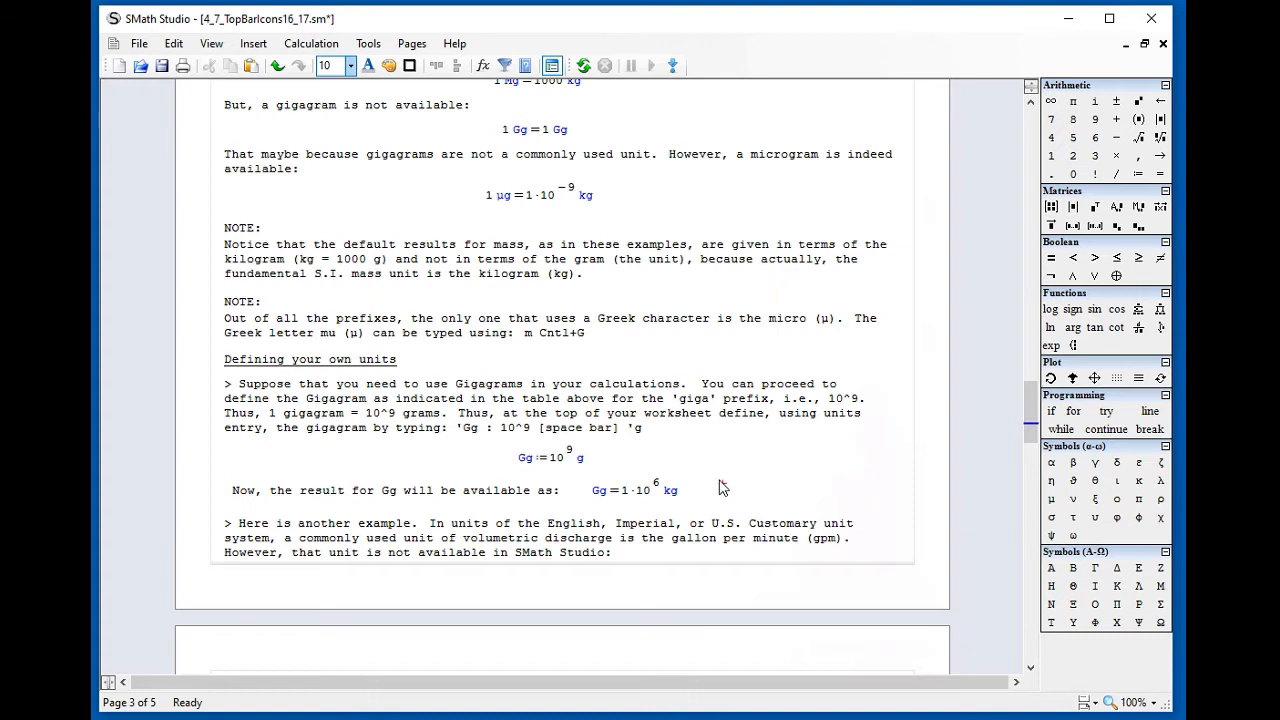
# - Start a definition of F with the value 12.3 below the Planck constant expression at the worksheet's end
pyautogui.click(1033, 621)
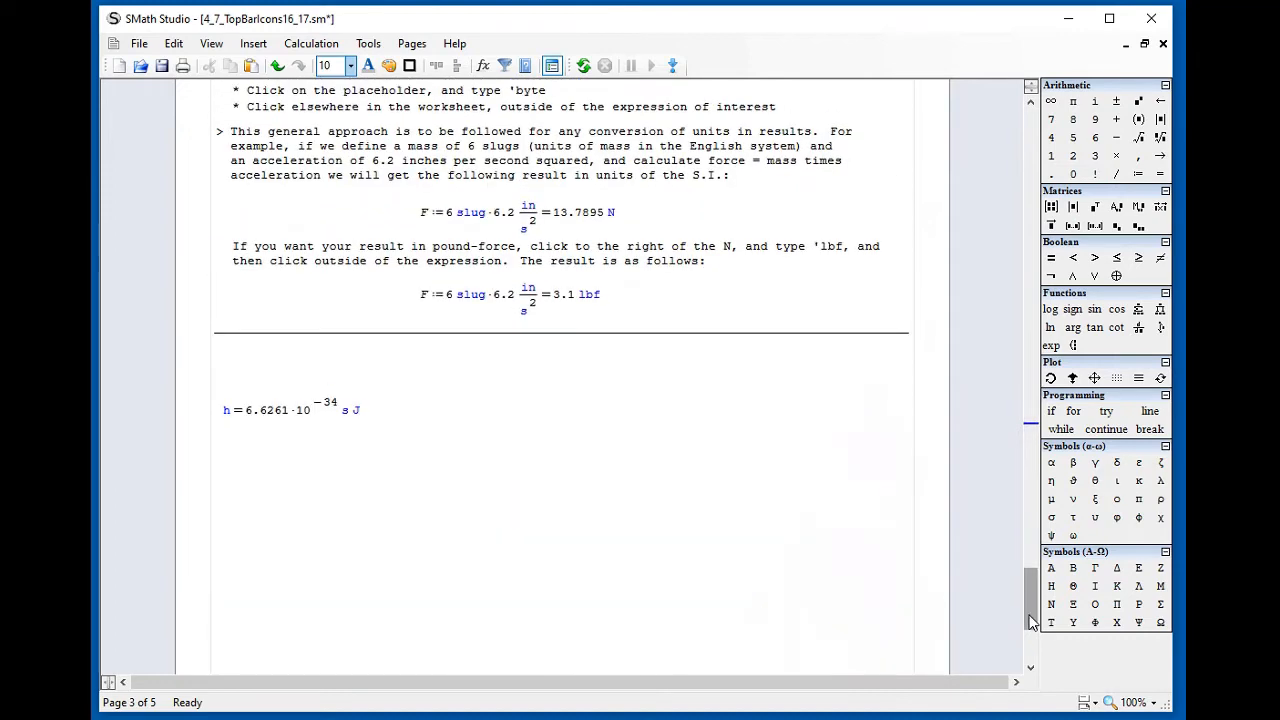
pyautogui.click(224, 464)
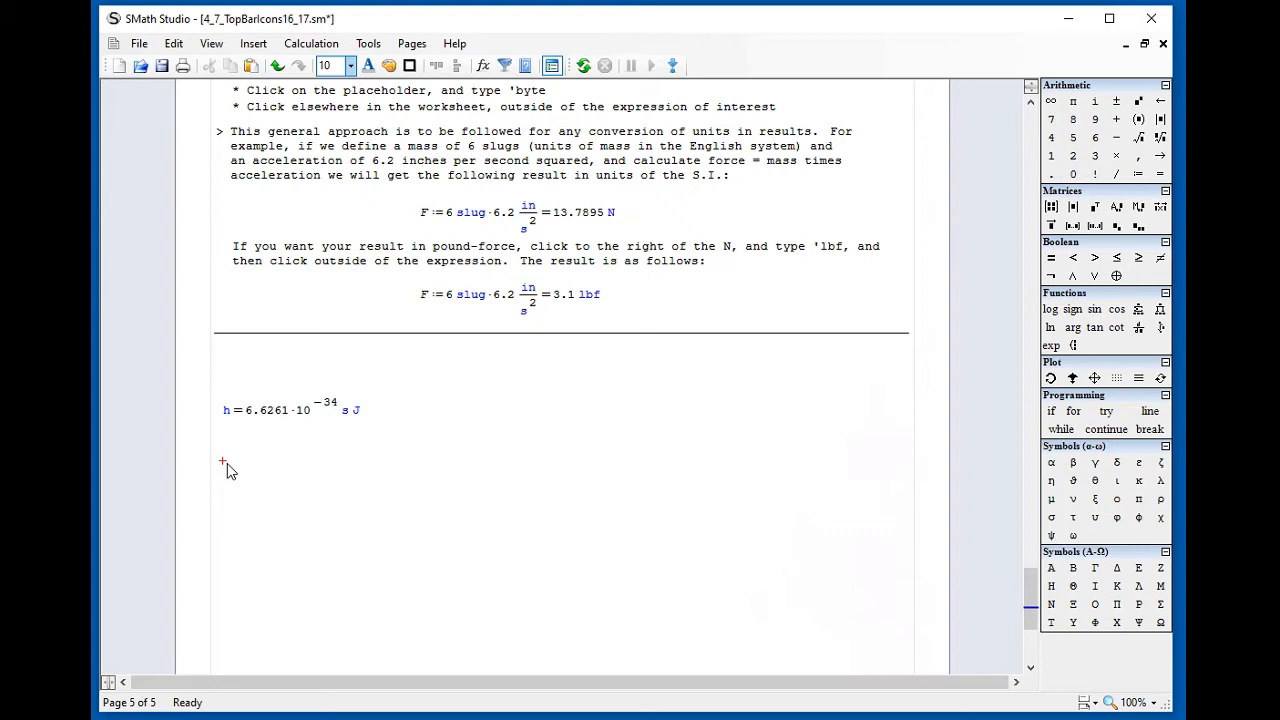
pyautogui.write('F := ')
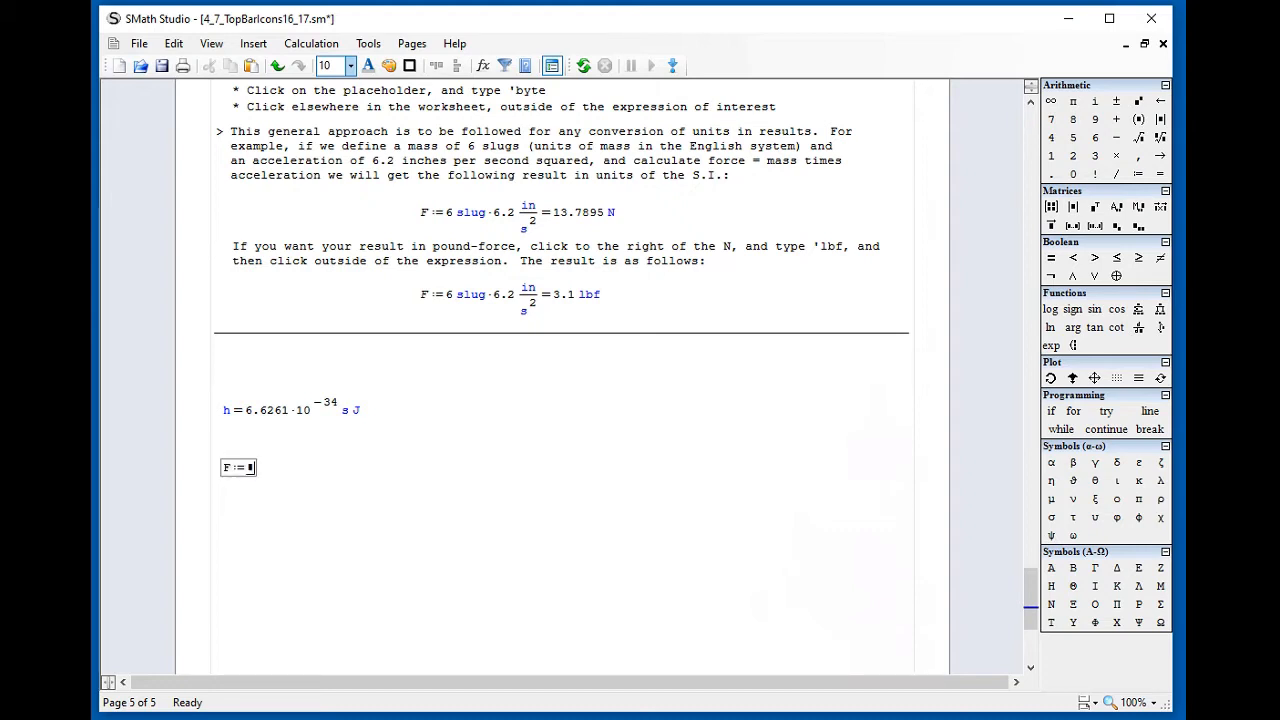
pyautogui.write('1')
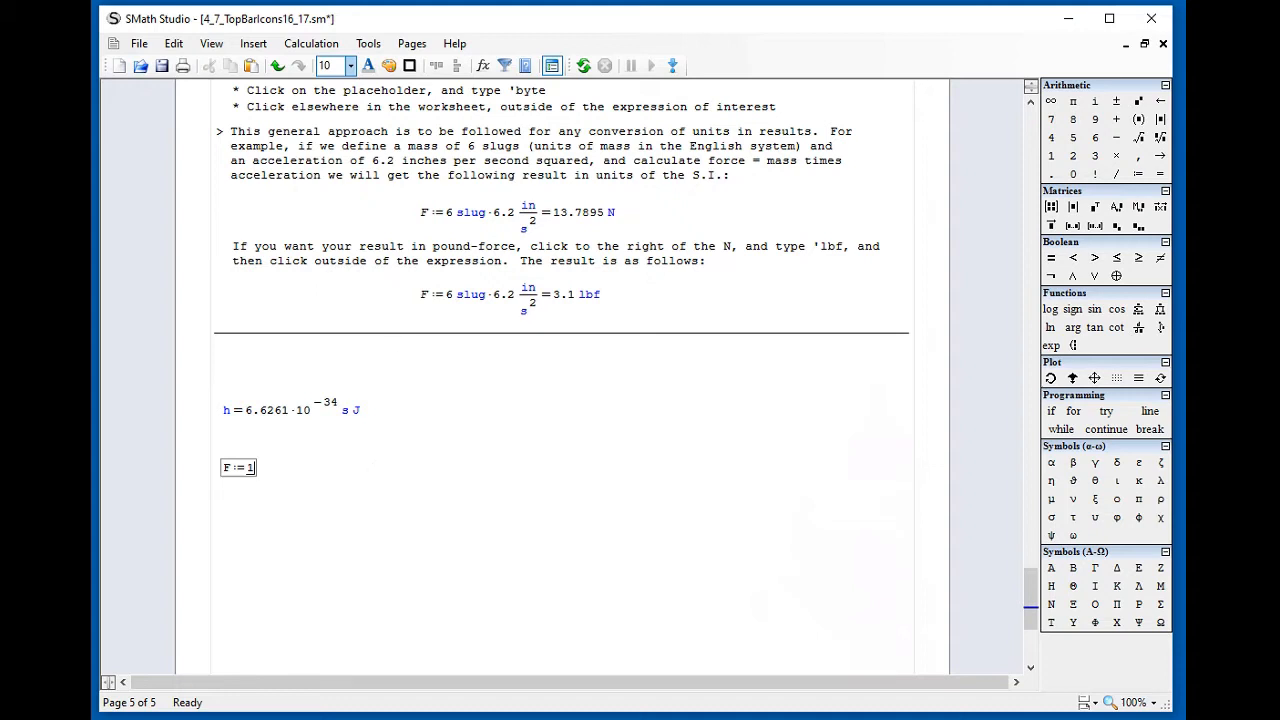
pyautogui.write('2.3')
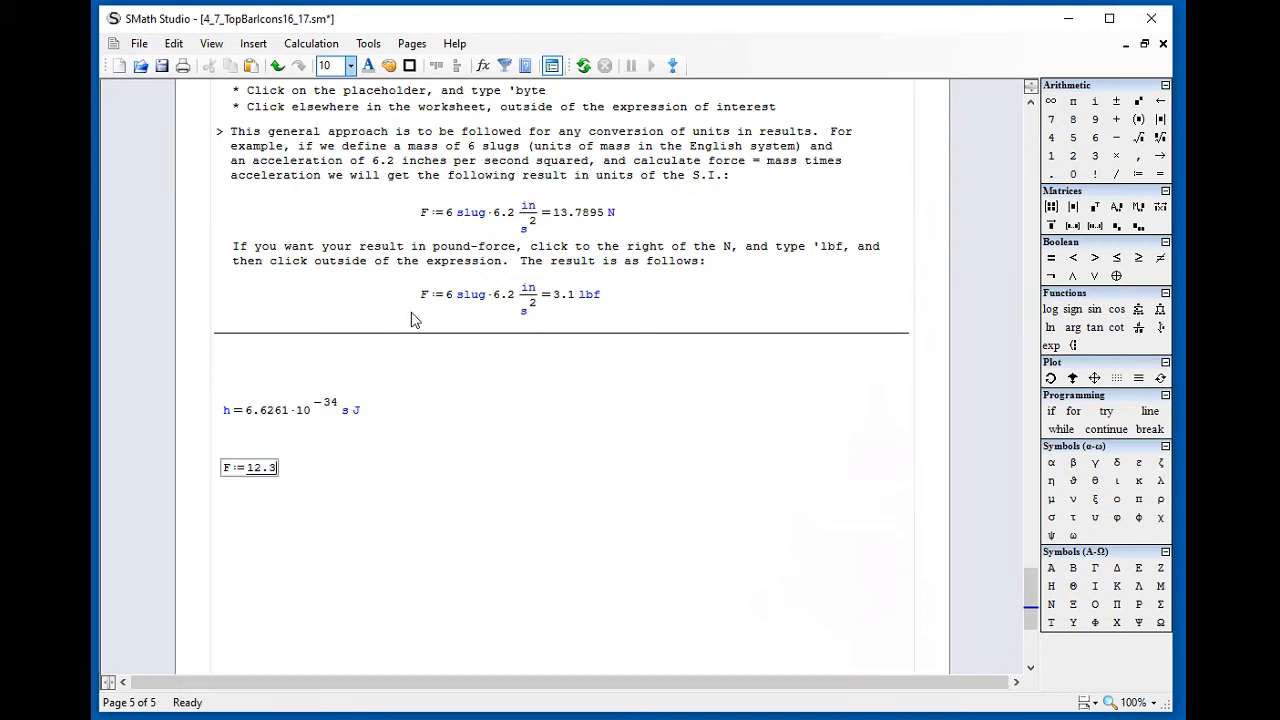
# - Complete the F definition by inserting the Newton ('N) unit from the Force category after 12.3
pyautogui.click(505, 65)
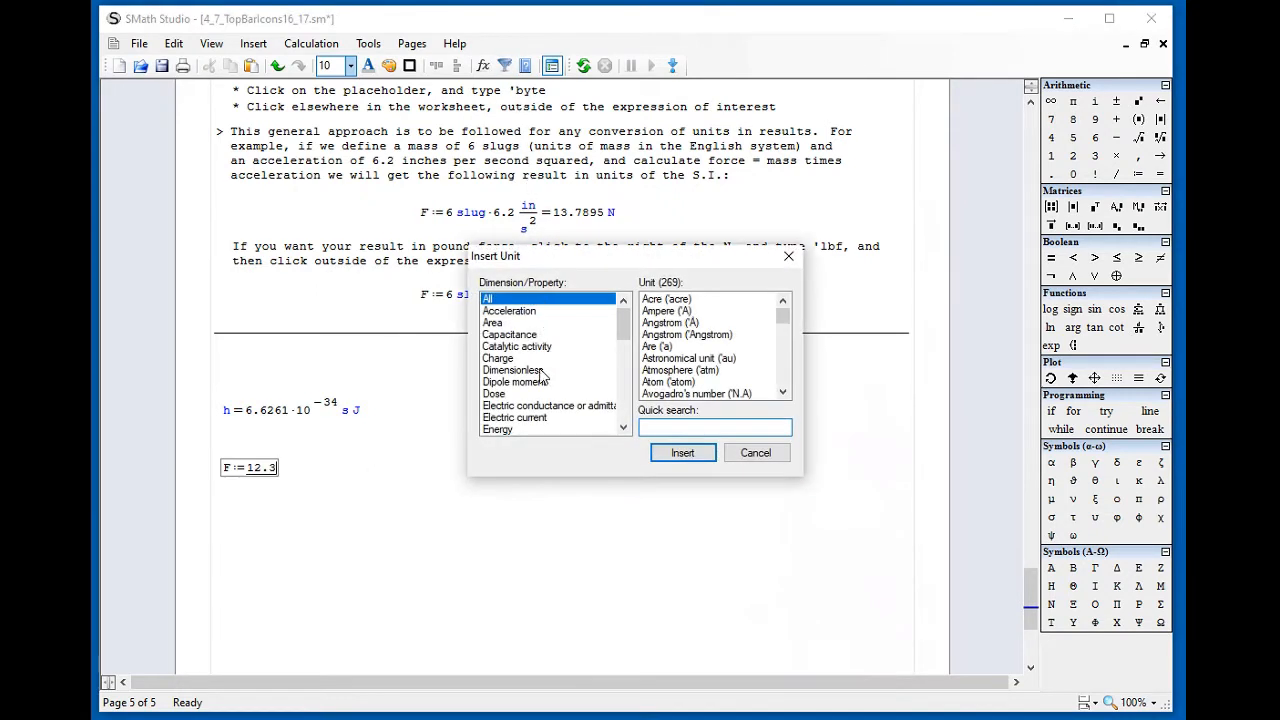
pyautogui.scroll(-1, 623, 407)
pyautogui.scroll(-3, 623, 407)
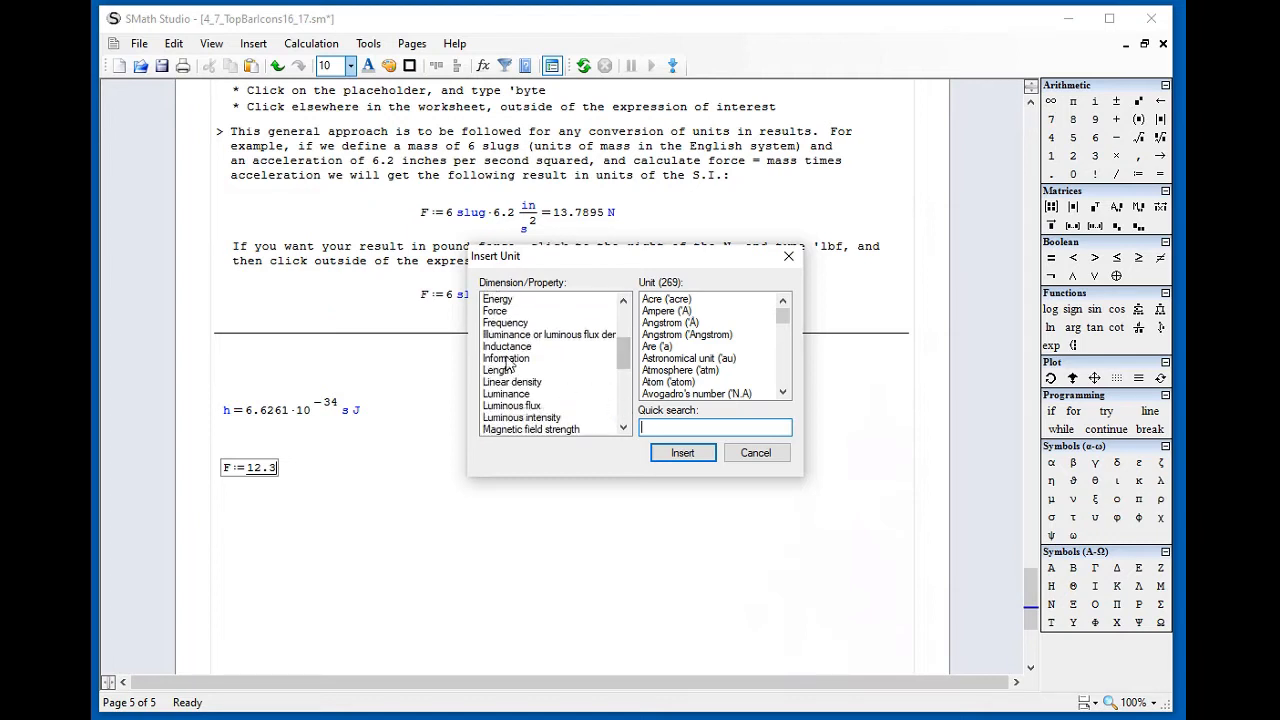
pyautogui.click(497, 312)
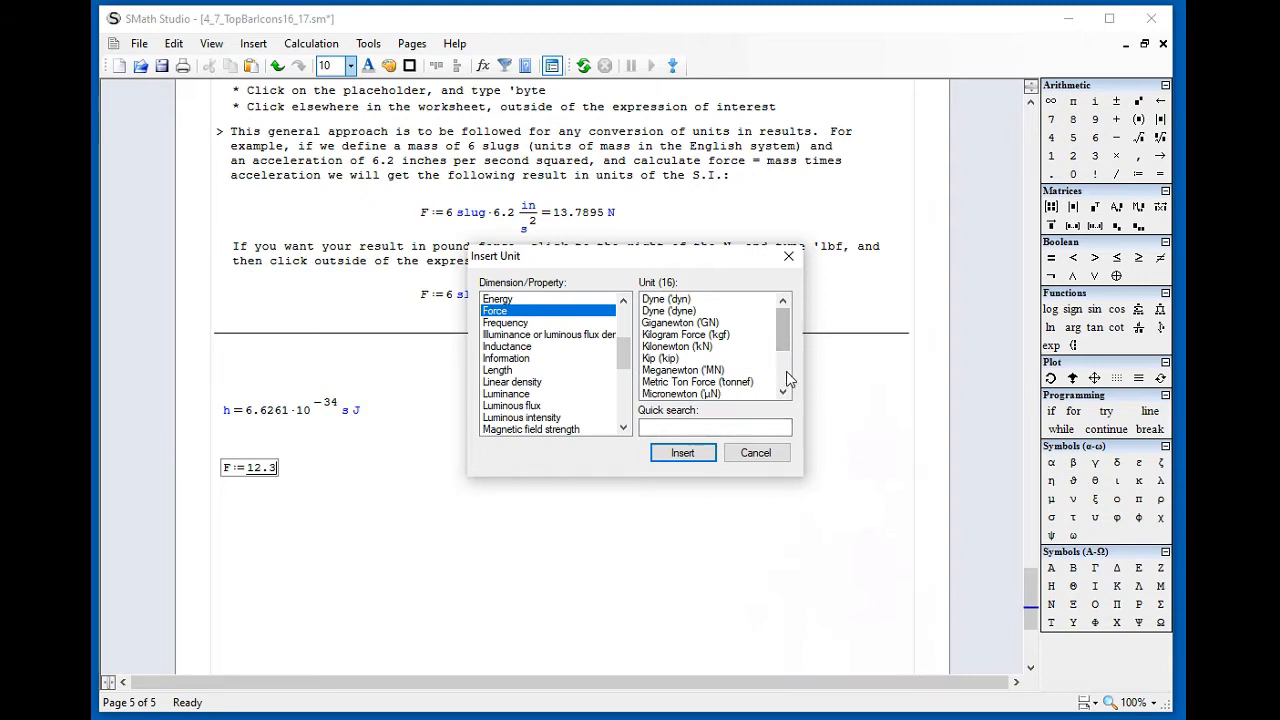
pyautogui.scroll(-2, 788, 366)
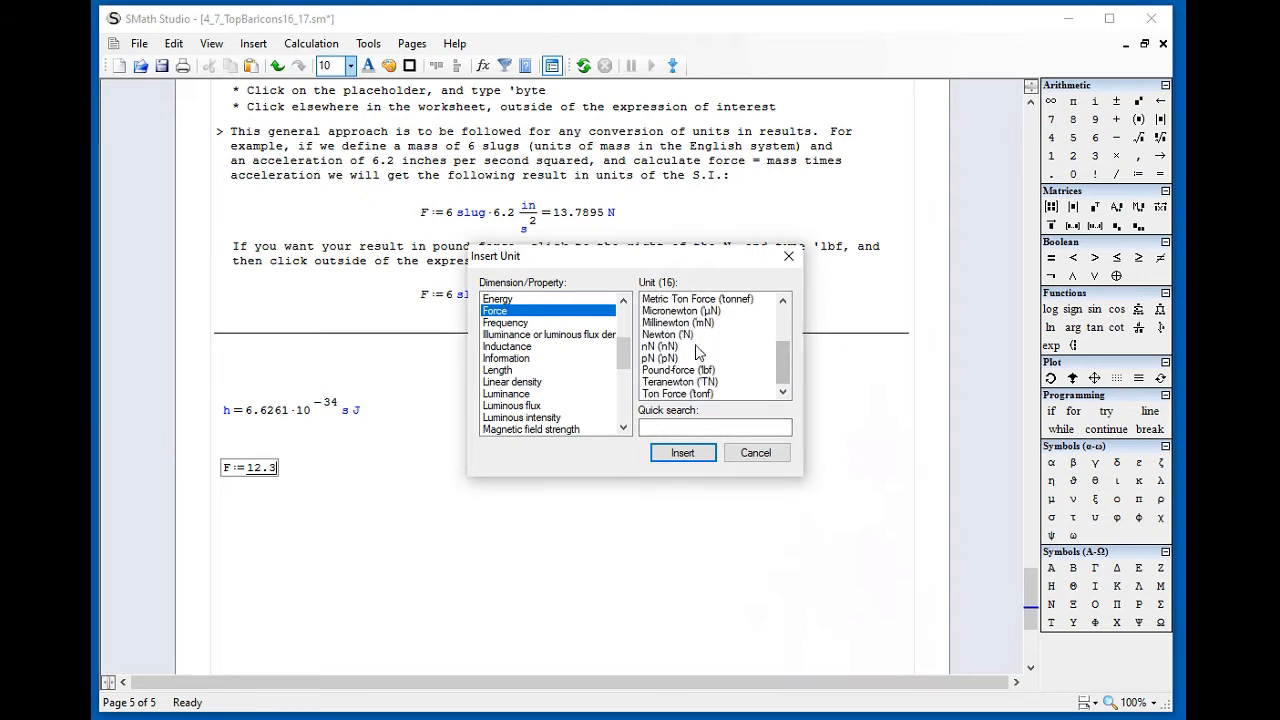
pyautogui.click(687, 338)
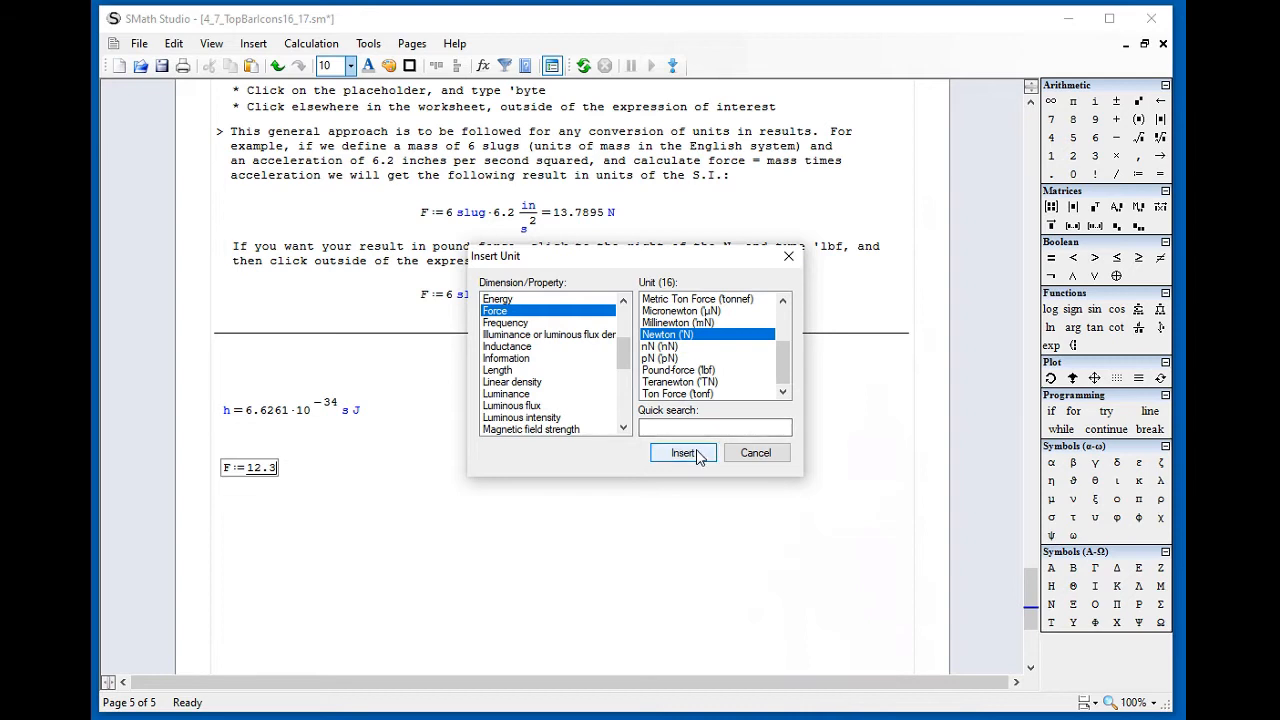
pyautogui.click(684, 453)
pyautogui.click(657, 485)
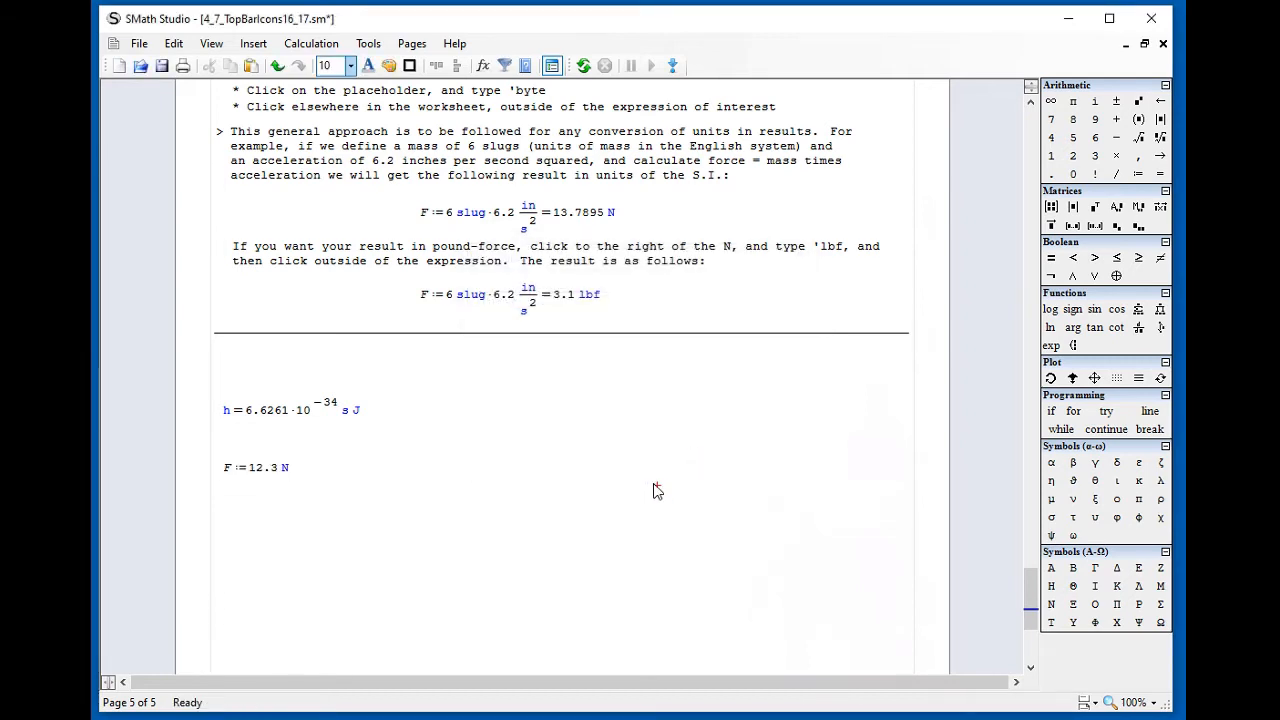
# - Inspect the units in the worksheet expressions, and review the notes on kilogram-force, pound-force, information units and converting results
pyautogui.click(289, 471)
pyautogui.click(328, 485)
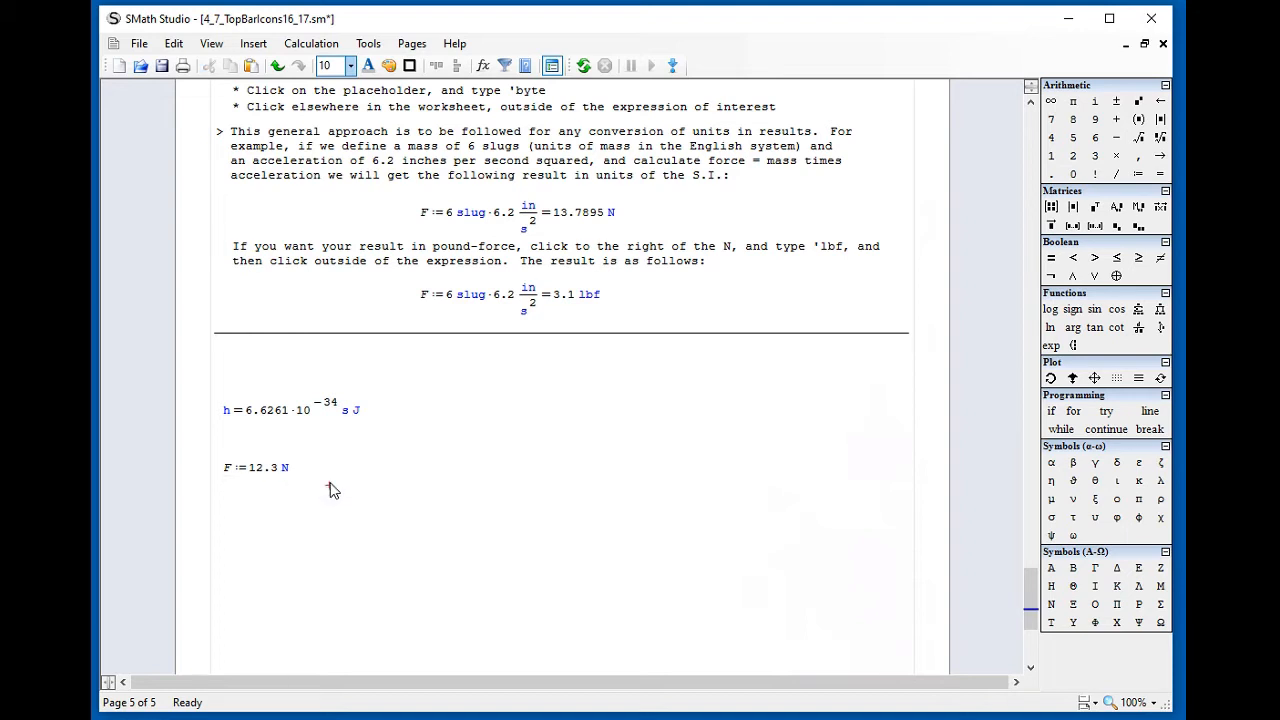
pyautogui.moveTo(343, 411); pyautogui.dragTo(350, 411)
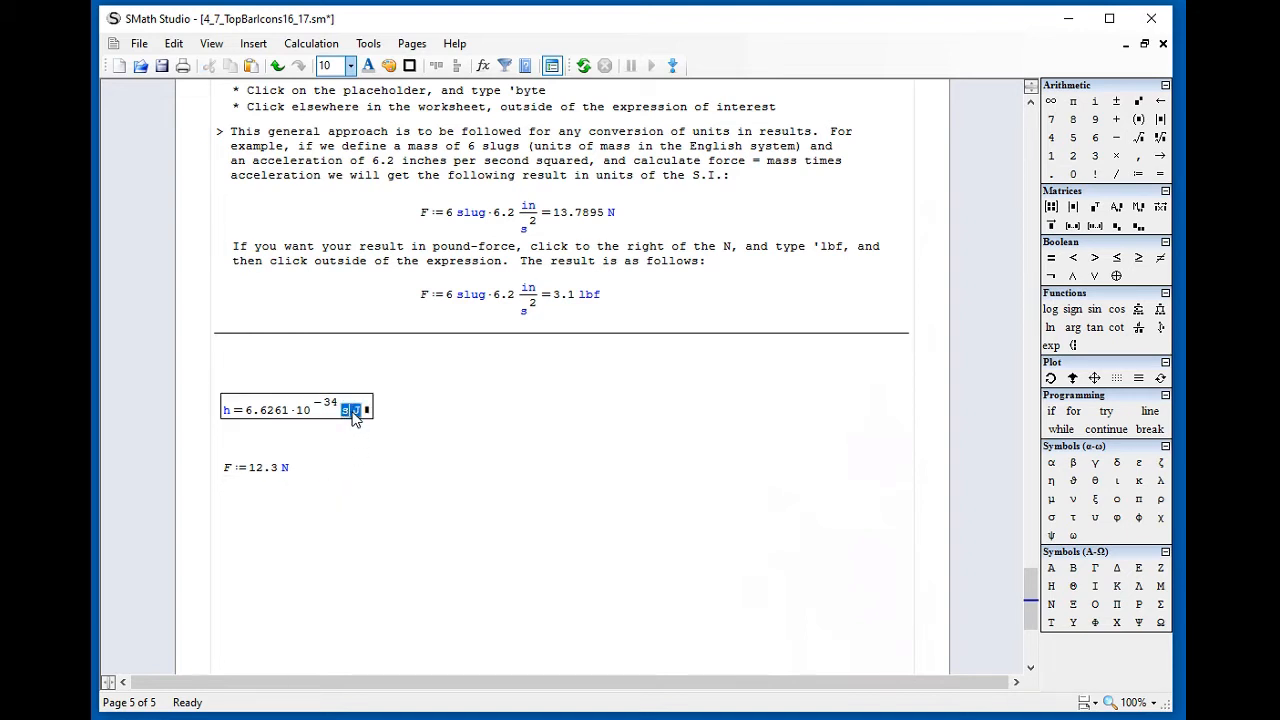
pyautogui.click(588, 298)
pyautogui.click(582, 432)
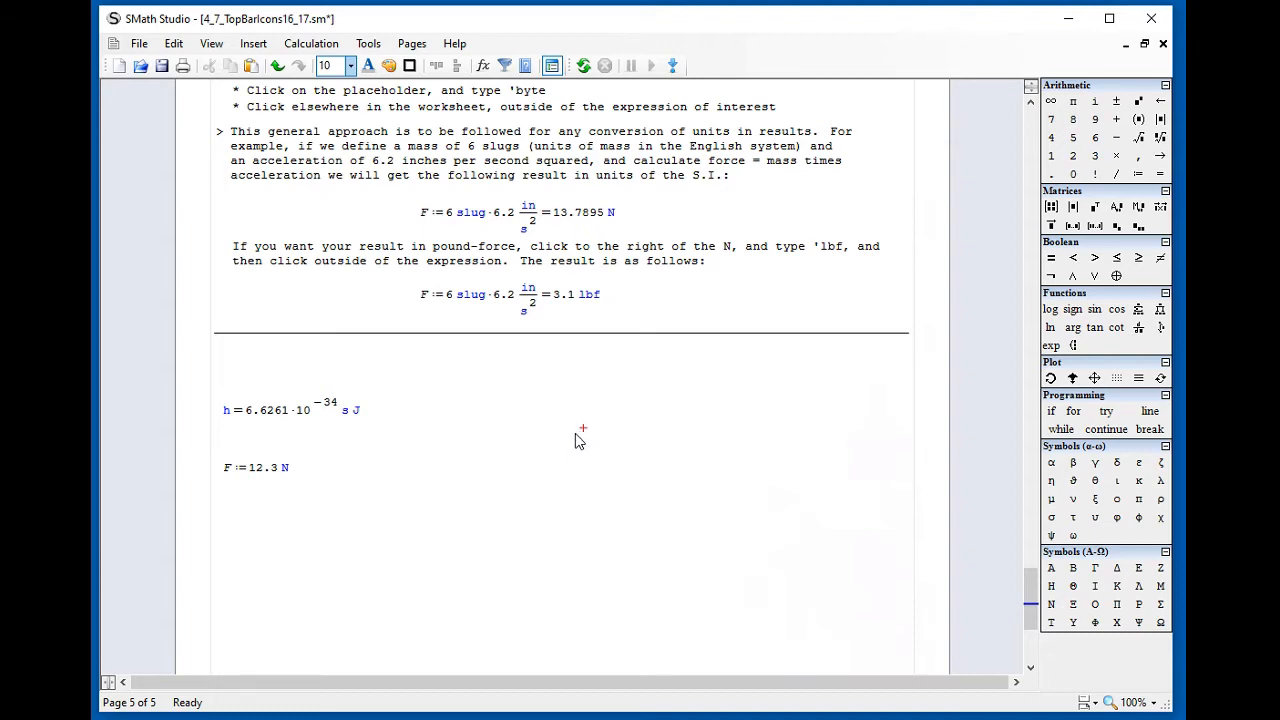
pyautogui.scroll(5, 577, 440)
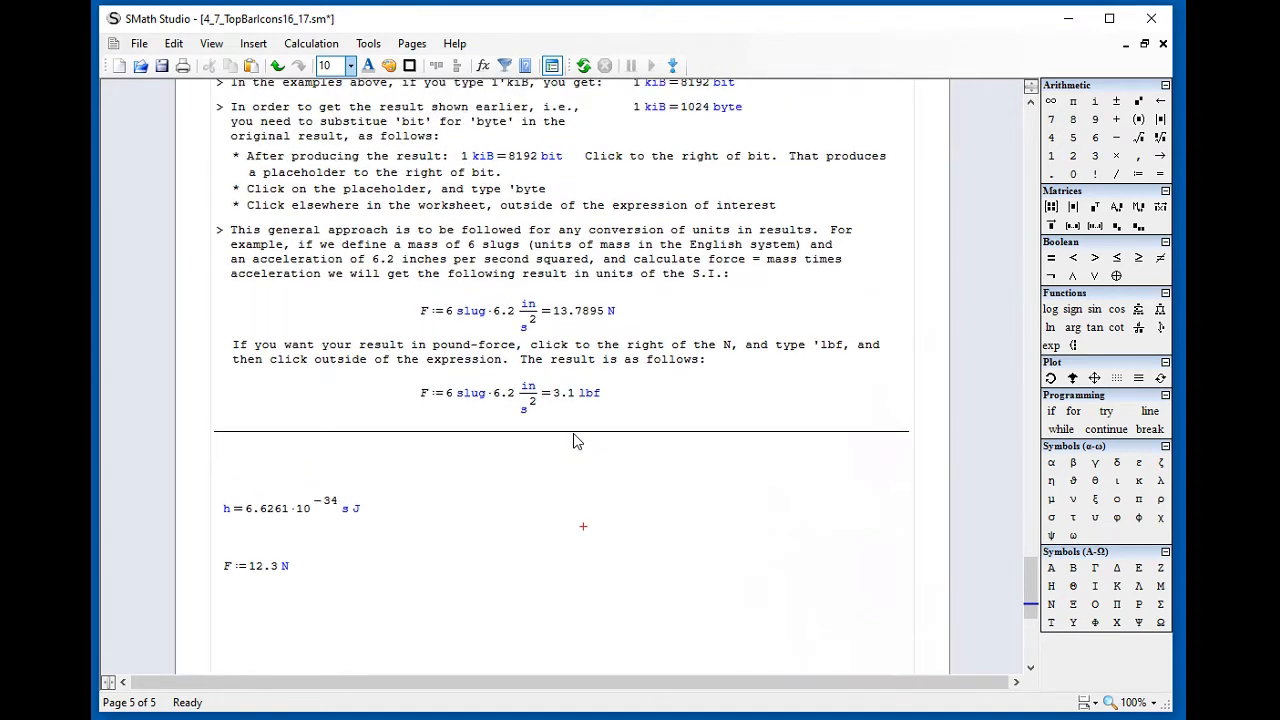
pyautogui.scroll(6, 577, 440)
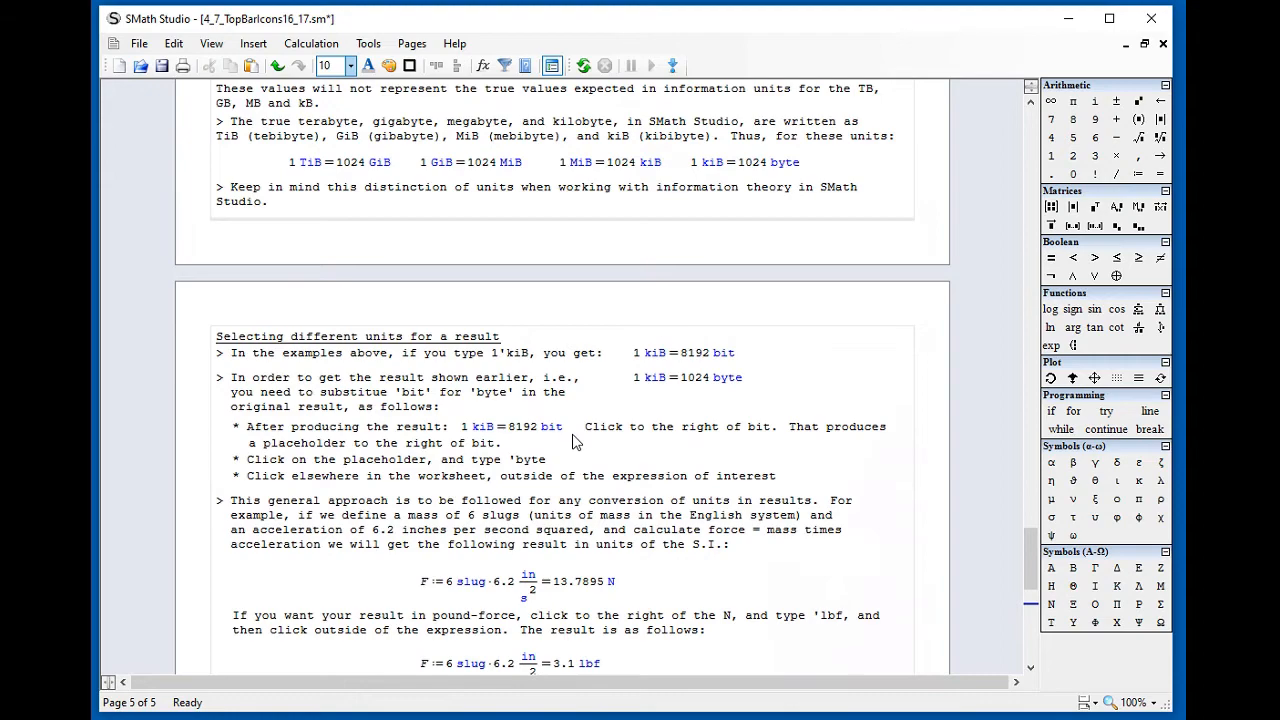
pyautogui.scroll(7, 577, 440)
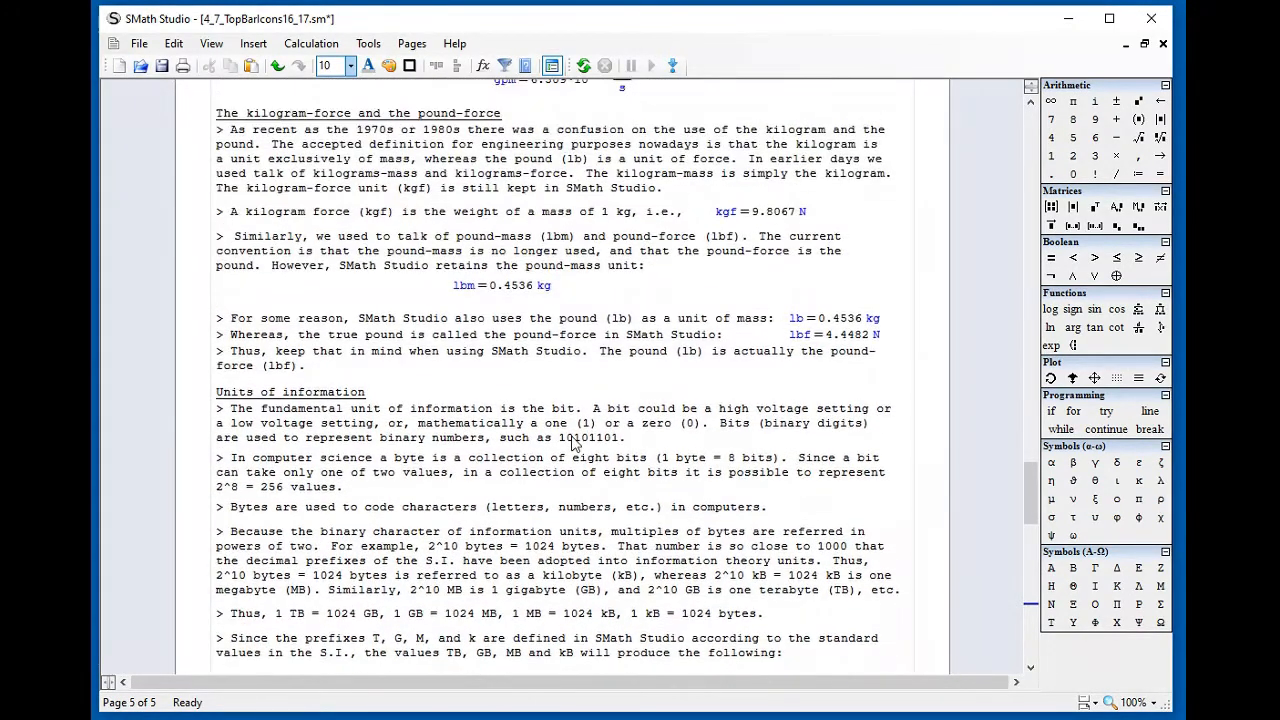
pyautogui.scroll(2, 577, 443)
pyautogui.scroll(-14, 577, 443)
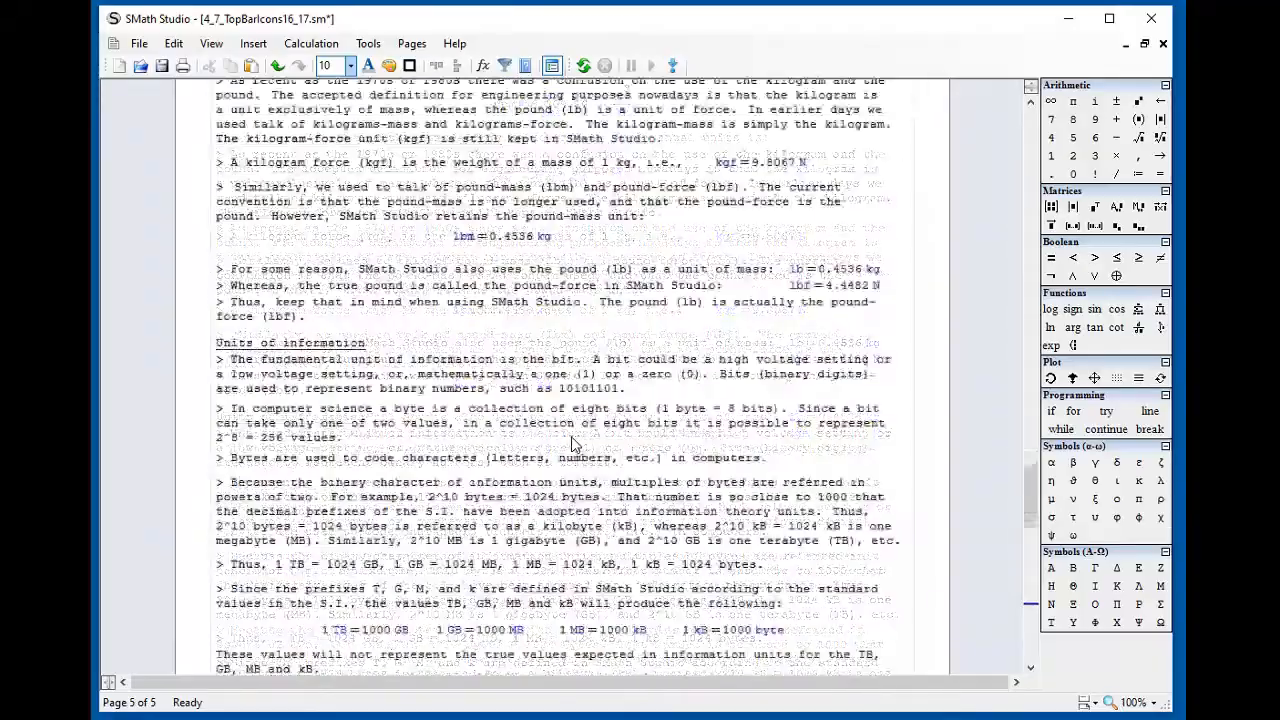
pyautogui.scroll(-13, 577, 443)
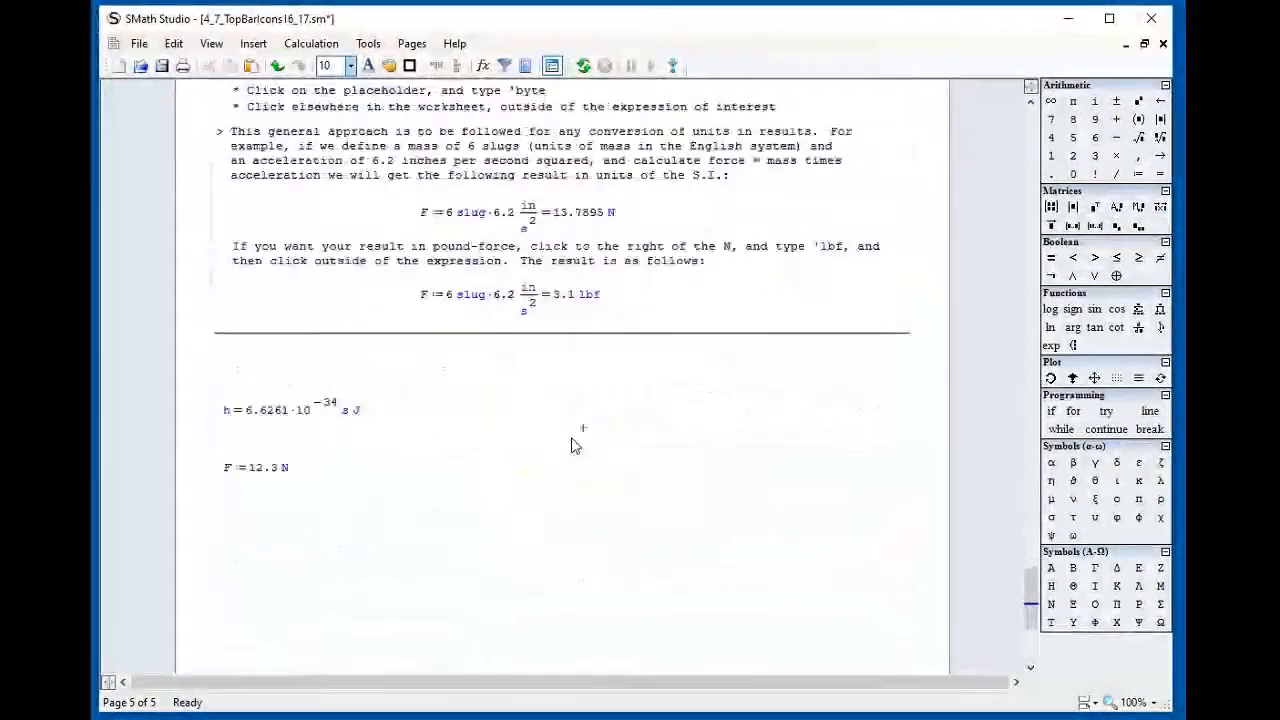
# - Evaluate the kilogram-force unit kgf in the blank area beside the Planck constant expression
pyautogui.scroll(5, 575, 445)
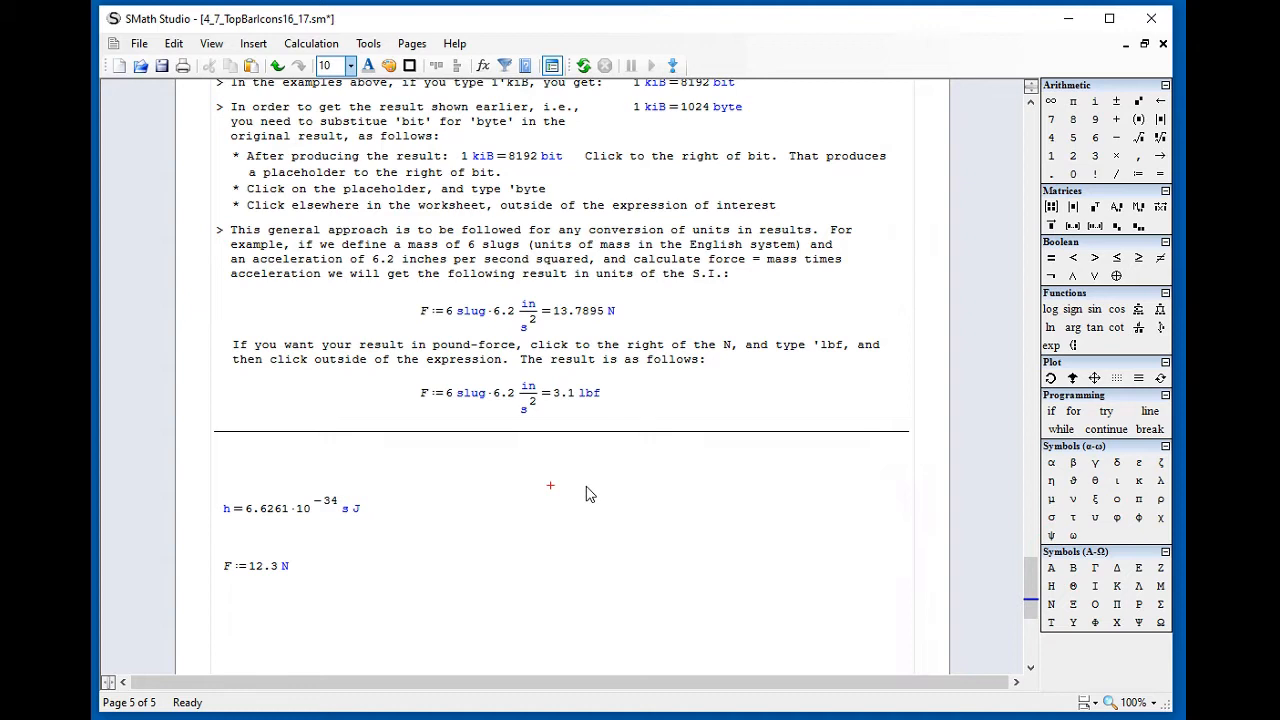
pyautogui.write('kgf =9.8067 N')
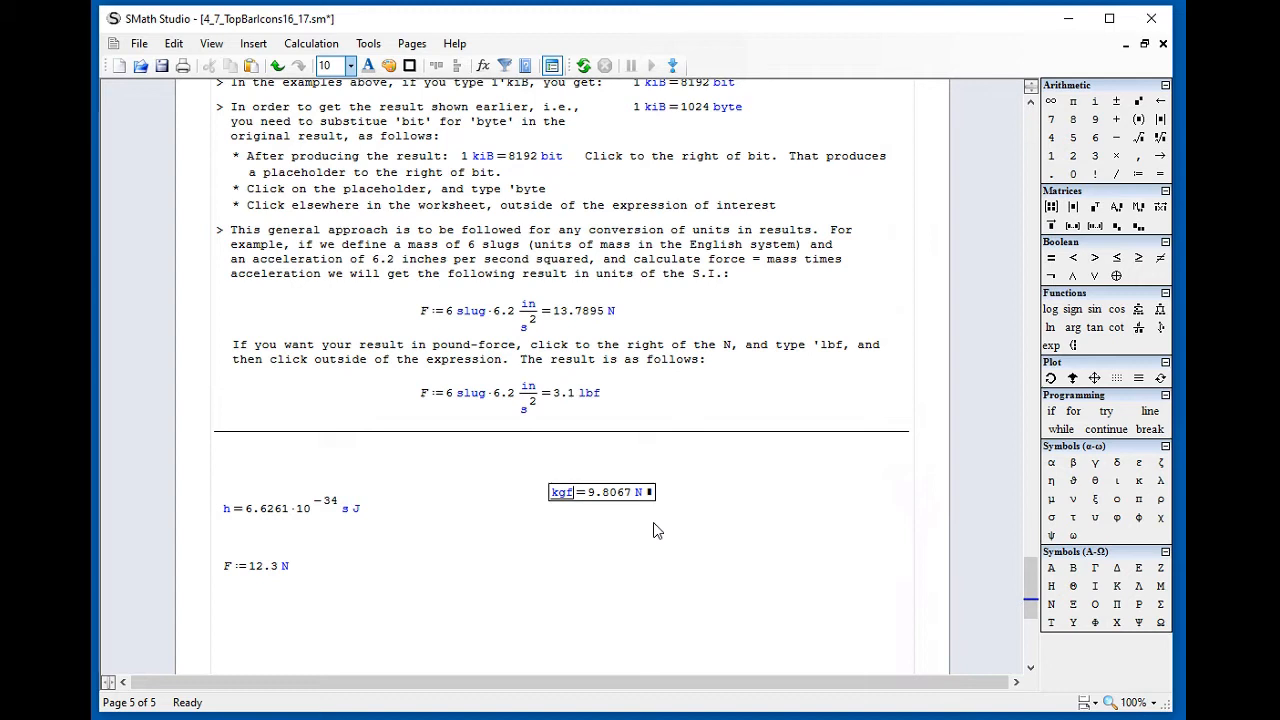
# - Try evaluating kgm as a kilogram-mass unit below the kgf expression, and delete that expression
pyautogui.click(551, 520)
pyautogui.write('k')
pyautogui.press('BackSpace')
pyautogui.write('kgf')
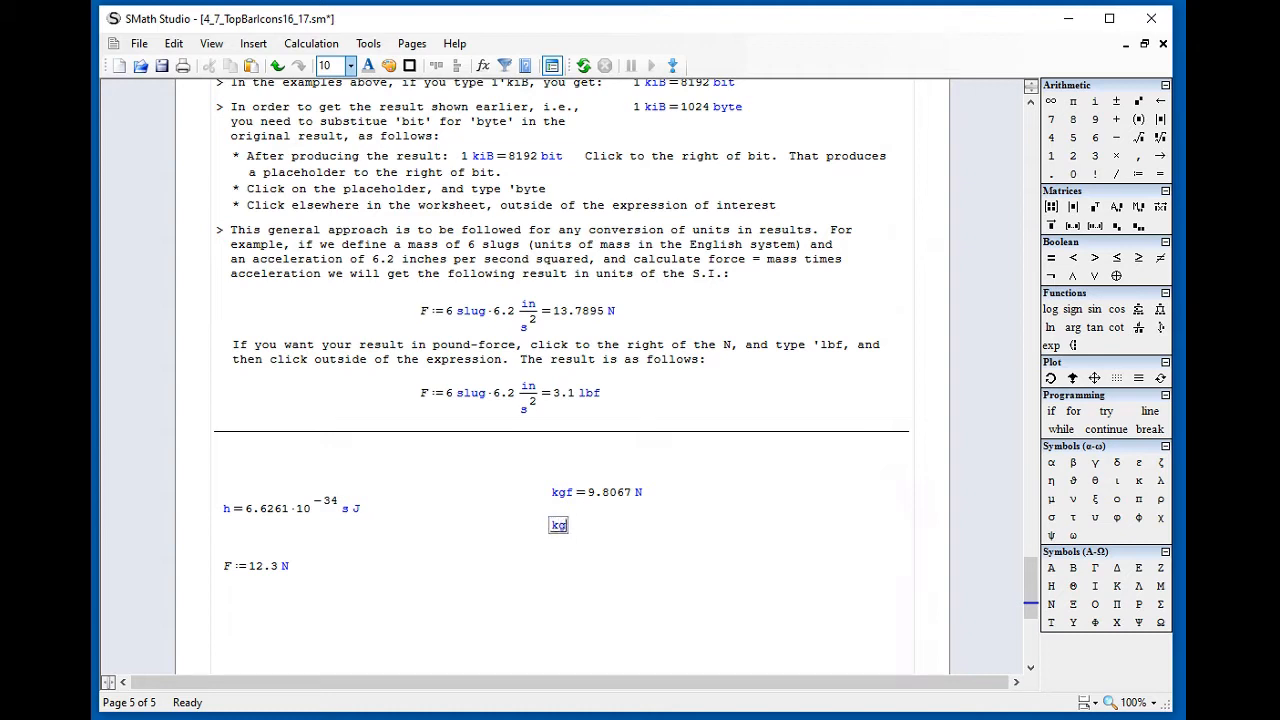
pyautogui.write('m=')
pyautogui.click(625, 553)
pyautogui.moveTo(626, 558); pyautogui.dragTo(621, 530)
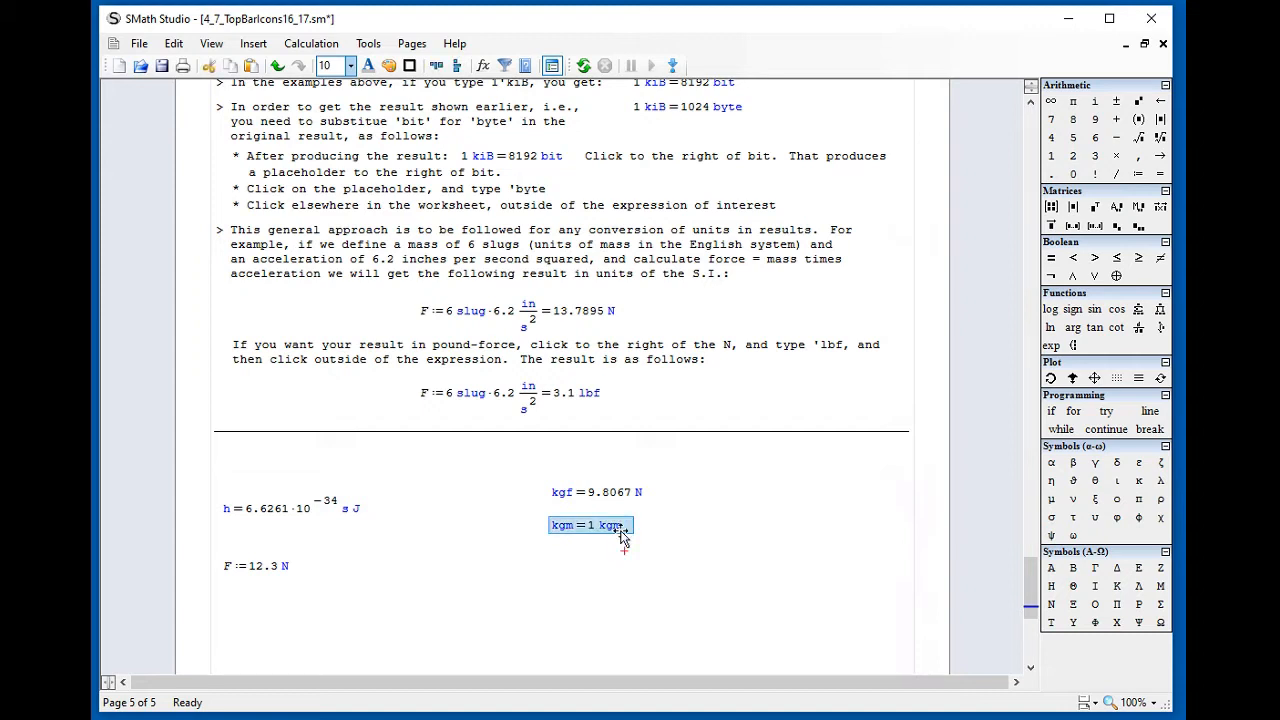
pyautogui.press('Delete')
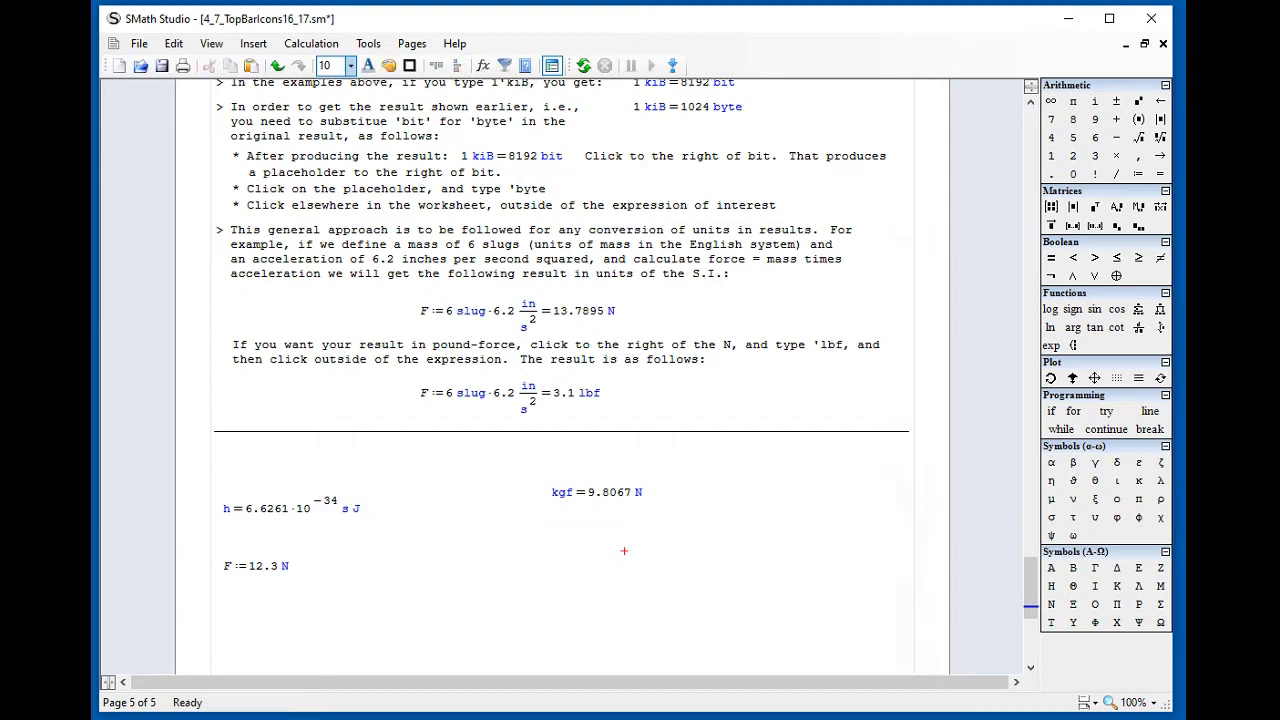
# - Evaluate the kilogram unit kg and the pound-mass unit lbm on separate lines below the kgf expression
pyautogui.click(558, 522)
pyautogui.write('kg=1 kg')
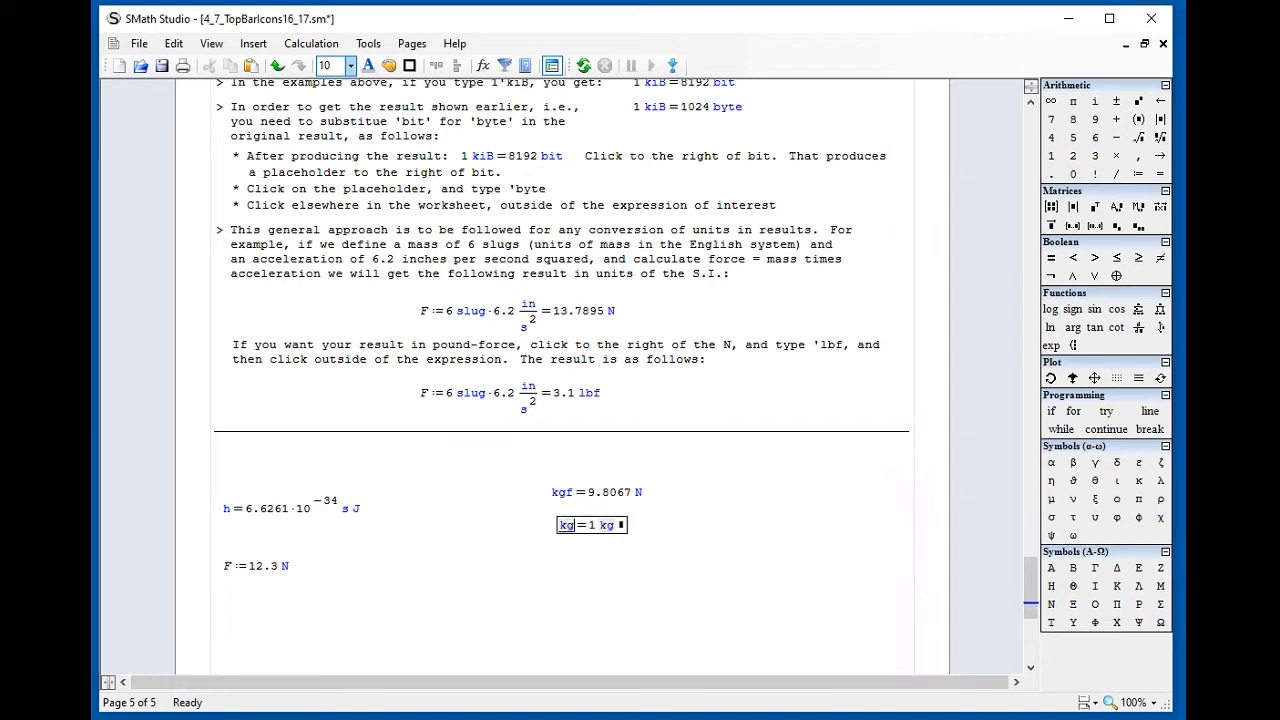
pyautogui.click(558, 553)
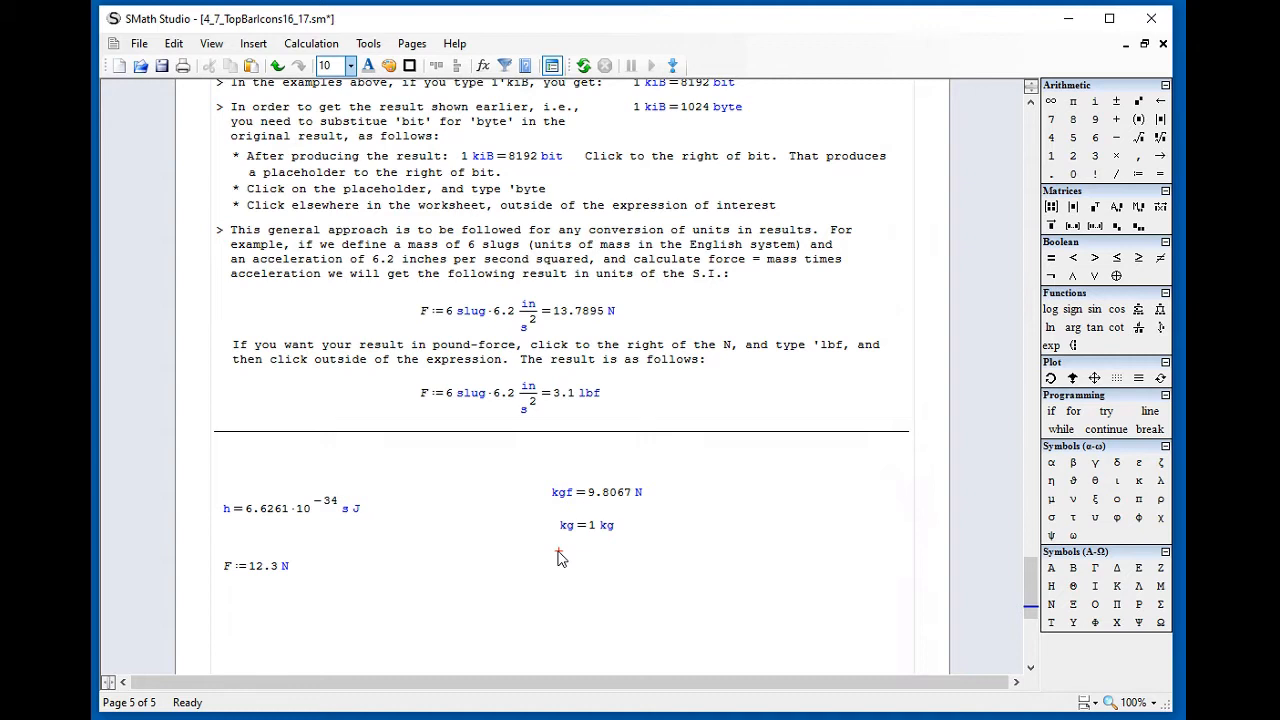
pyautogui.write('lb')
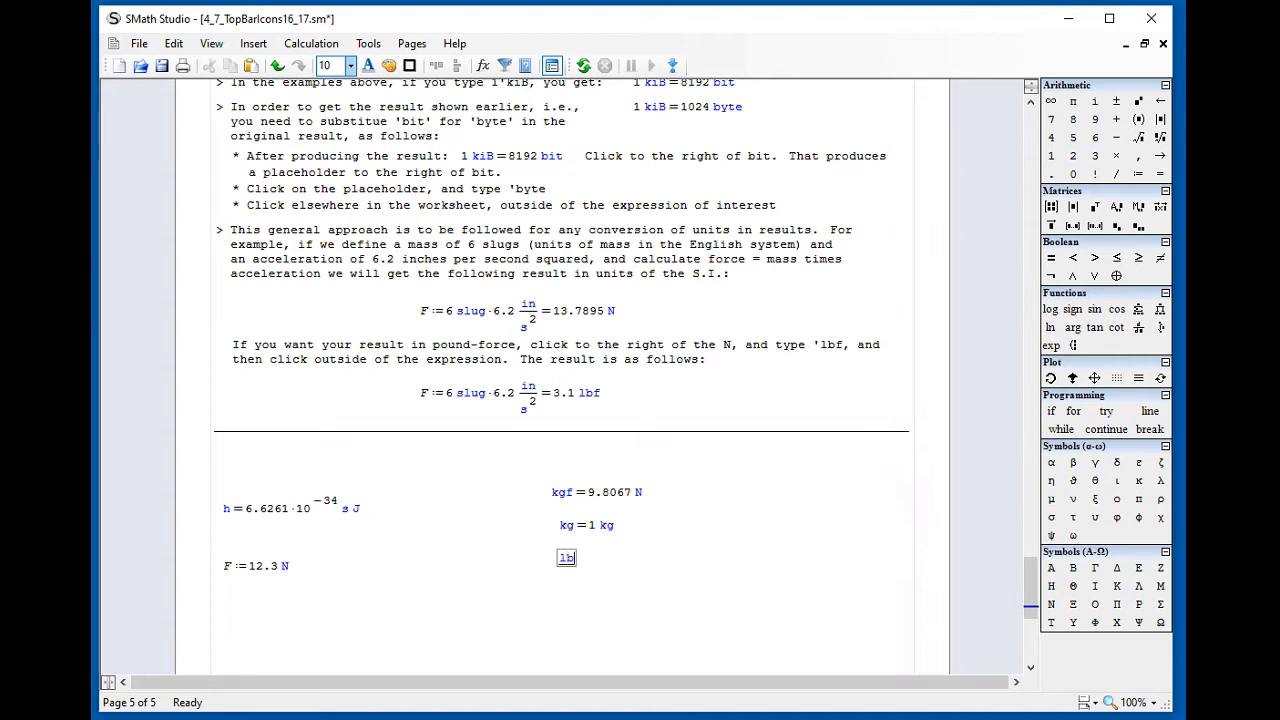
pyautogui.write('m = 0.4536 kg')
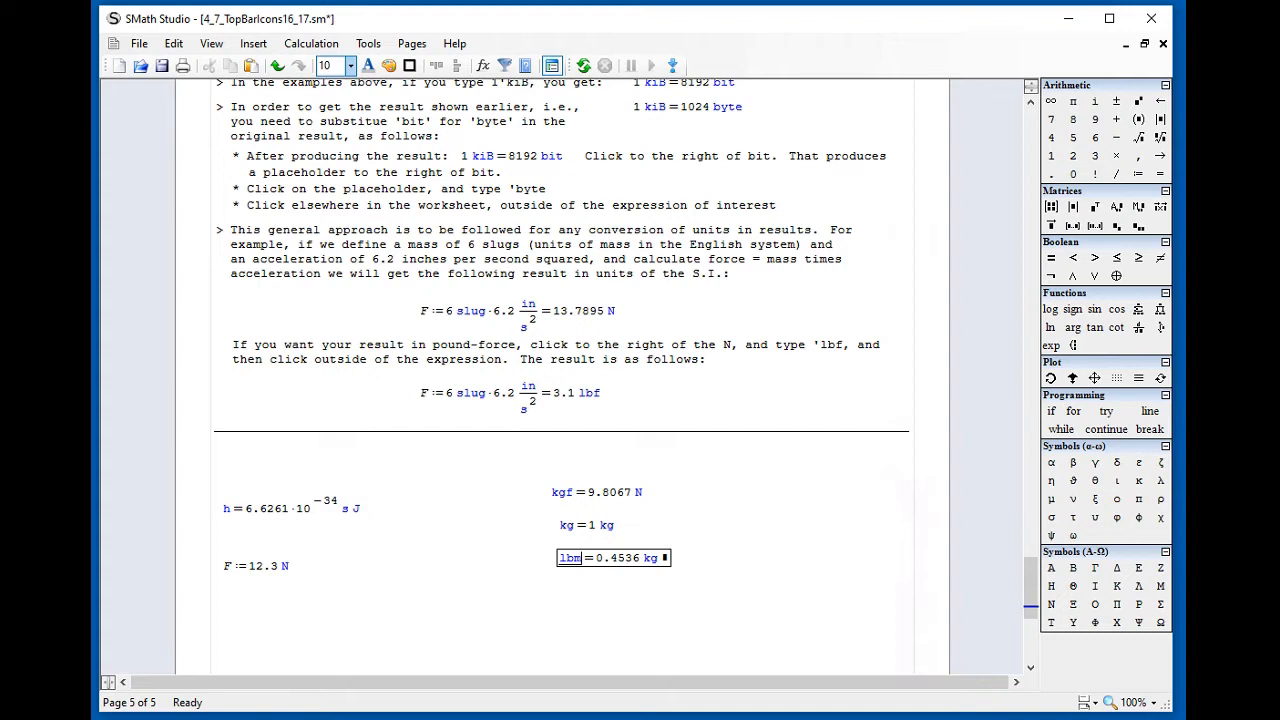
# - Evaluate the pound unit lb and the pound-force unit lbf on separate lines below the lbm expression
pyautogui.click(659, 586)
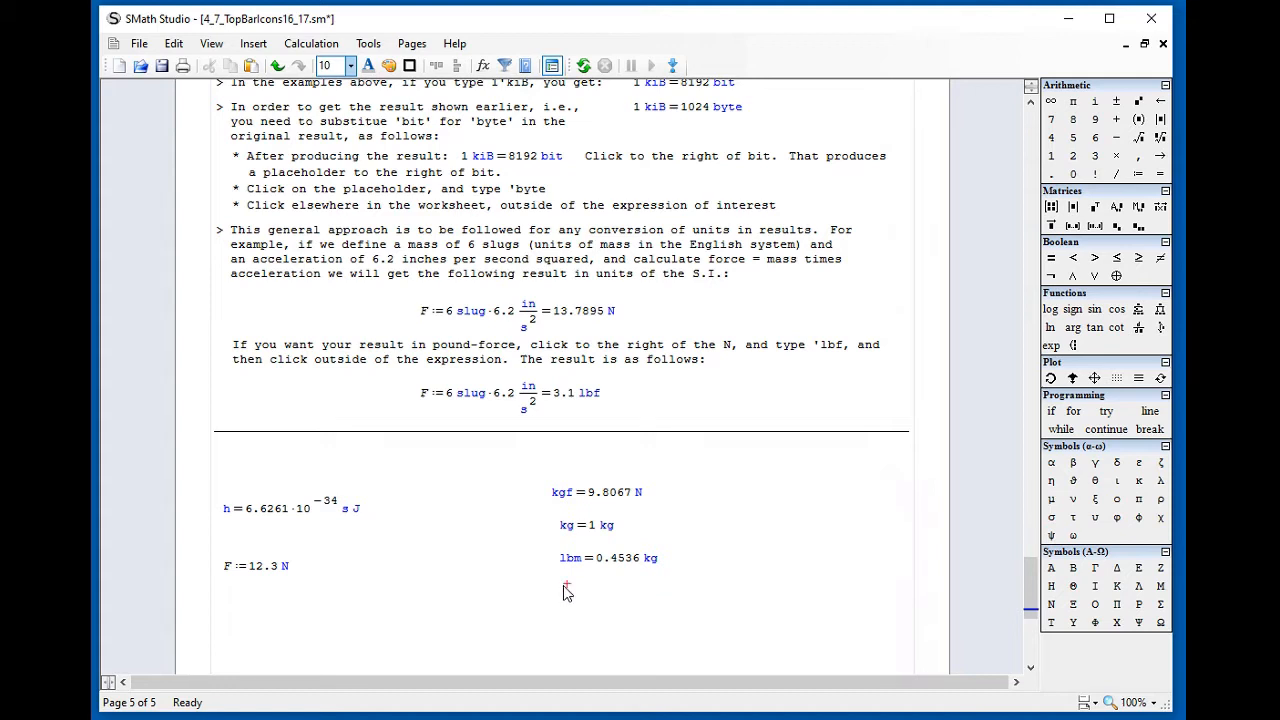
pyautogui.write('1')
pyautogui.write('b')
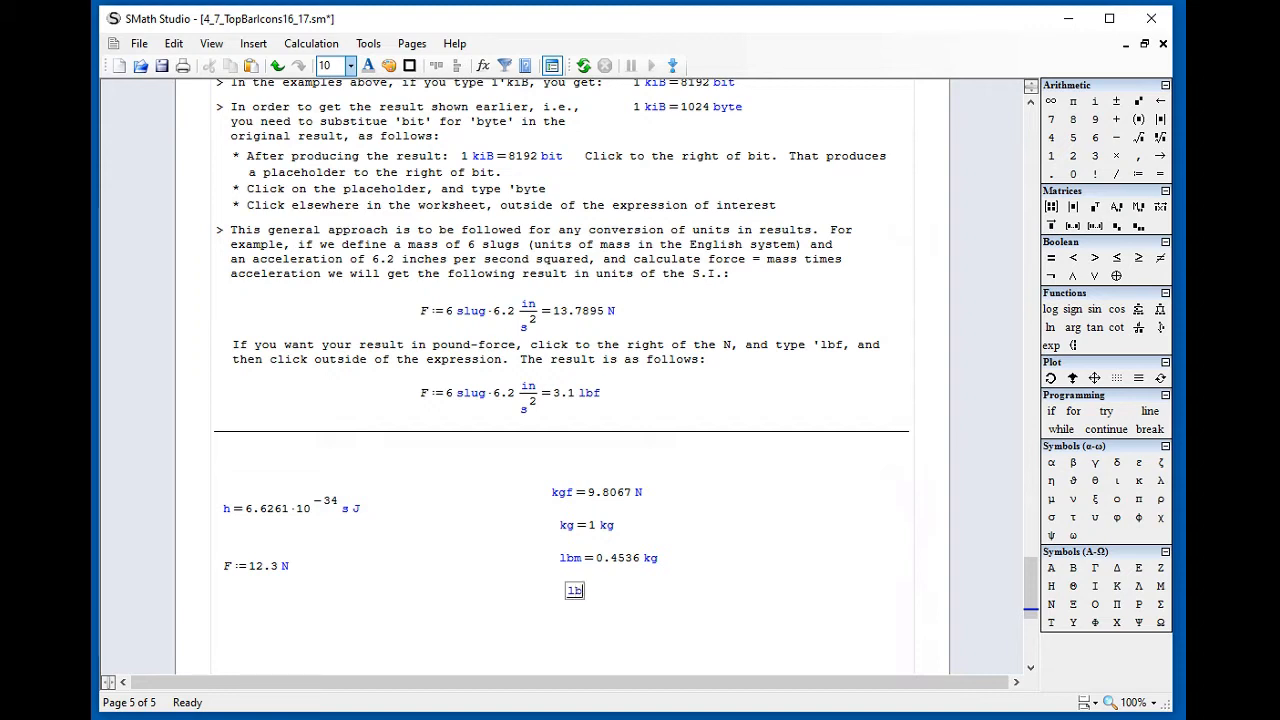
pyautogui.write('=0.4536 kg')
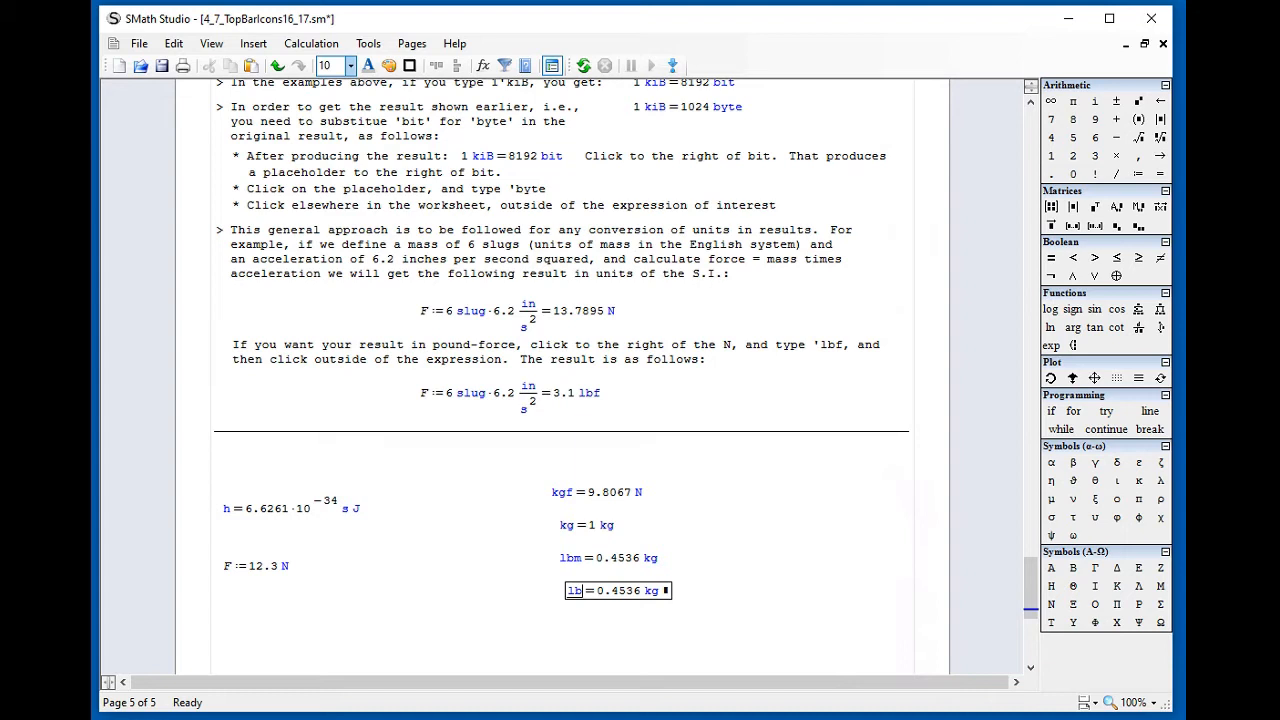
pyautogui.click(599, 618)
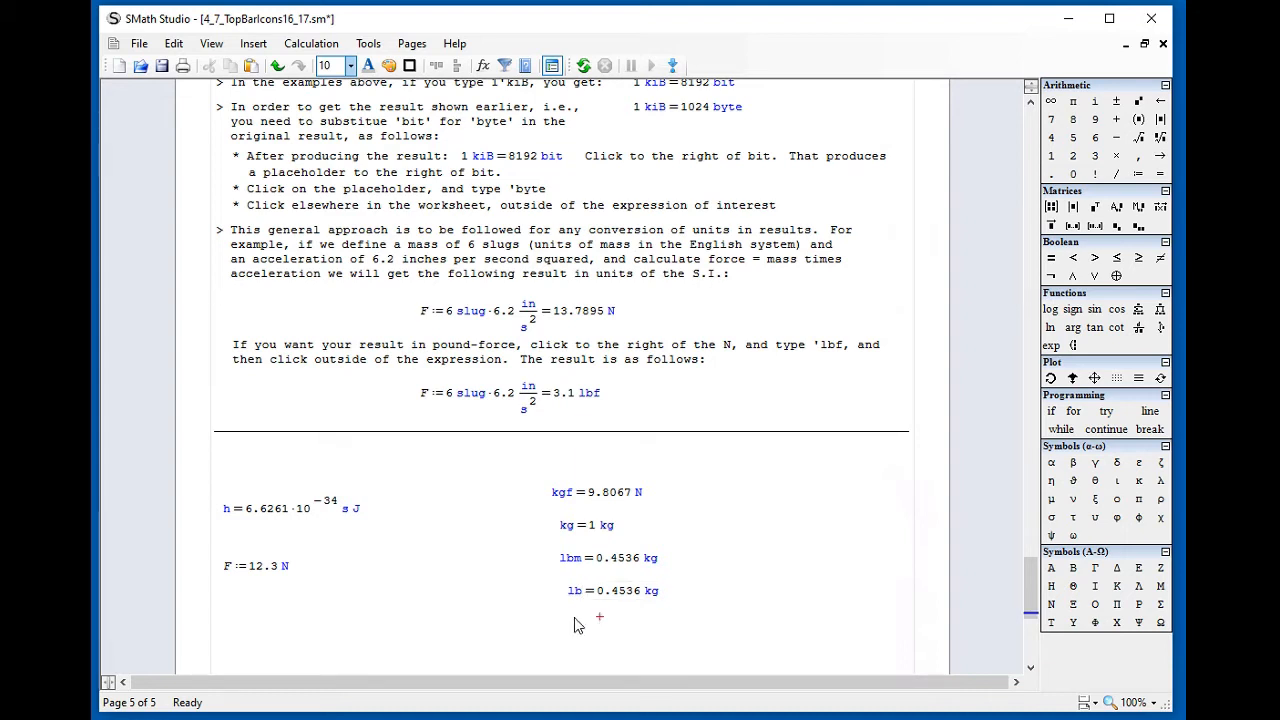
pyautogui.write("'")
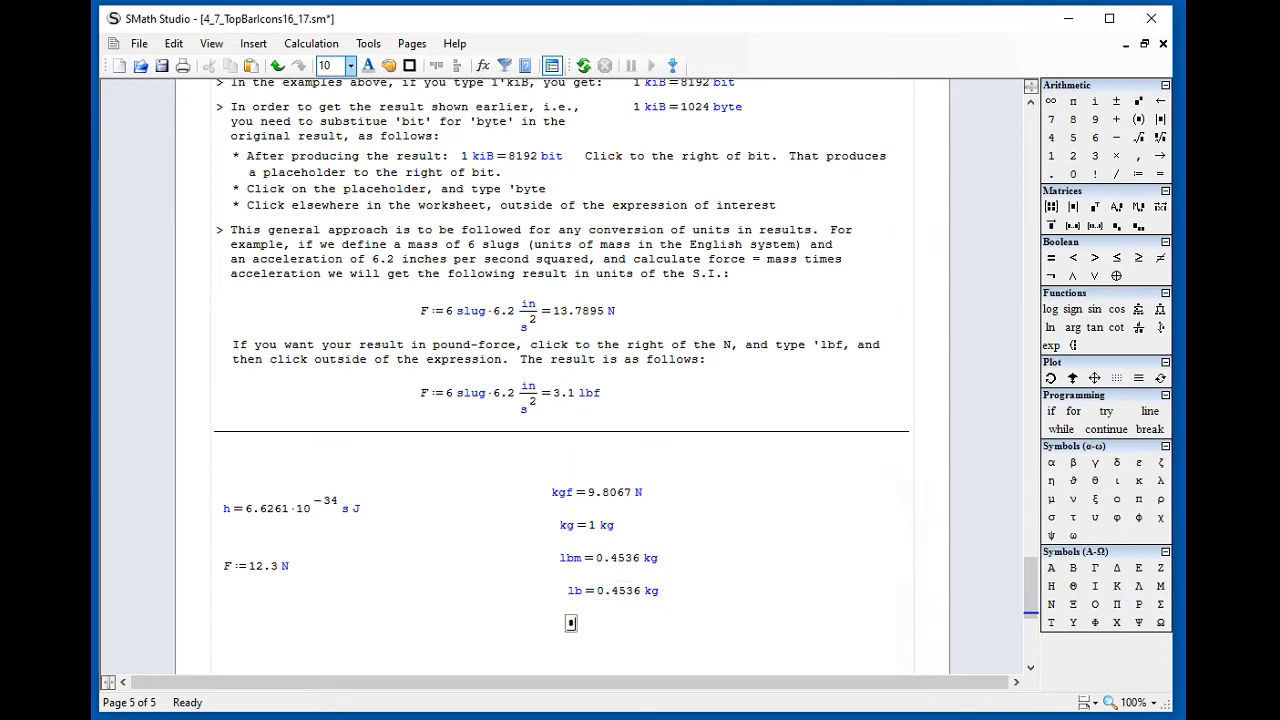
pyautogui.write('lb')
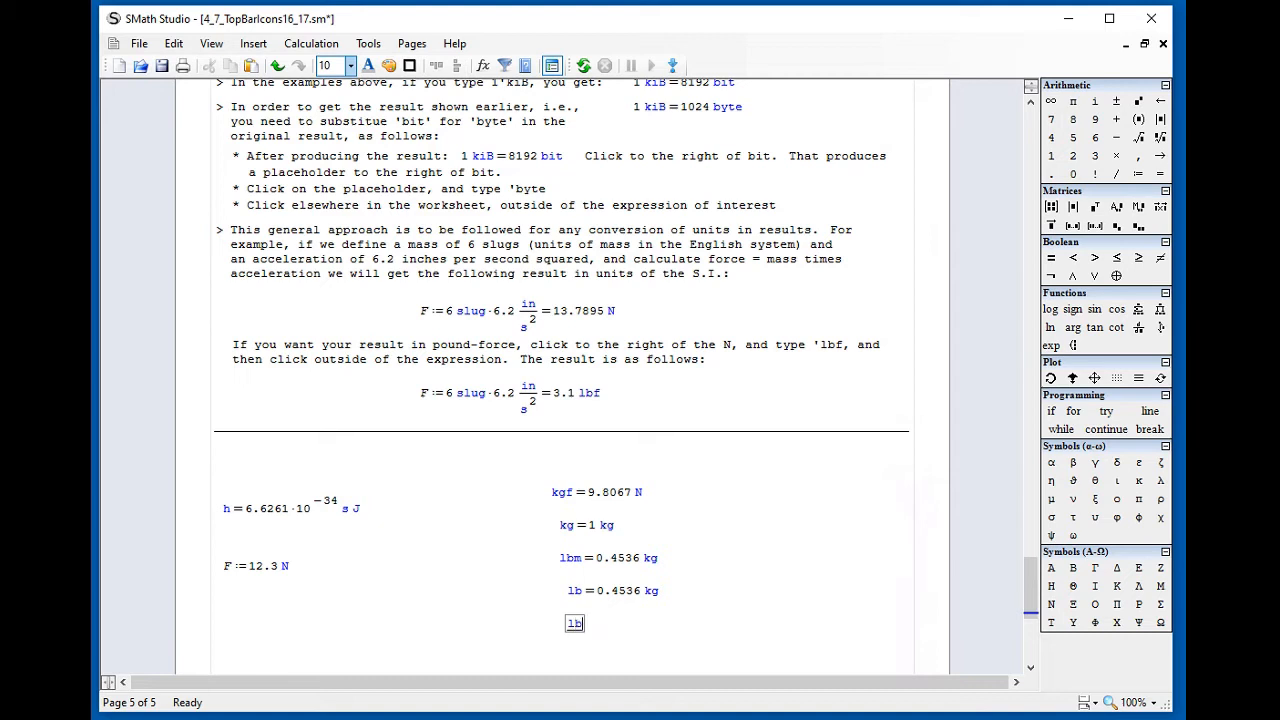
pyautogui.write('f=4.4482 N')
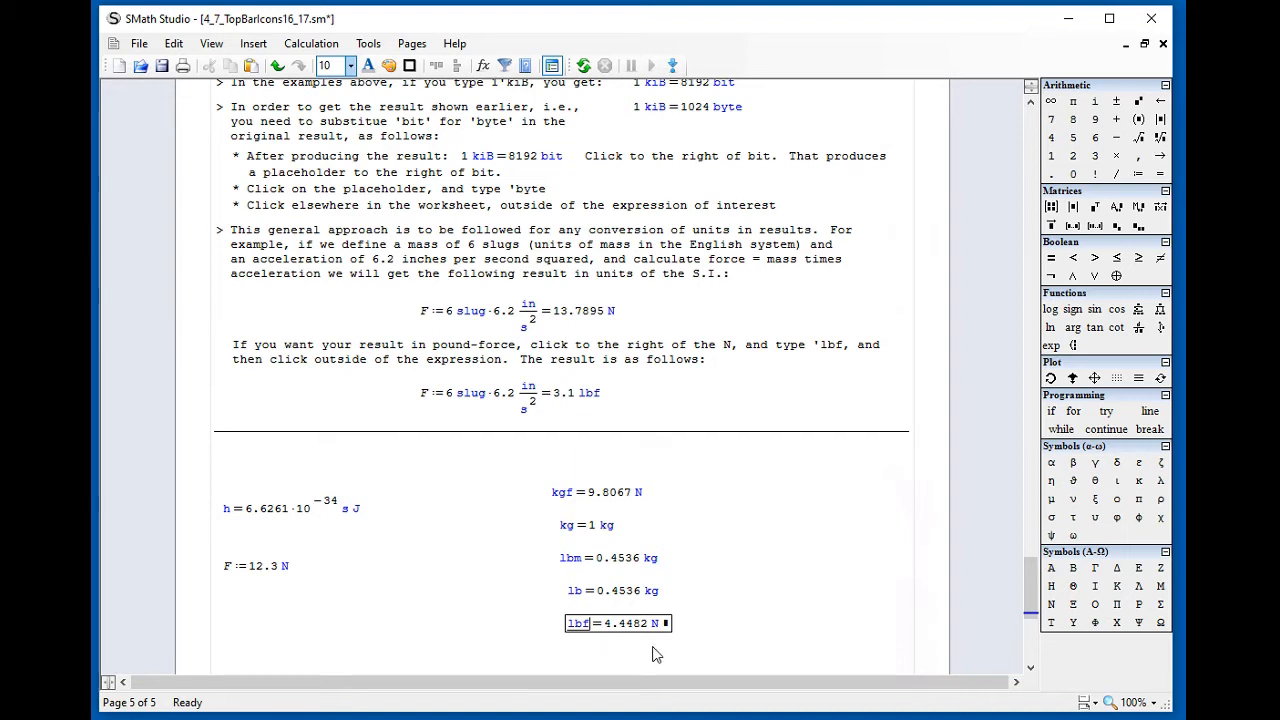
pyautogui.click(680, 648)
pyautogui.moveTo(683, 642); pyautogui.dragTo(655, 636)
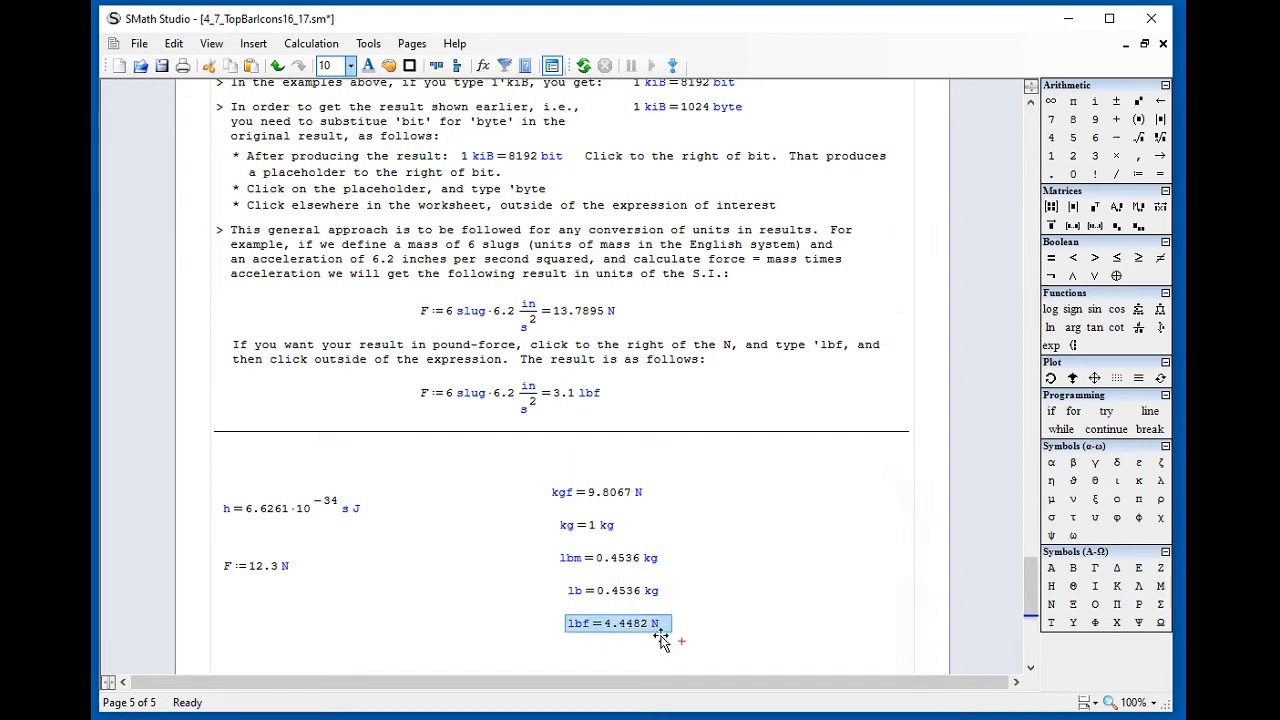
pyautogui.click(689, 633)
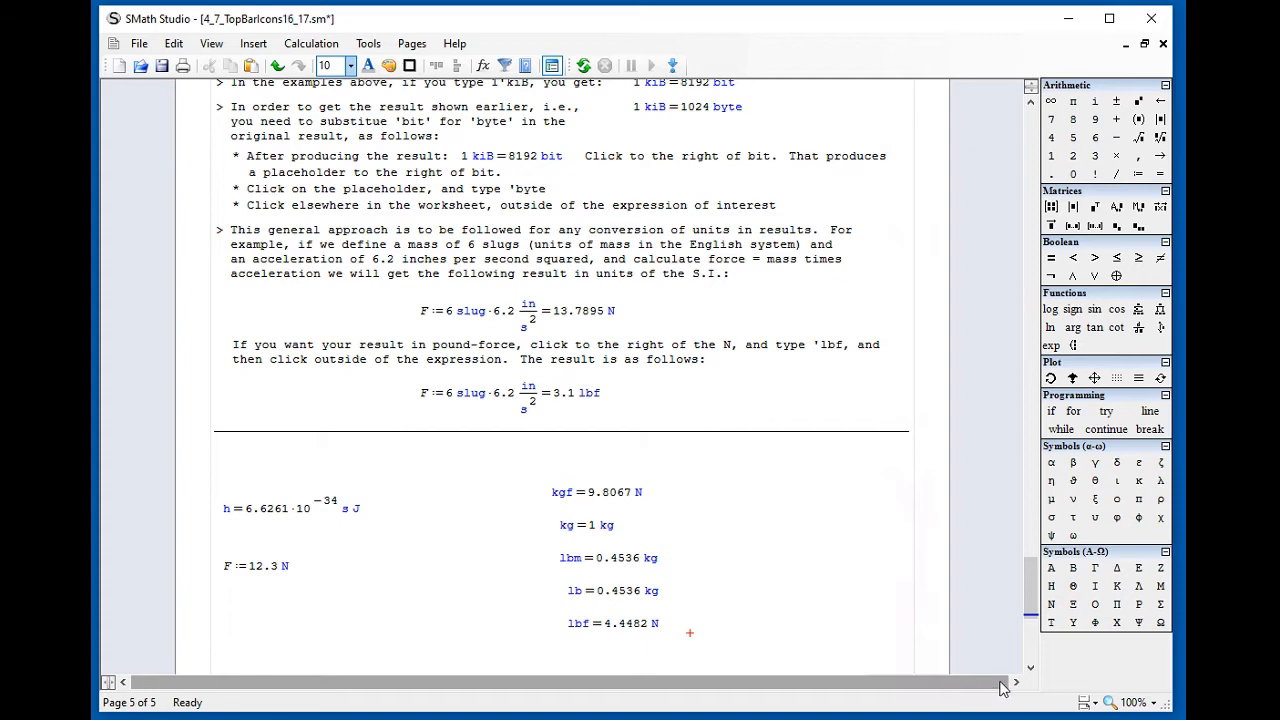
# - Define the mass m as 8.9 slug in the blank area below the 12.3 N force definition
pyautogui.click(1032, 670)
pyautogui.click(1036, 670)
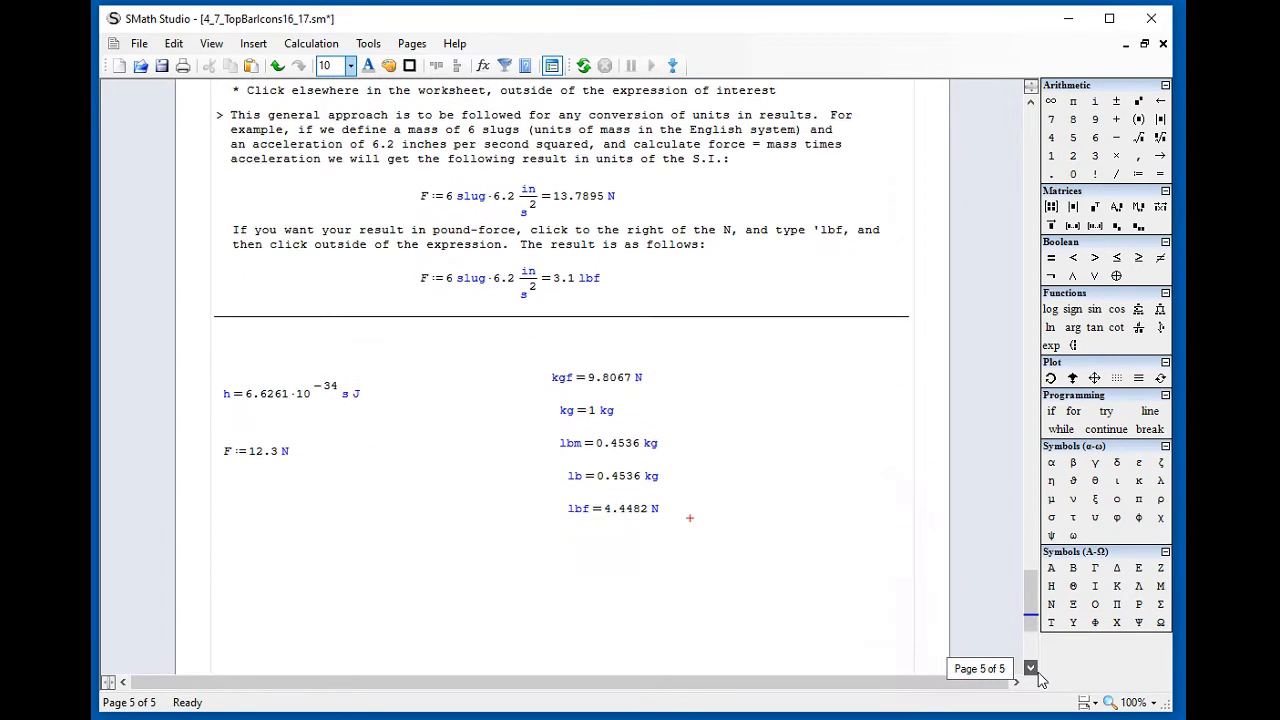
pyautogui.click(1036, 670)
pyautogui.click(235, 553)
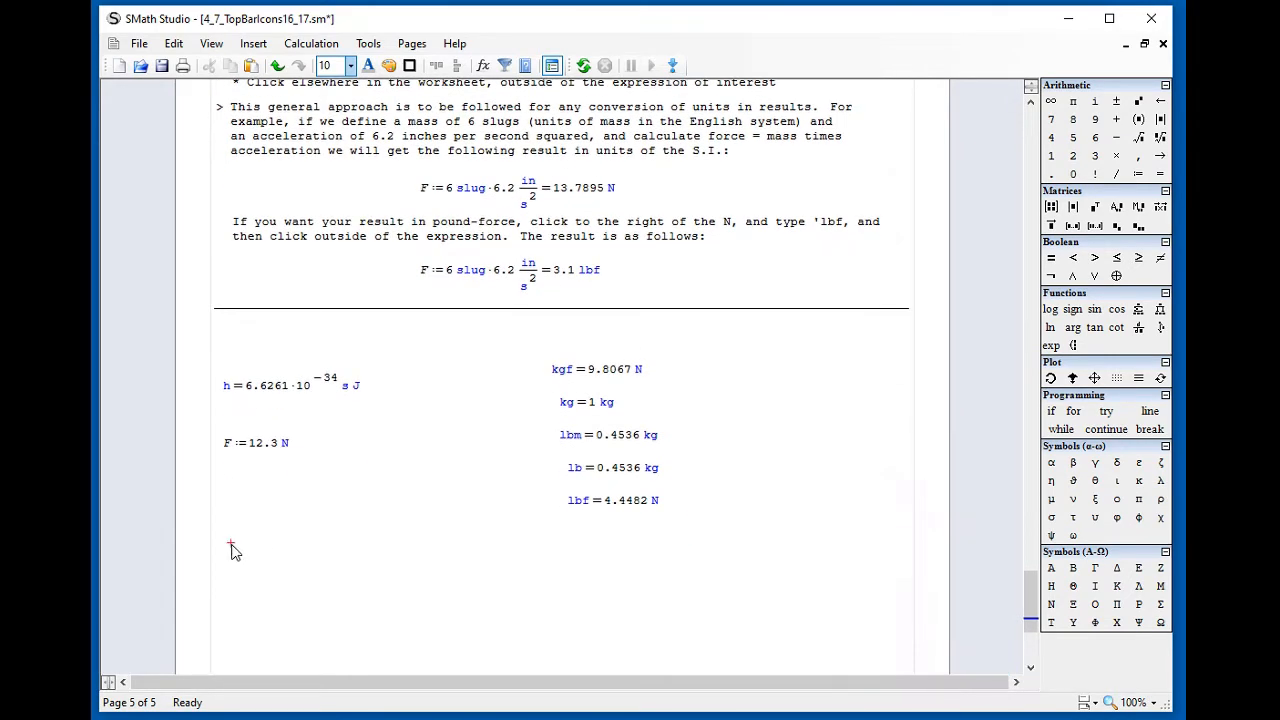
pyautogui.write('m:=')
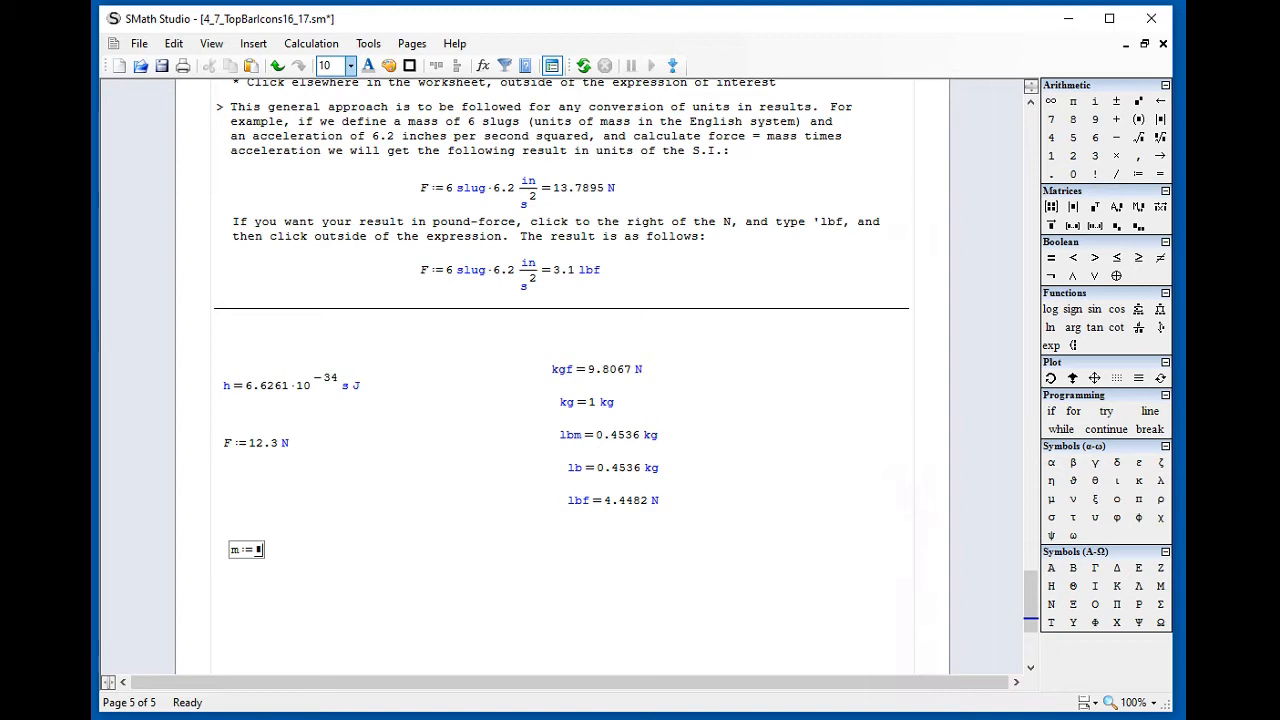
pyautogui.write("8.9'slug")
pyautogui.press('Return')
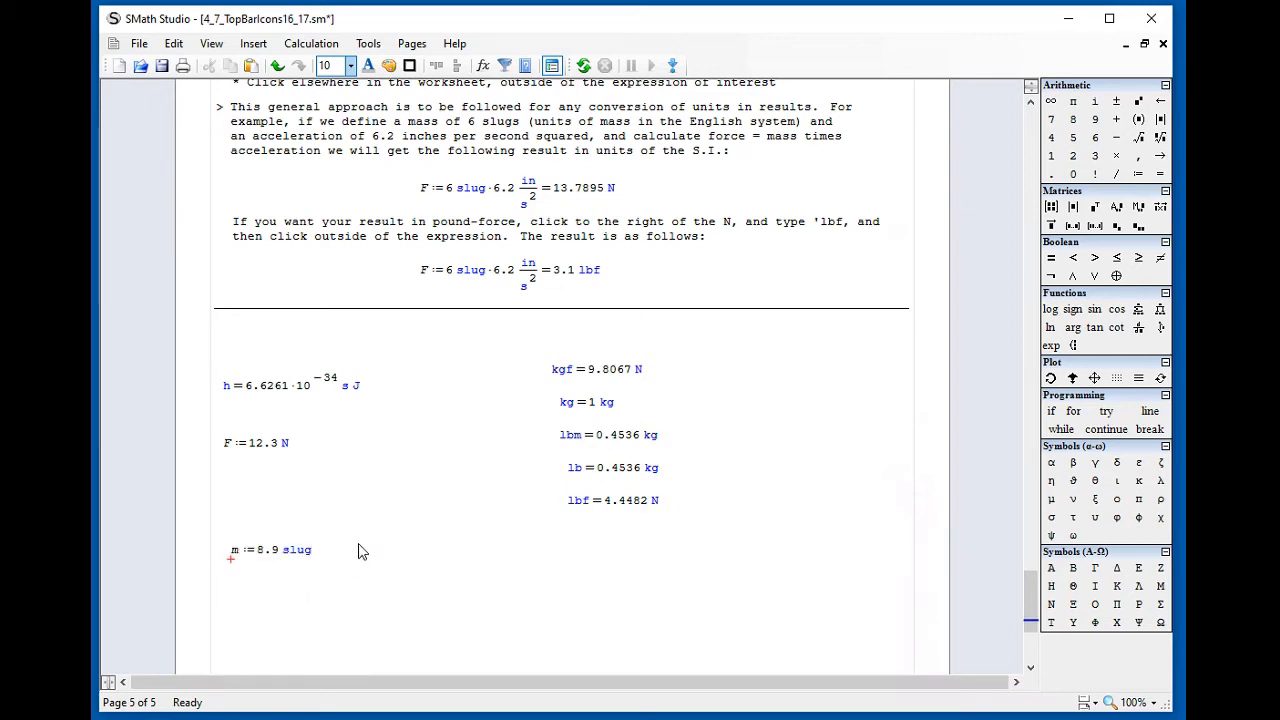
# - Define the acceleration a as 2.3 in/s^2 beside the mass definition
pyautogui.write('a:=2.3 ')
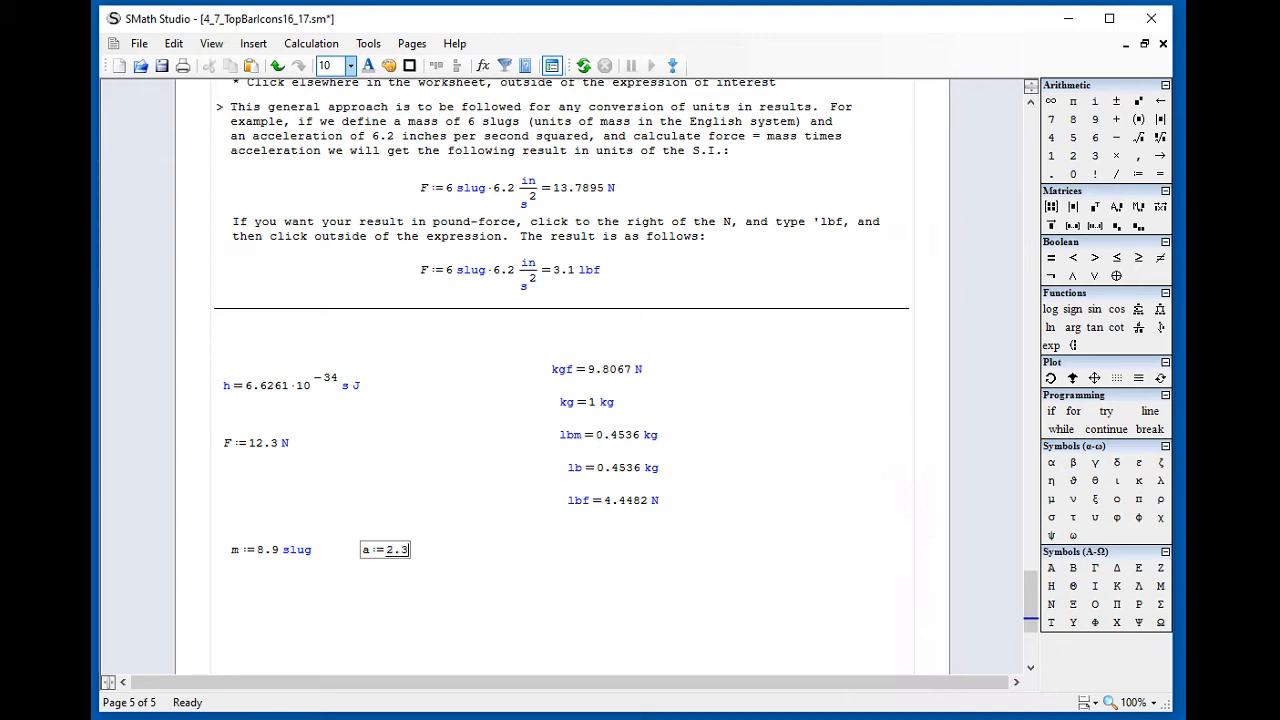
pyautogui.write('in/s^2')
pyautogui.click(362, 583)
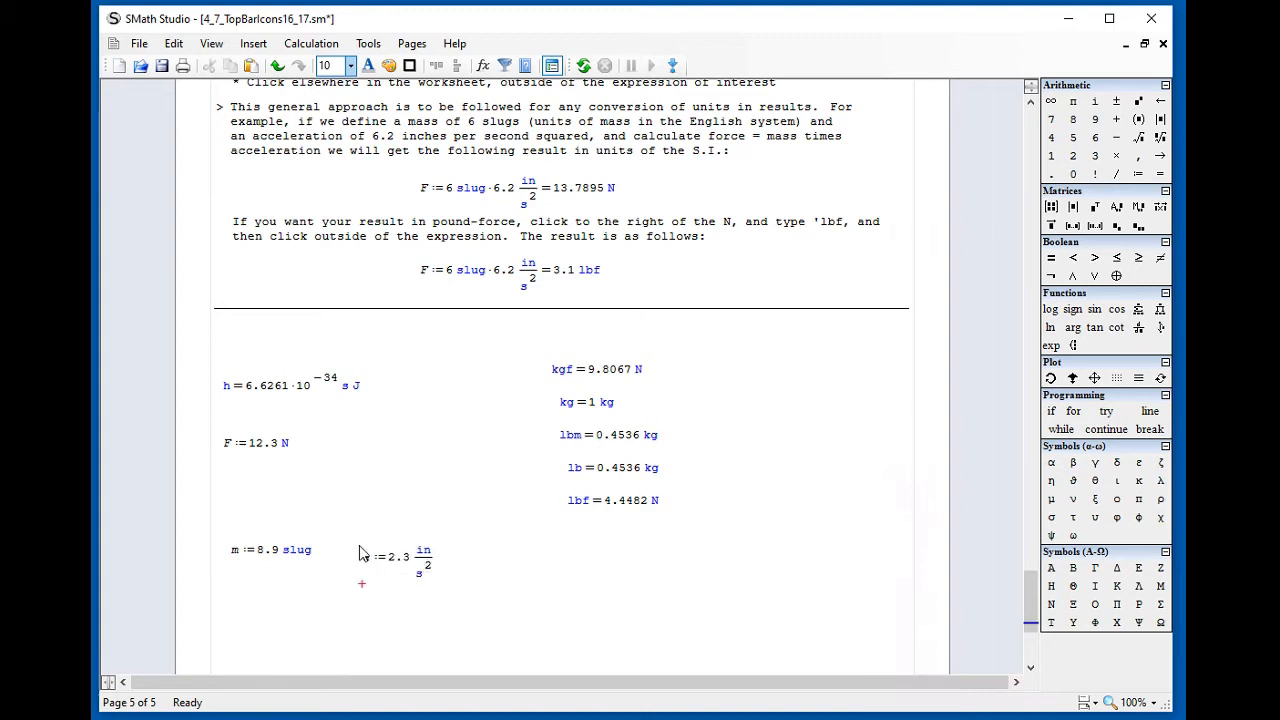
# - Define the force F as m·a below the mass and acceleration definitions, and evaluate it in the same expression
pyautogui.click(260, 620)
pyautogui.write('F')
pyautogui.write(':')
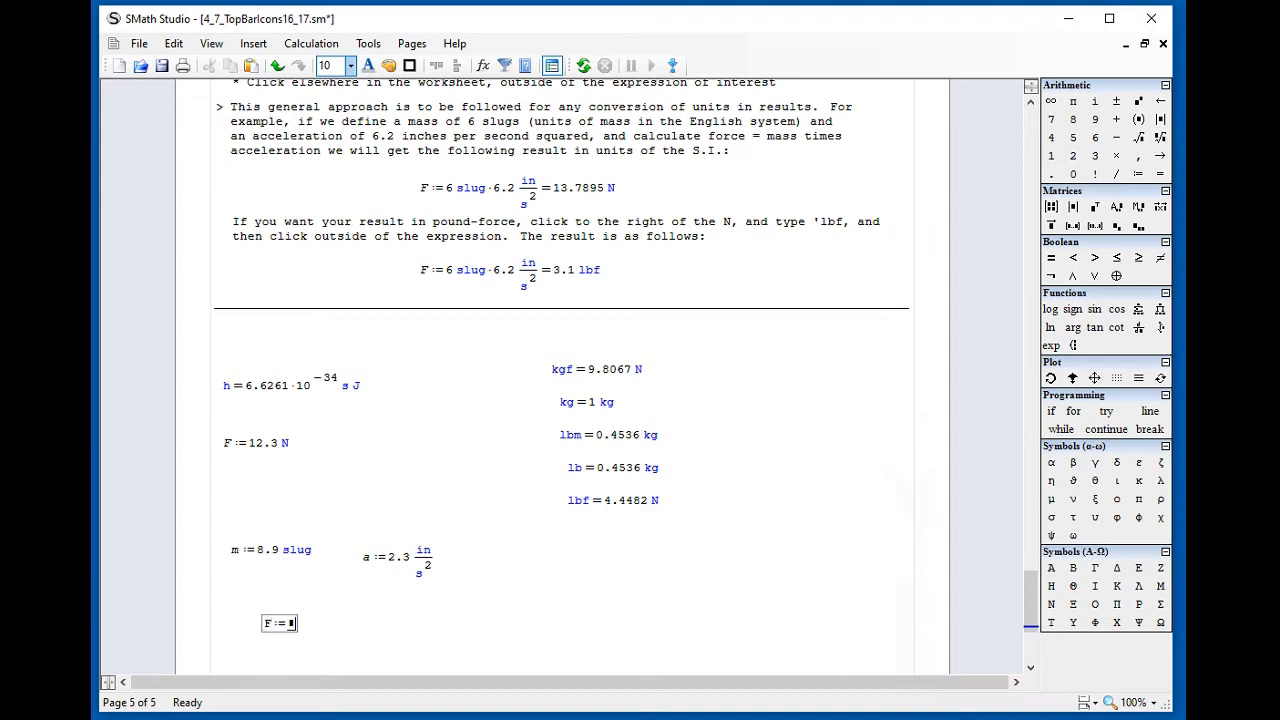
pyautogui.write('m')
pyautogui.write('m')
pyautogui.write('m*')
pyautogui.write('a=')
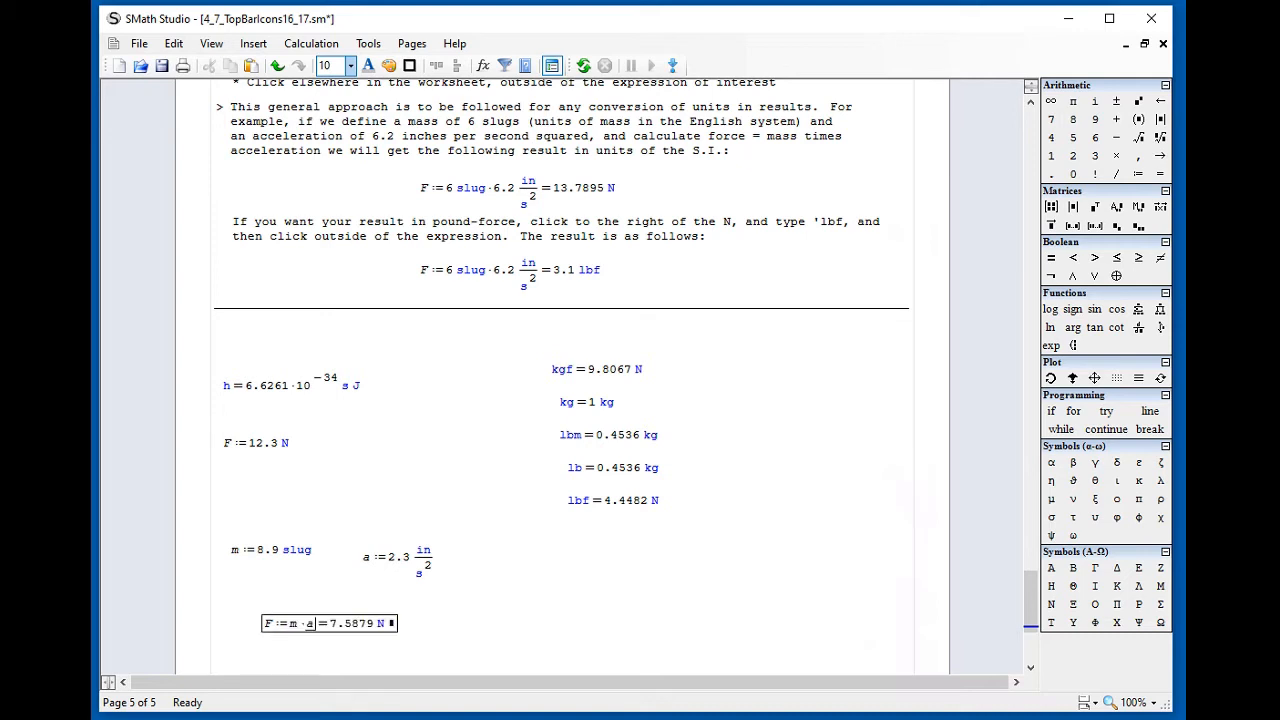
pyautogui.click(509, 575)
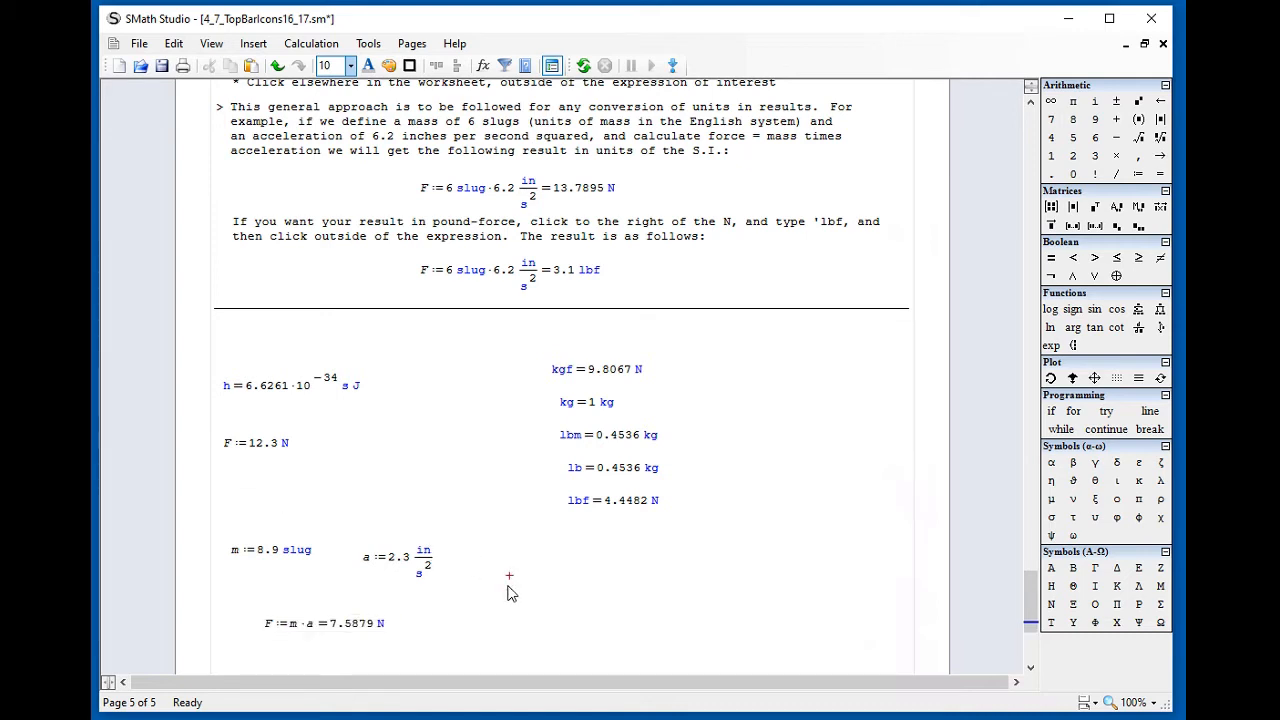
# - Convert the result of F := m·a to lbf and move the expression up, closer to the mass definition
pyautogui.click(398, 630)
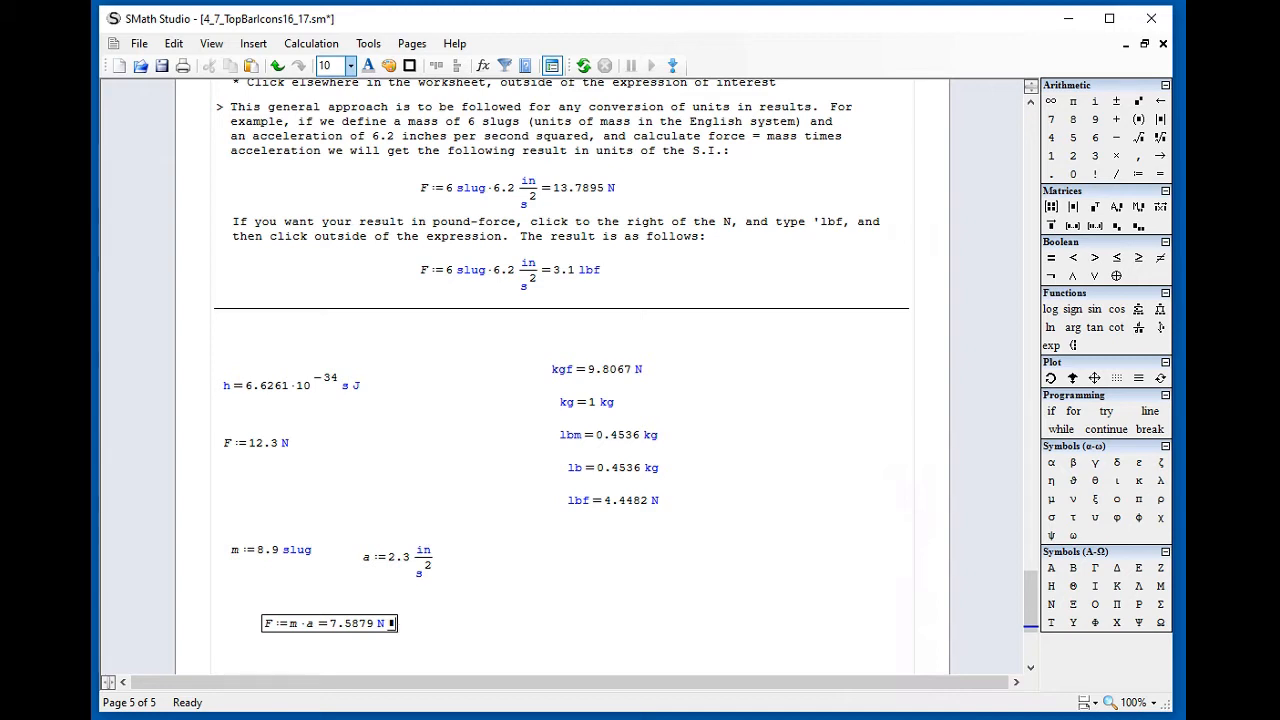
pyautogui.press('BackSpace')
pyautogui.write('lbf')
pyautogui.press('Return')
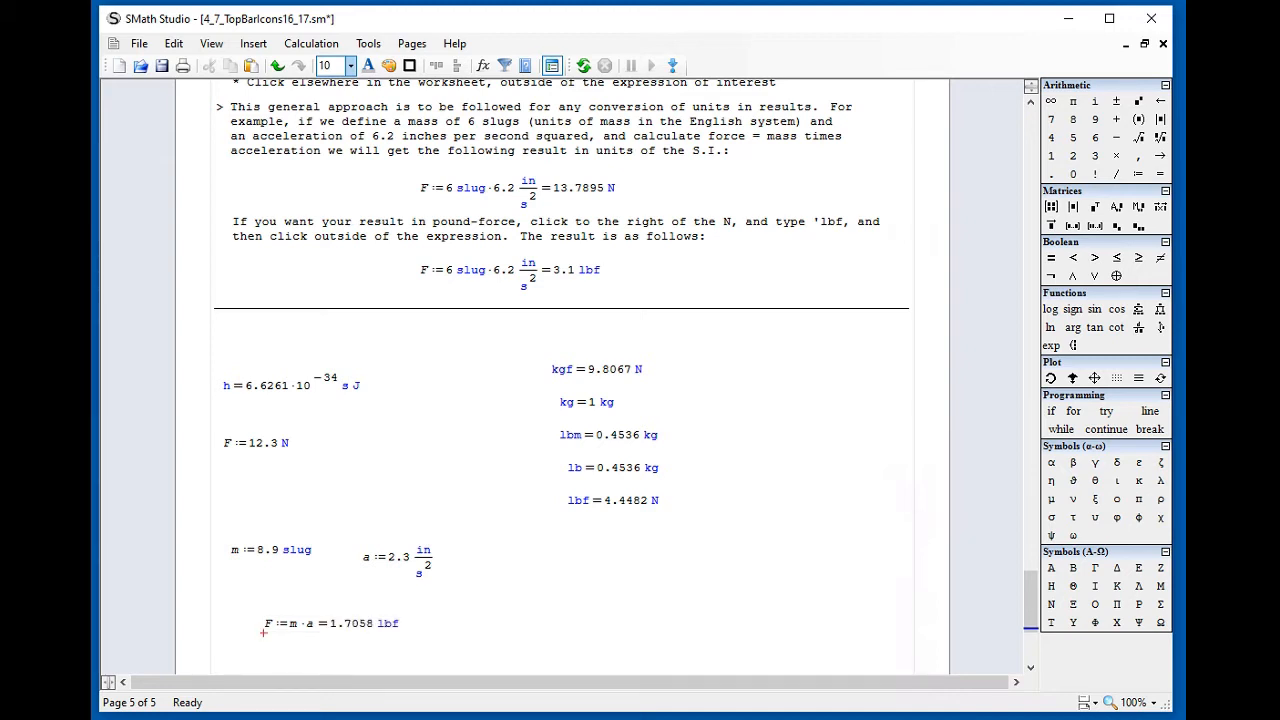
pyautogui.moveTo(374, 634); pyautogui.dragTo(376, 612)
pyautogui.click(460, 612)
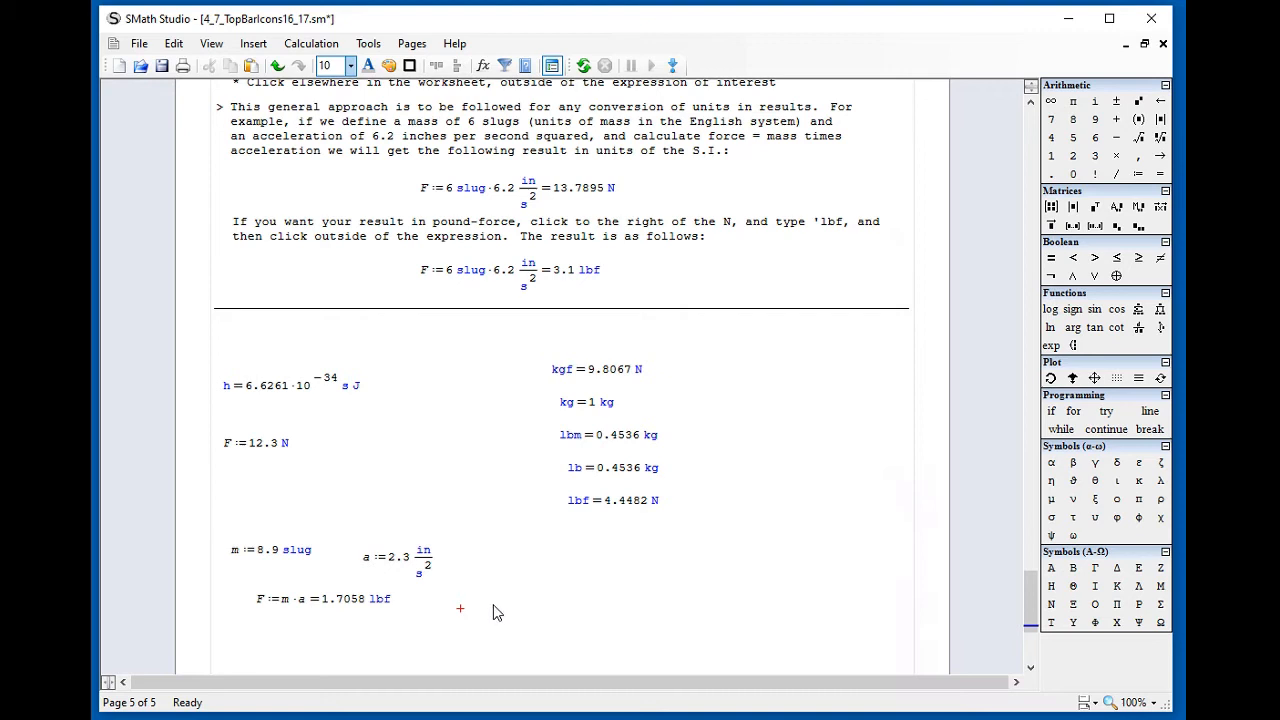
# - Evaluate F in the blank area beside and below the m·a expression, with its result converted to dyn
pyautogui.click(501, 623)
pyautogui.write('F=7.5879 N')
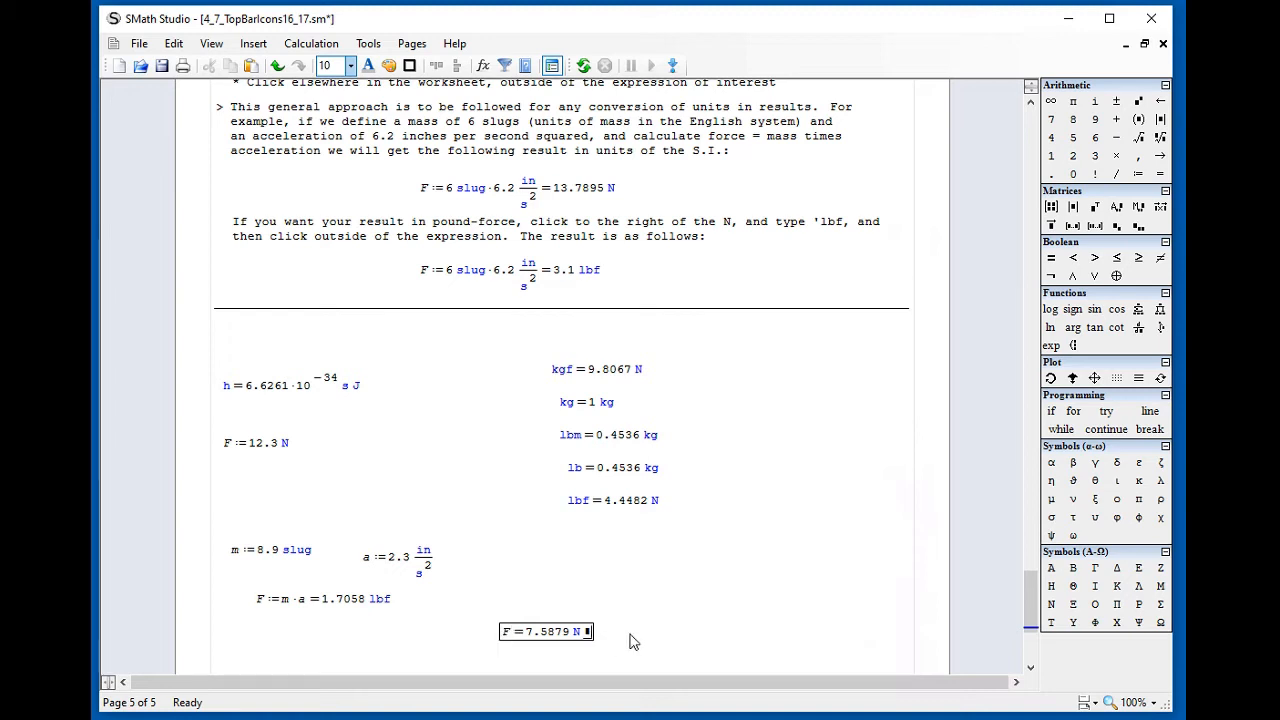
pyautogui.press('BackSpace')
pyautogui.write('dyn')
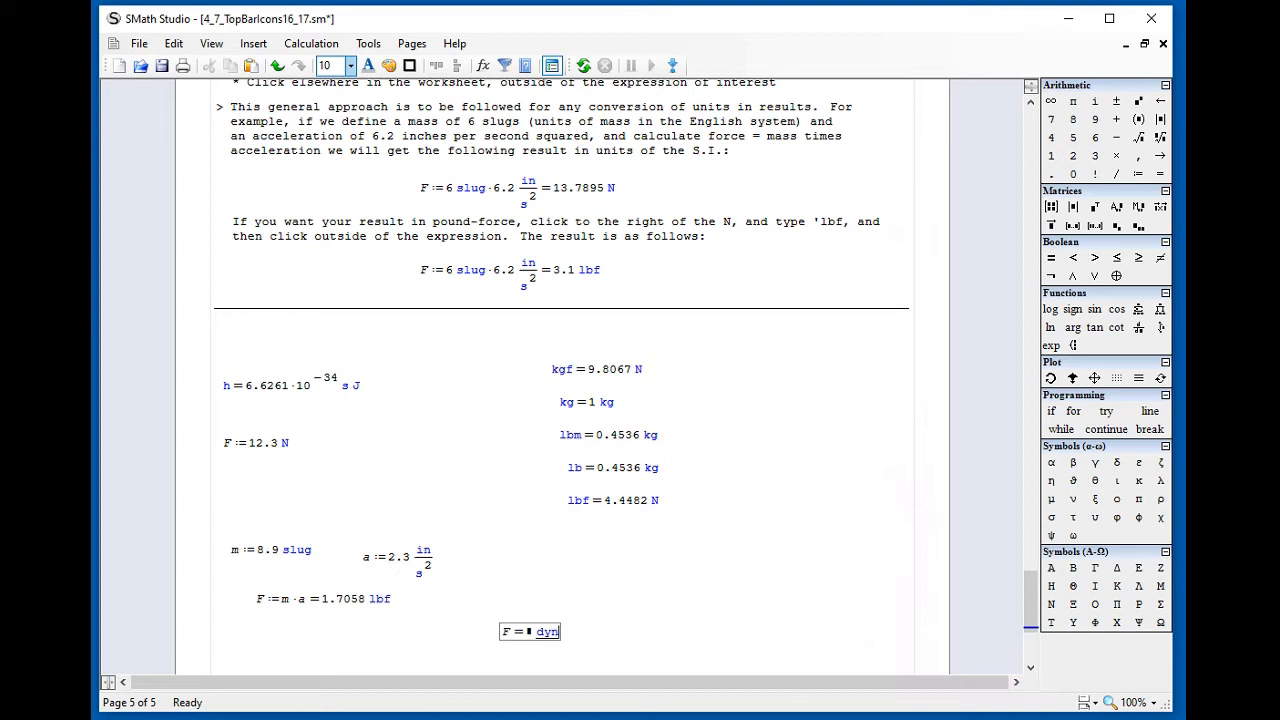
pyautogui.click(648, 645)
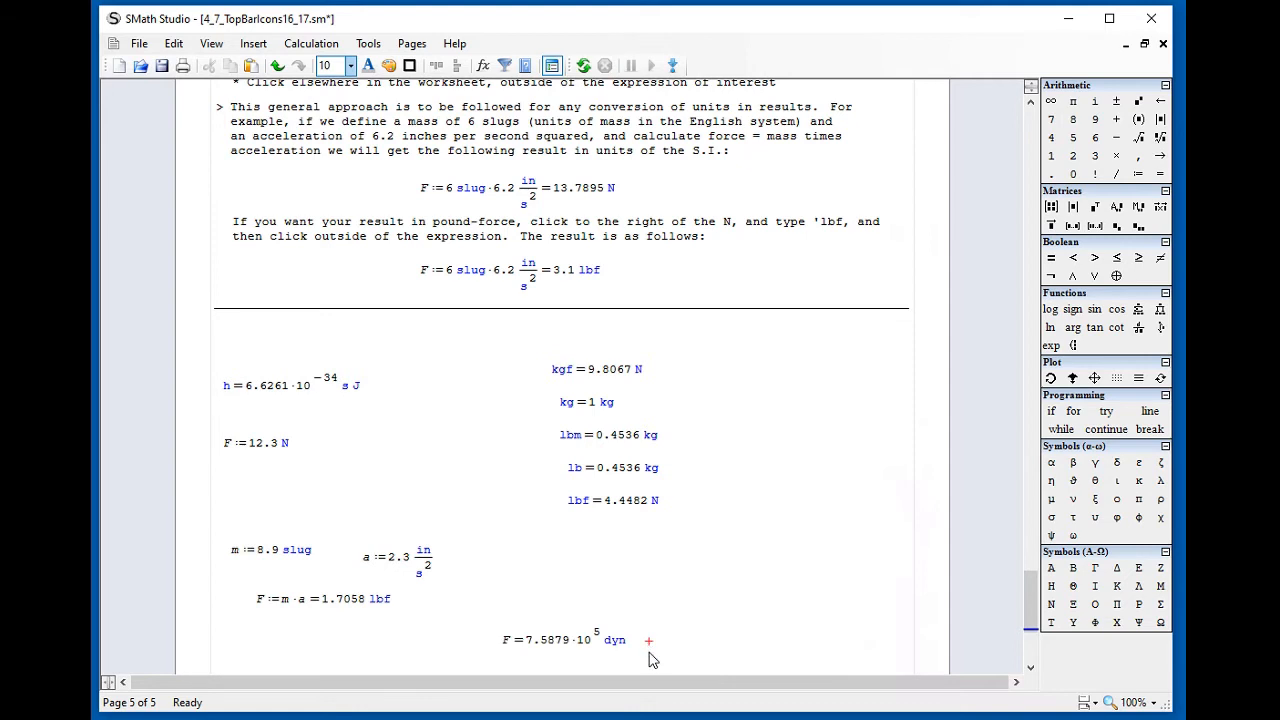
# - Evaluate F again in its default newton unit on the line directly above the dyn result
pyautogui.scroll(-1, 648, 660)
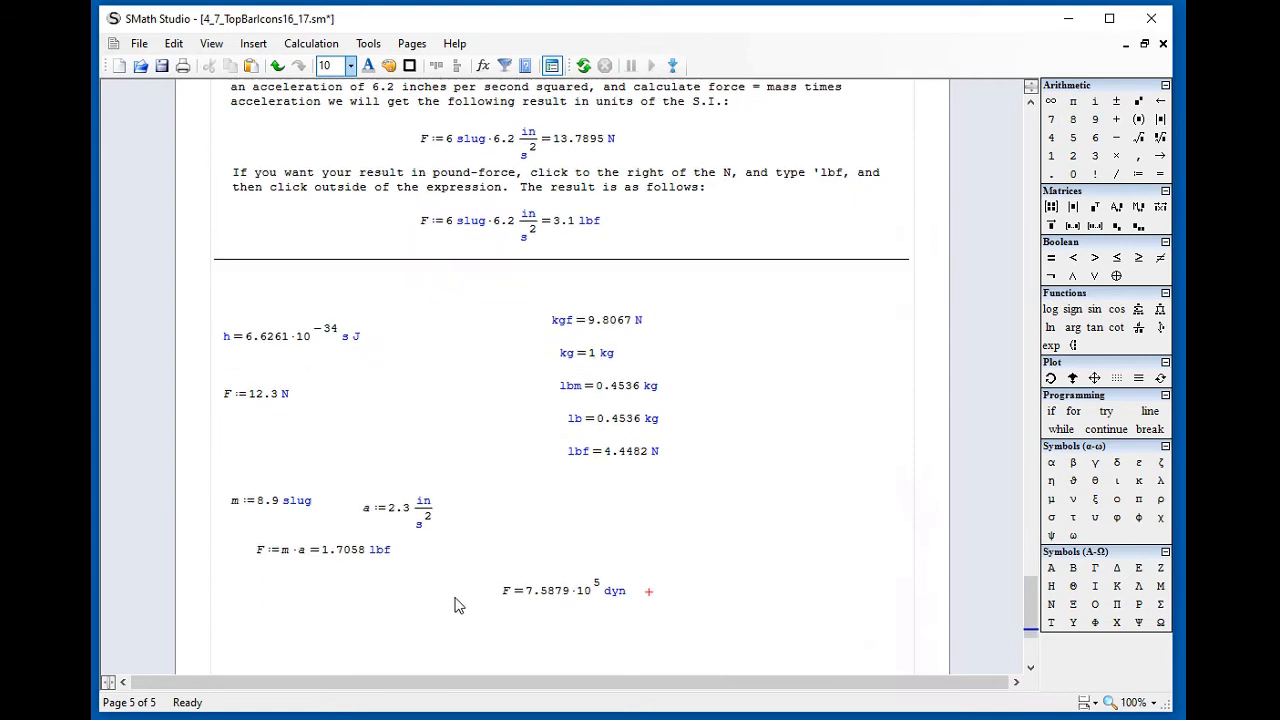
pyautogui.click(504, 566)
pyautogui.write('F=7.5879 N')
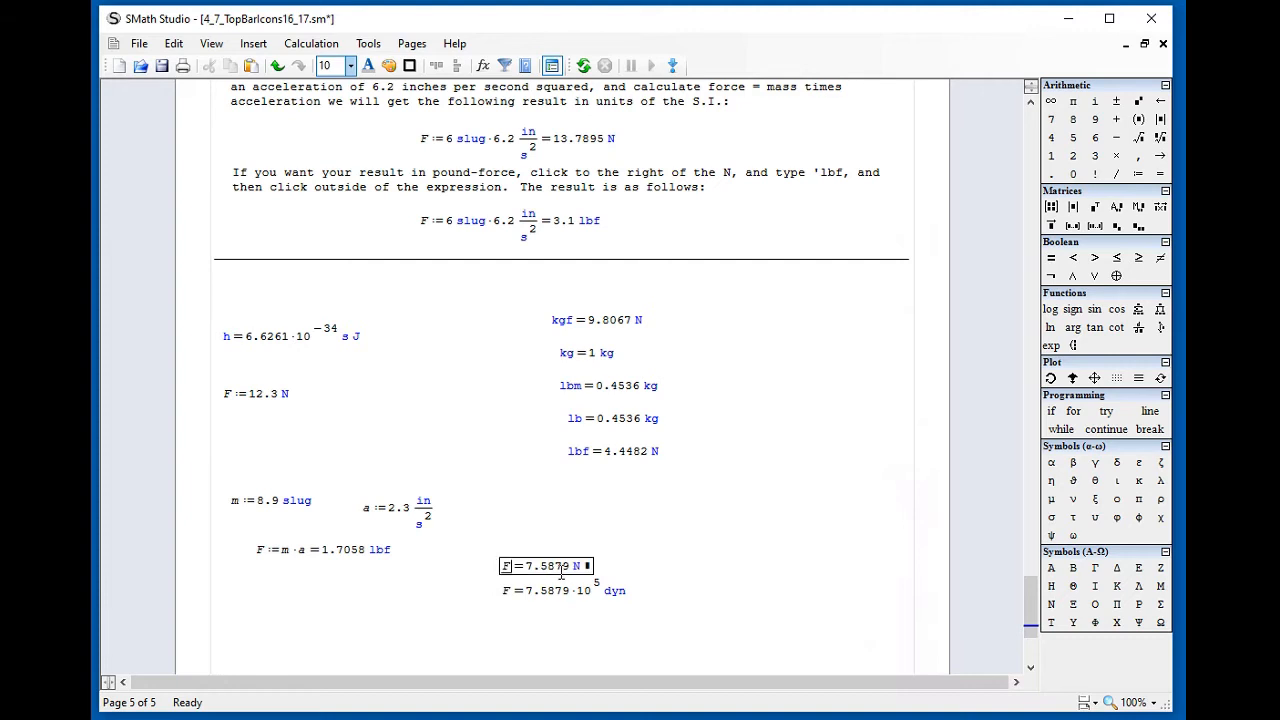
pyautogui.click(623, 566)
pyautogui.click(587, 566)
pyautogui.click(616, 600)
pyautogui.scroll(-1, 647, 620)
pyautogui.scroll(1, 647, 620)
pyautogui.scroll(1, 647, 620)
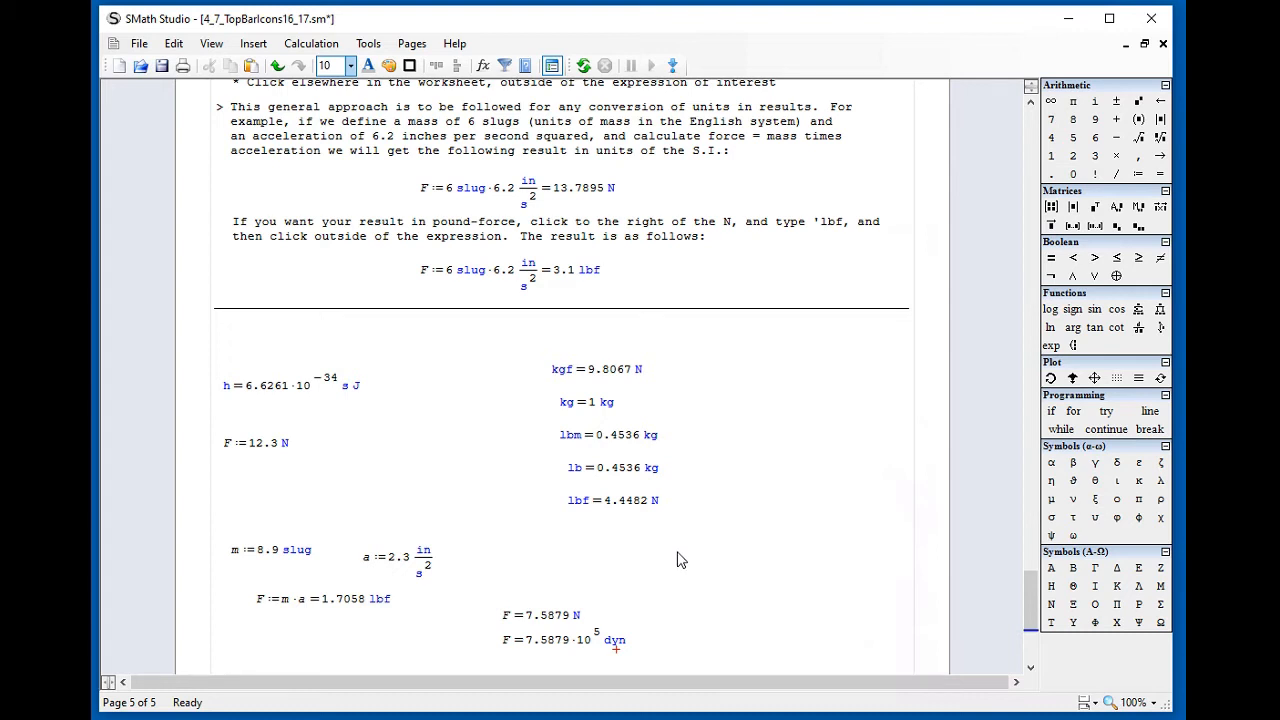
# - Convert the Planck constant result by entering N·m/s as its result unit
pyautogui.click(352, 390)
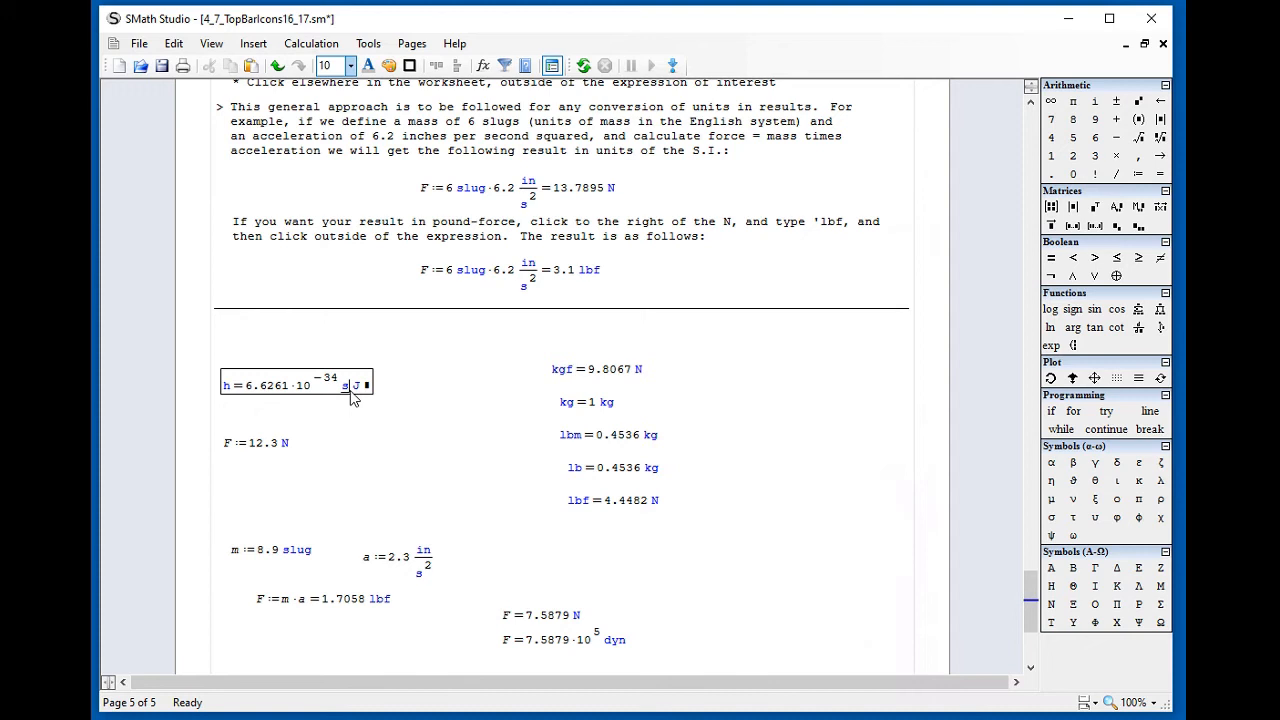
pyautogui.click(361, 388)
pyautogui.write('N')
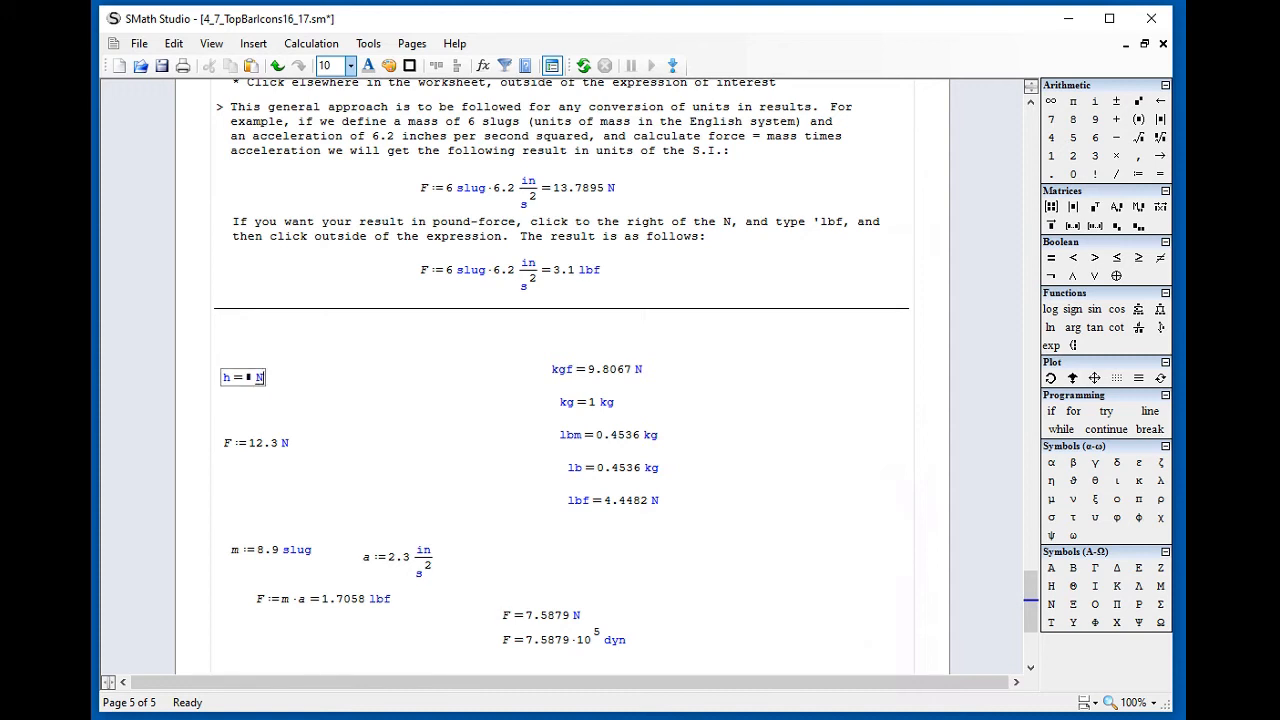
pyautogui.write('*')
pyautogui.write('m')
pyautogui.write('/▪')
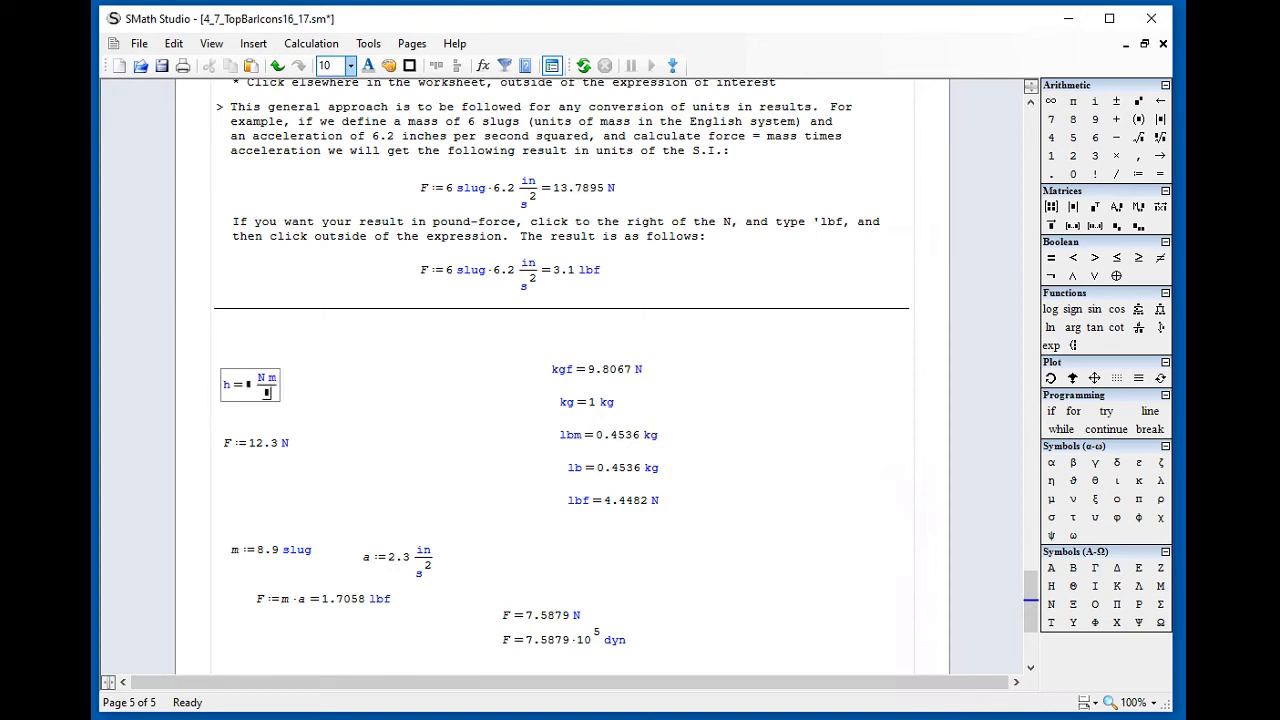
pyautogui.write('s')
pyautogui.press('Return')
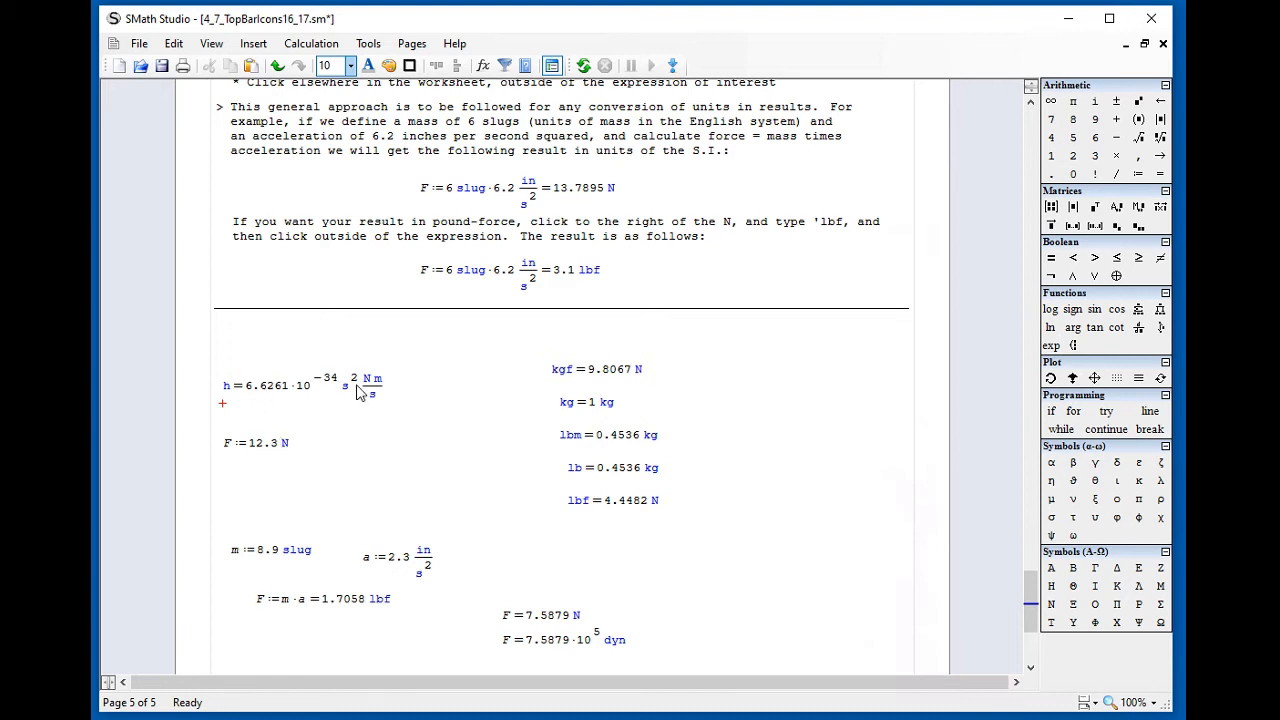
# - Remove the seconds denominator from the Planck constant's result unit, leaving N·m as the entered unit
pyautogui.click(384, 404)
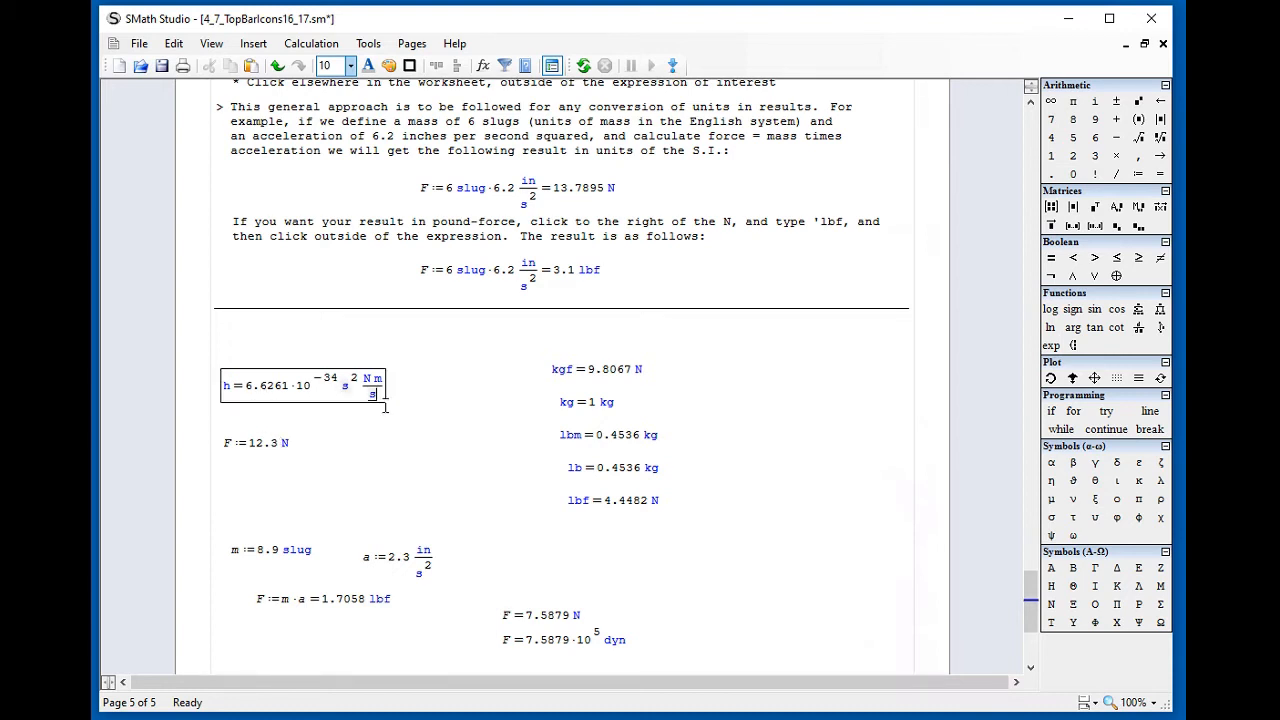
pyautogui.click(380, 400)
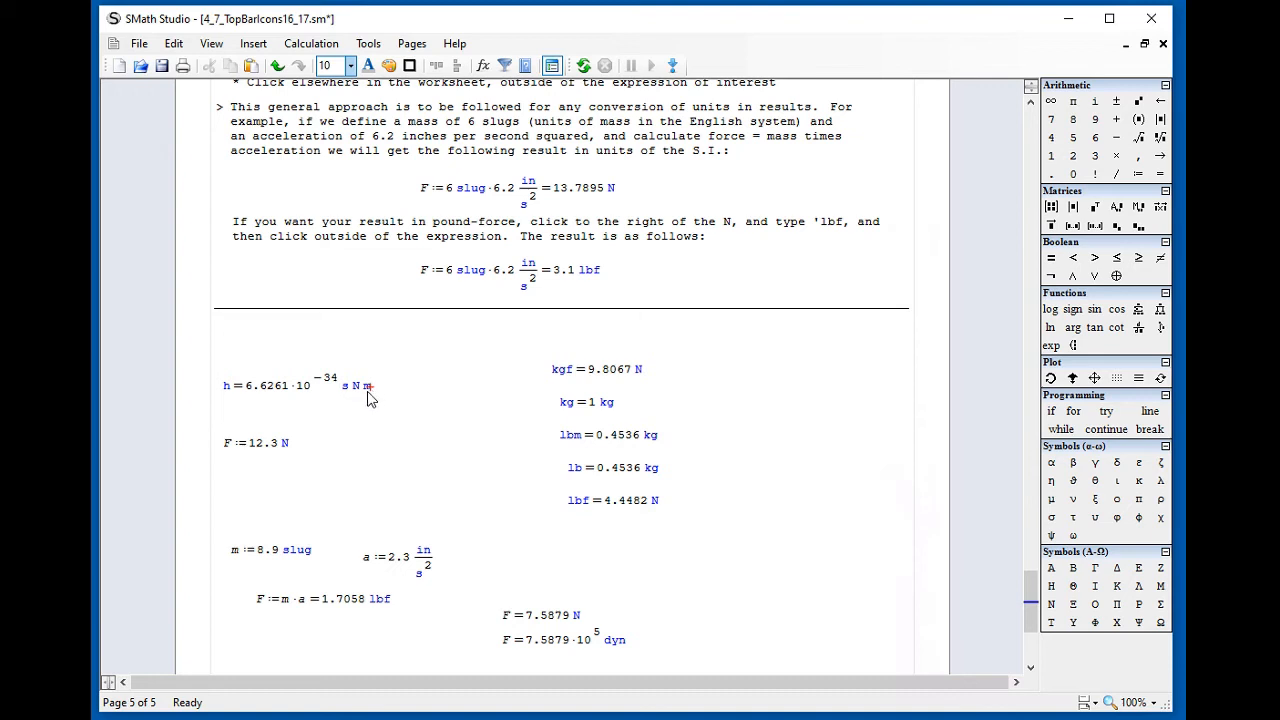
pyautogui.click(366, 392)
pyautogui.click(374, 414)
pyautogui.moveTo(370, 398); pyautogui.dragTo(371, 393)
pyautogui.click(376, 426)
# - Evaluate the information units bit and byte on separate lines in the blank area near the end of the last page
pyautogui.scroll(-2, 378, 431)
pyautogui.scroll(12, 377, 425)
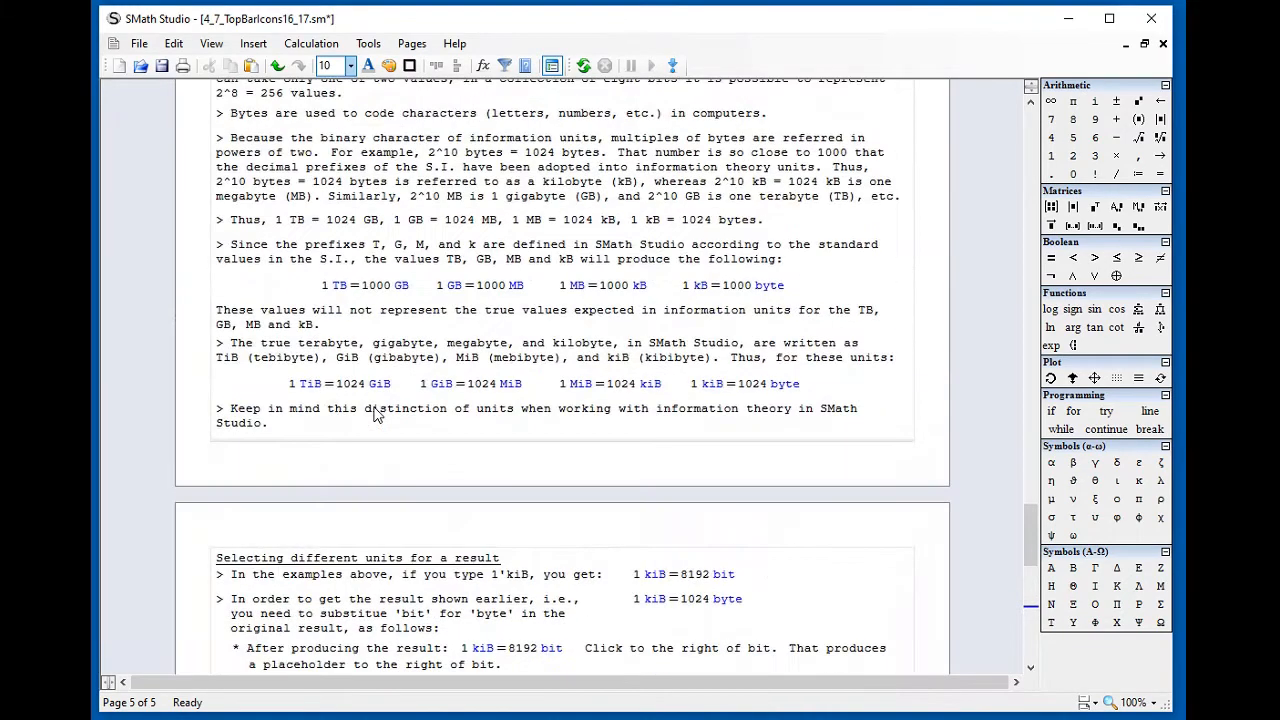
pyautogui.scroll(5, 376, 414)
pyautogui.scroll(2, 376, 412)
pyautogui.scroll(-4, 378, 413)
pyautogui.scroll(-15, 378, 413)
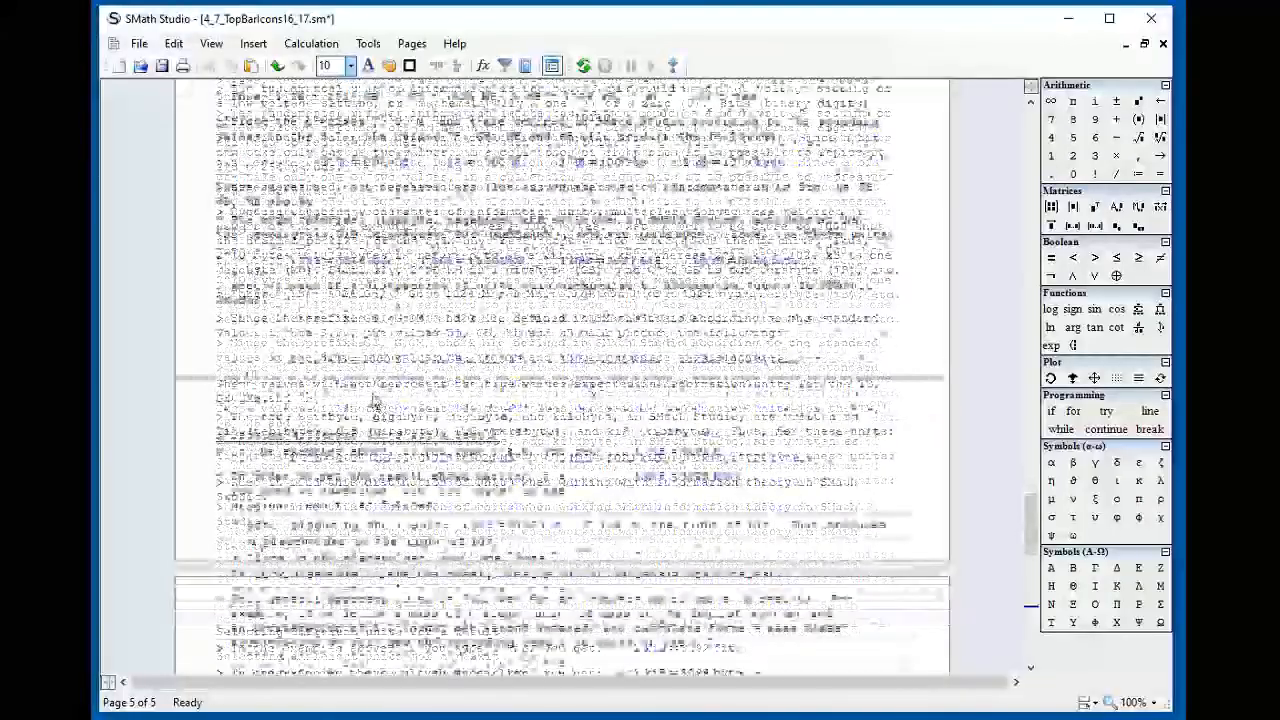
pyautogui.scroll(-3, 367, 395)
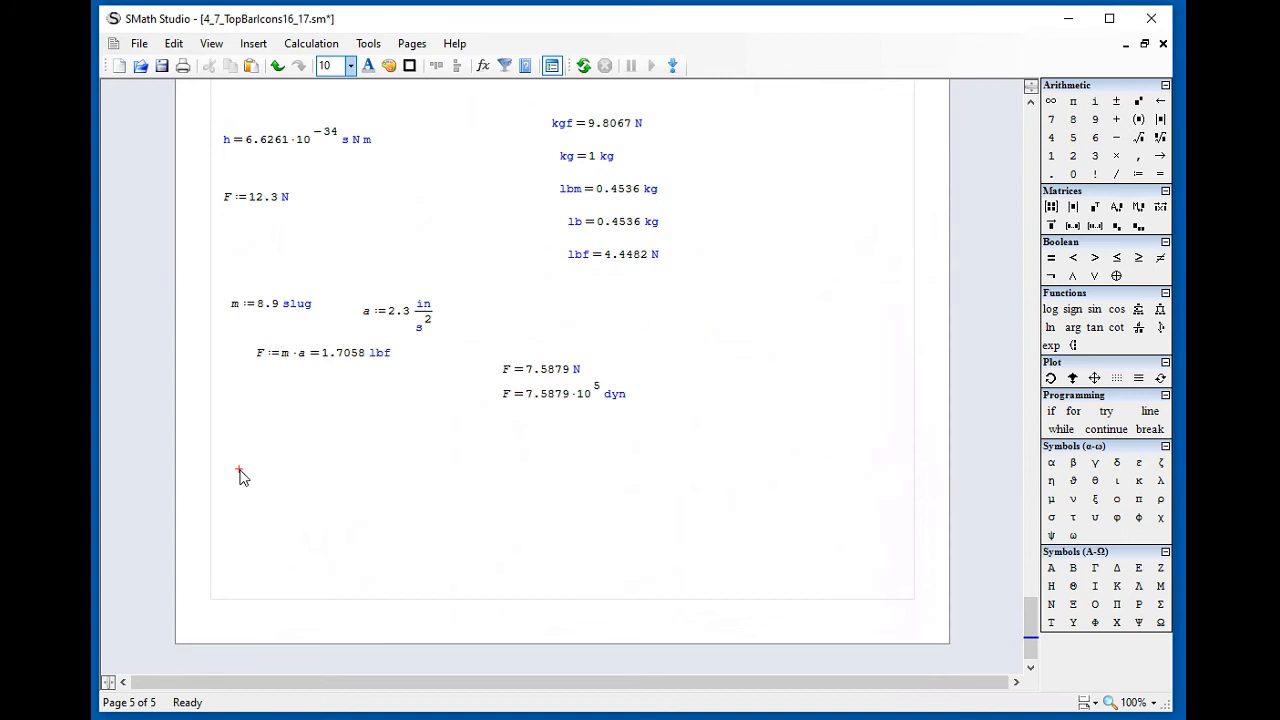
pyautogui.write('bit=1 bit')
pyautogui.click(239, 506)
pyautogui.write('byte=')
pyautogui.click(240, 535)
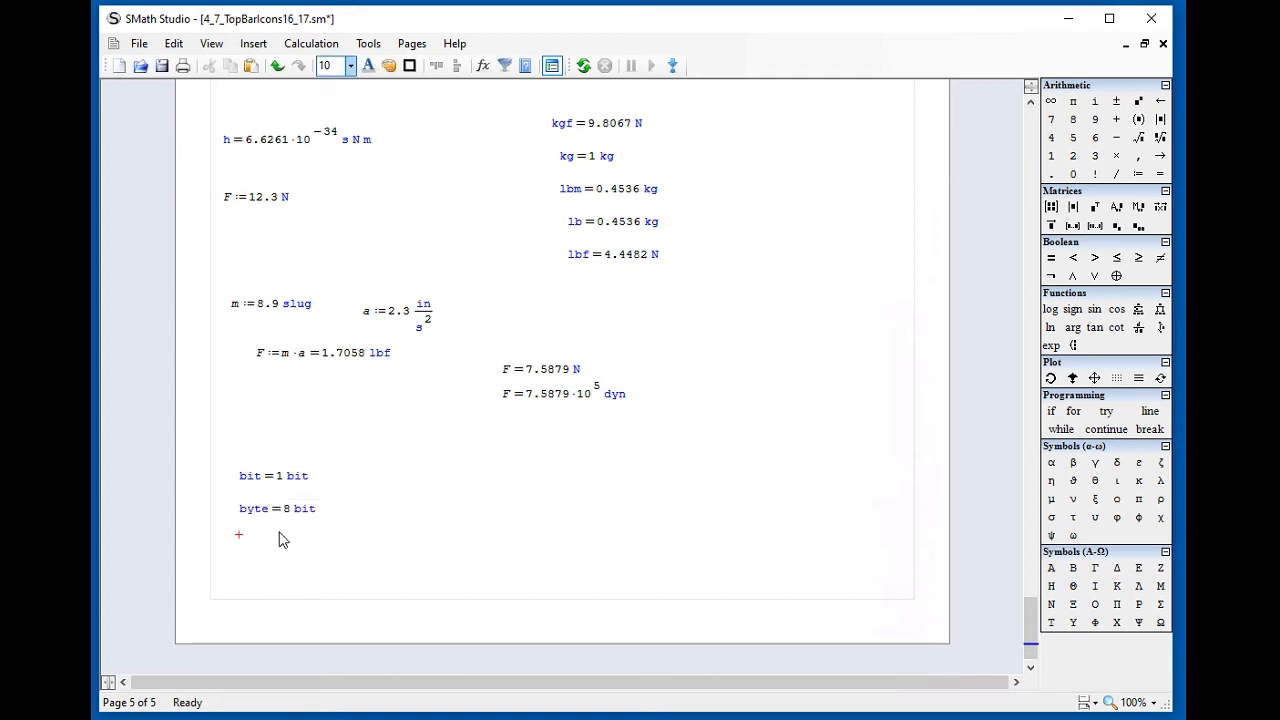
pyautogui.write('g')
pyautogui.press('BackSpace')
pyautogui.write('1*')
pyautogui.press('BackSpace')
pyautogui.press('BackSpace')
pyautogui.press('BackSpace')
# - Evaluate the kilobyte unit kB on the line below the byte expression
pyautogui.write('g')
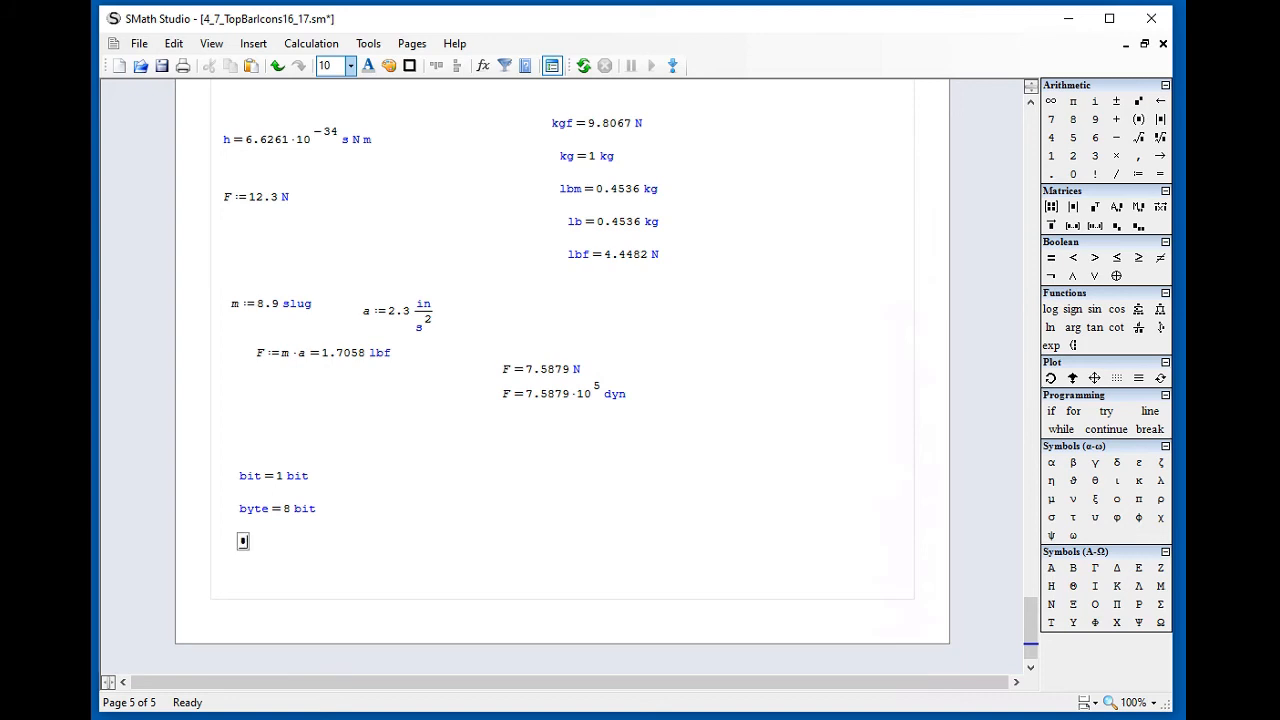
pyautogui.write('B')
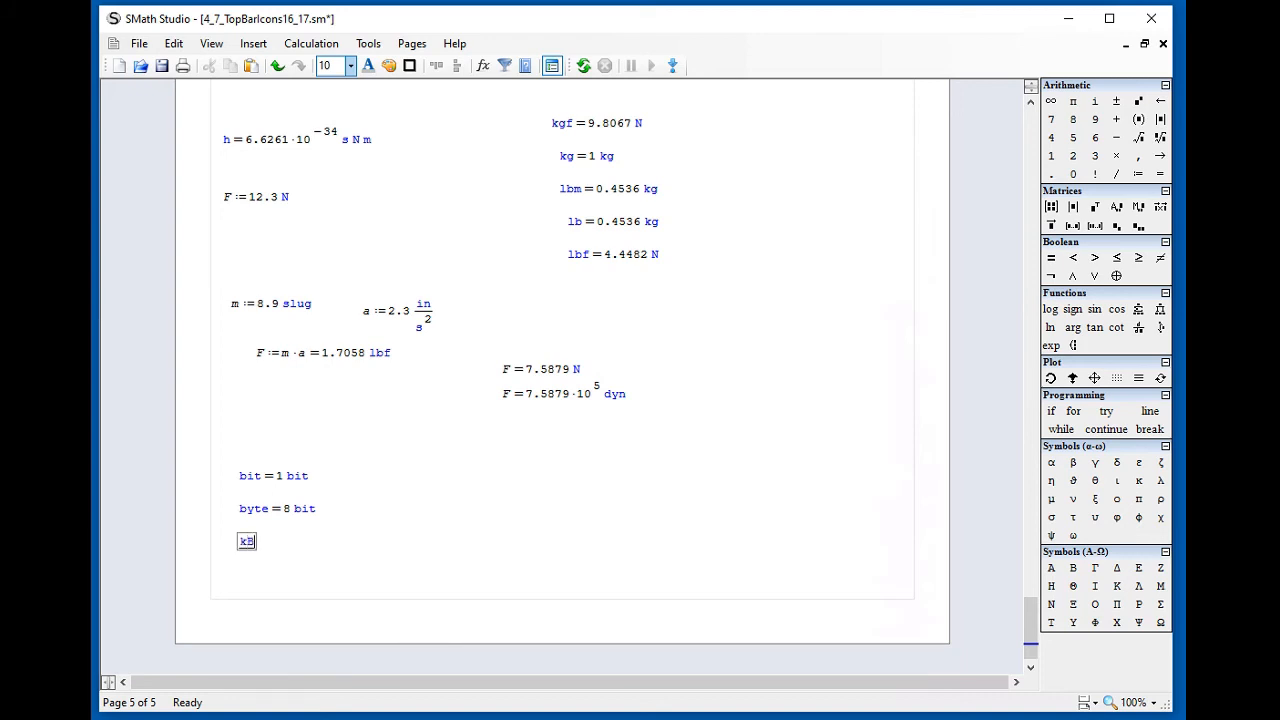
pyautogui.write('= 8000 bit')
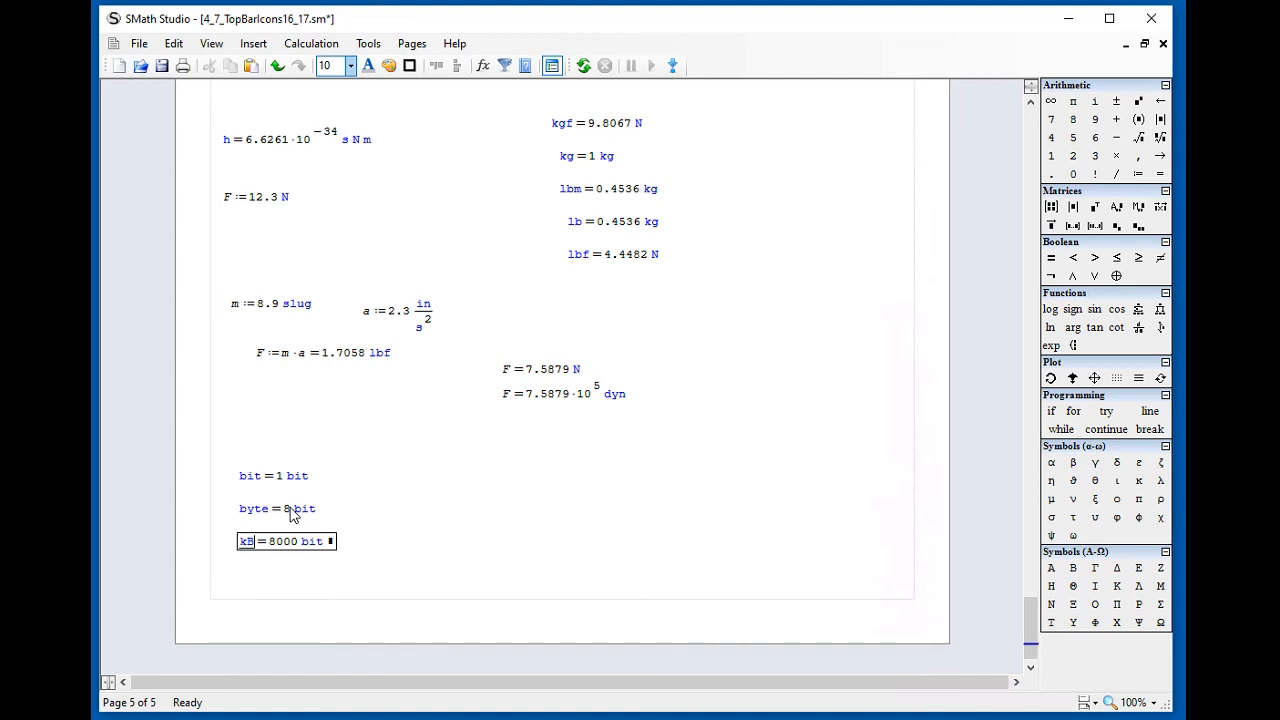
pyautogui.moveTo(310, 514); pyautogui.dragTo(259, 522)
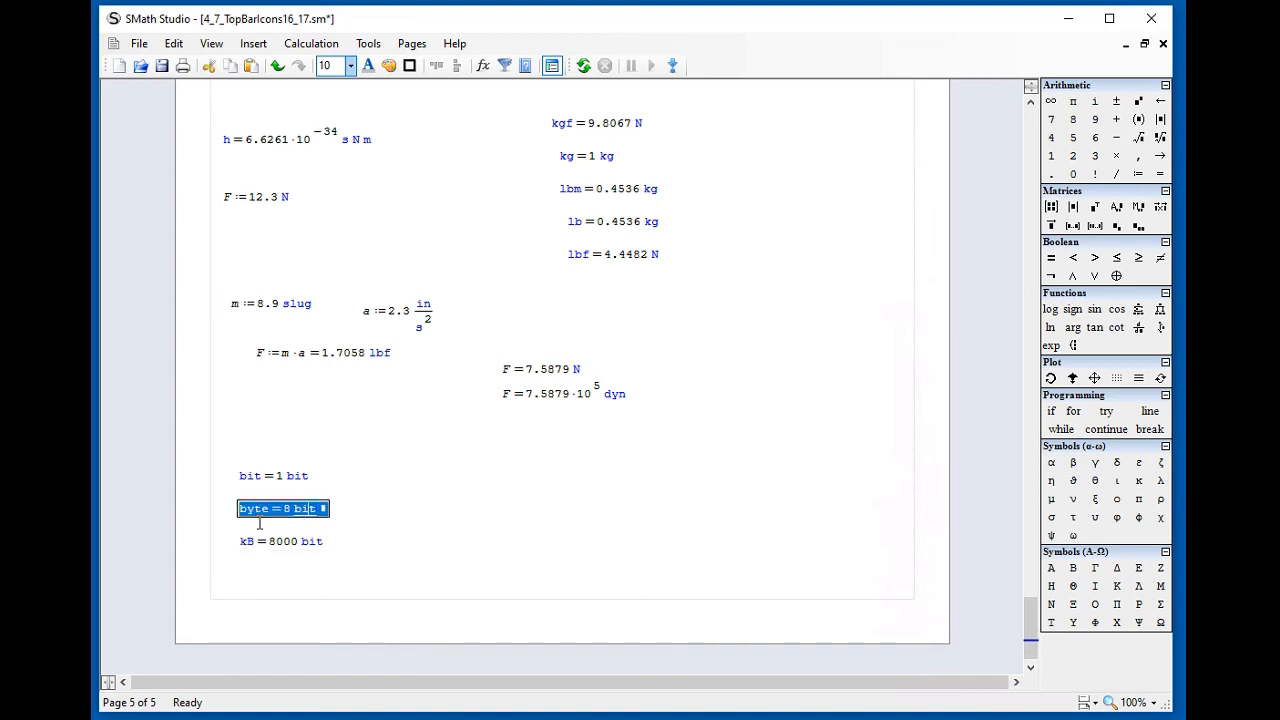
pyautogui.click(270, 551)
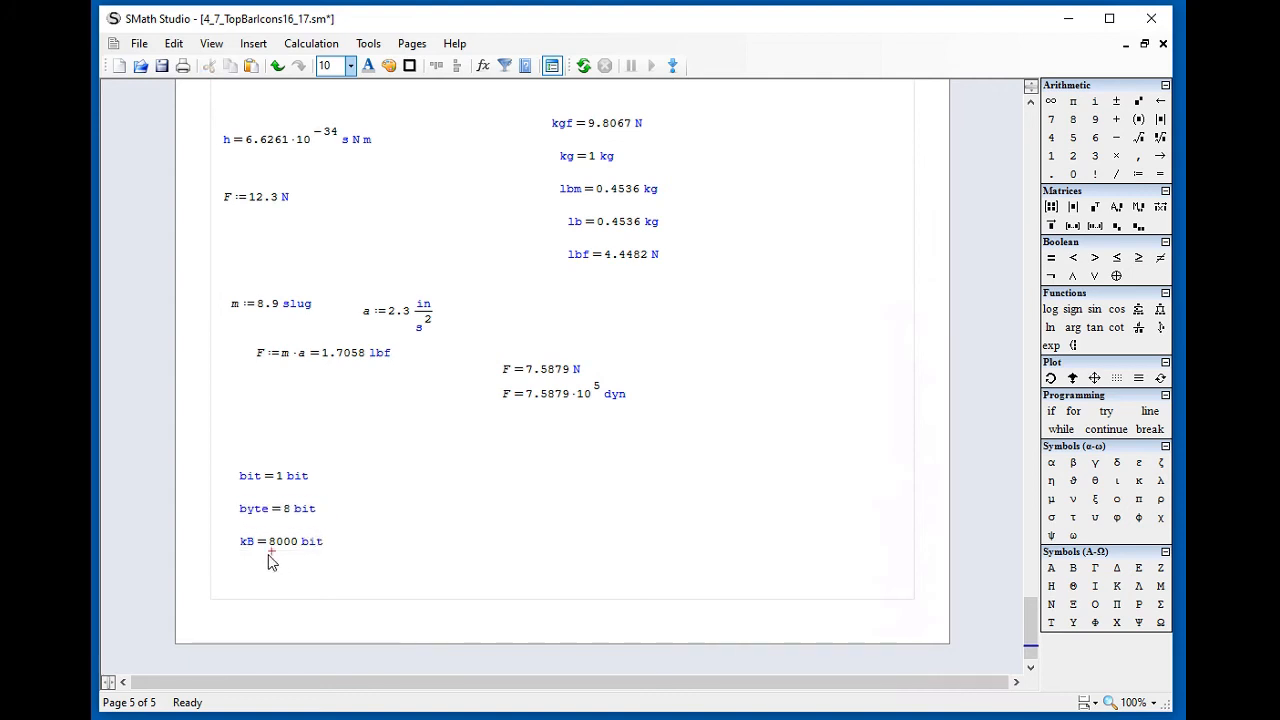
pyautogui.click(297, 549)
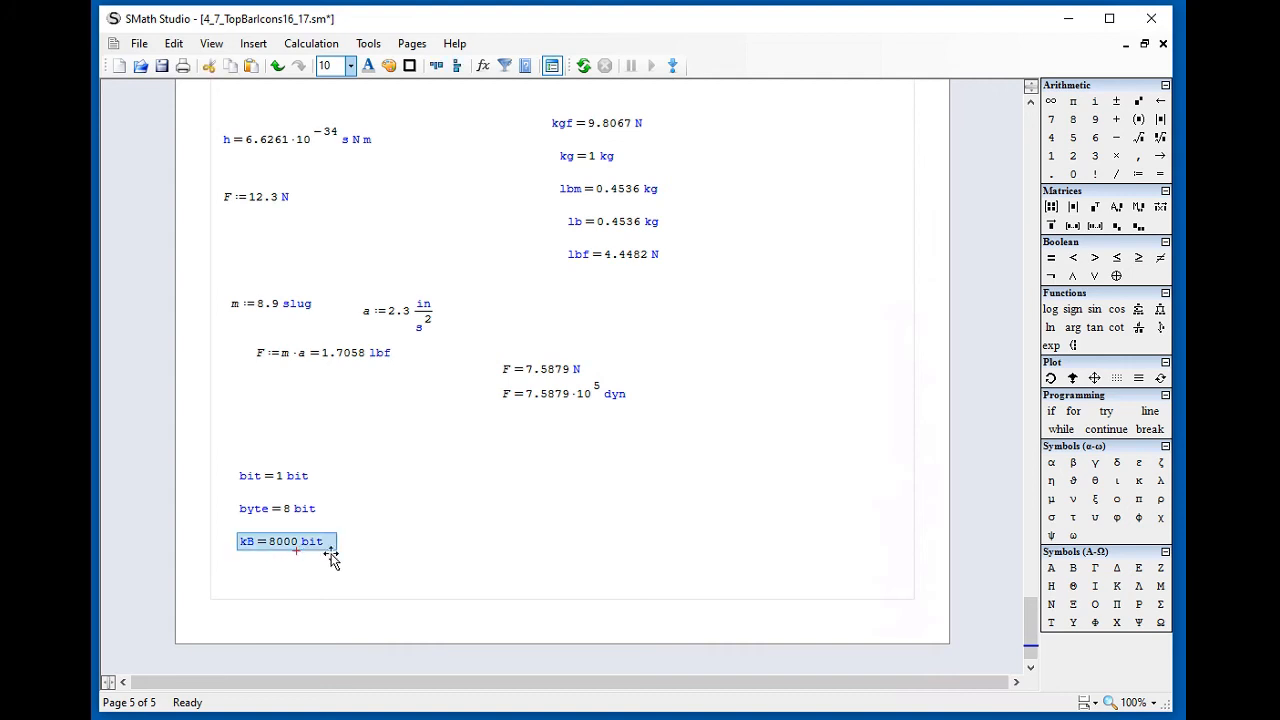
pyautogui.click(378, 544)
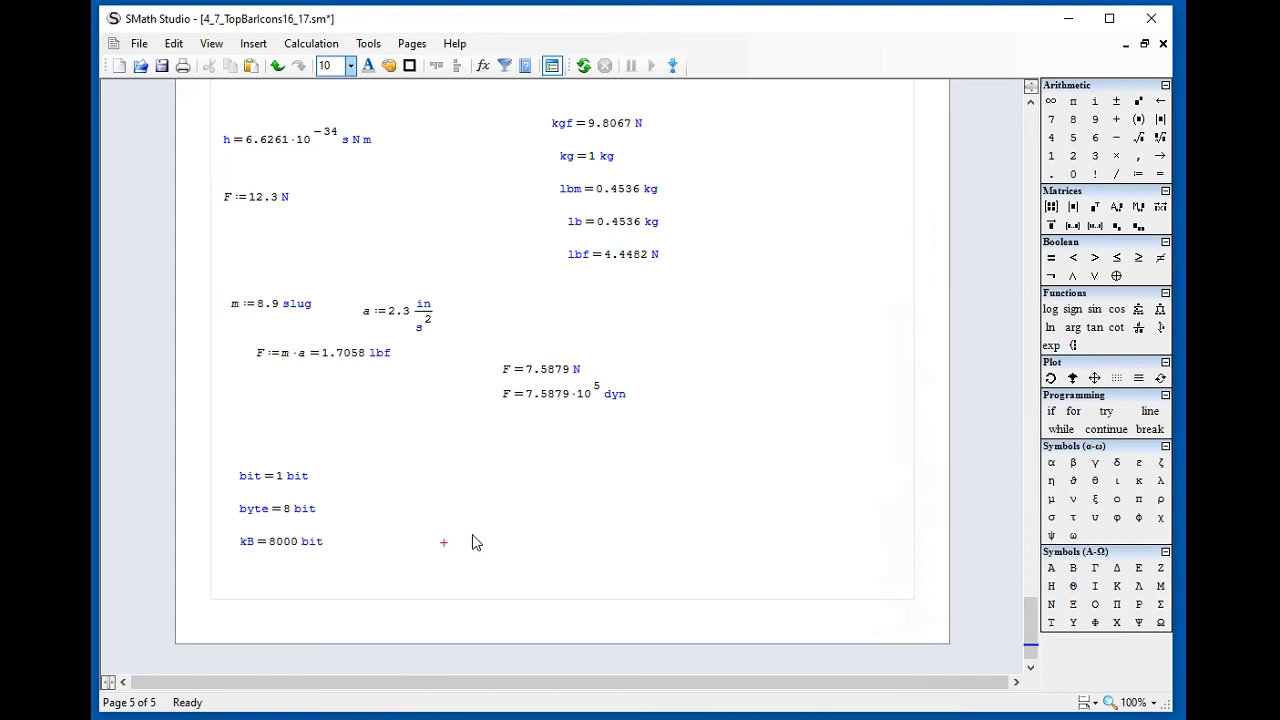
pyautogui.click(476, 503)
pyautogui.write('8^12=')
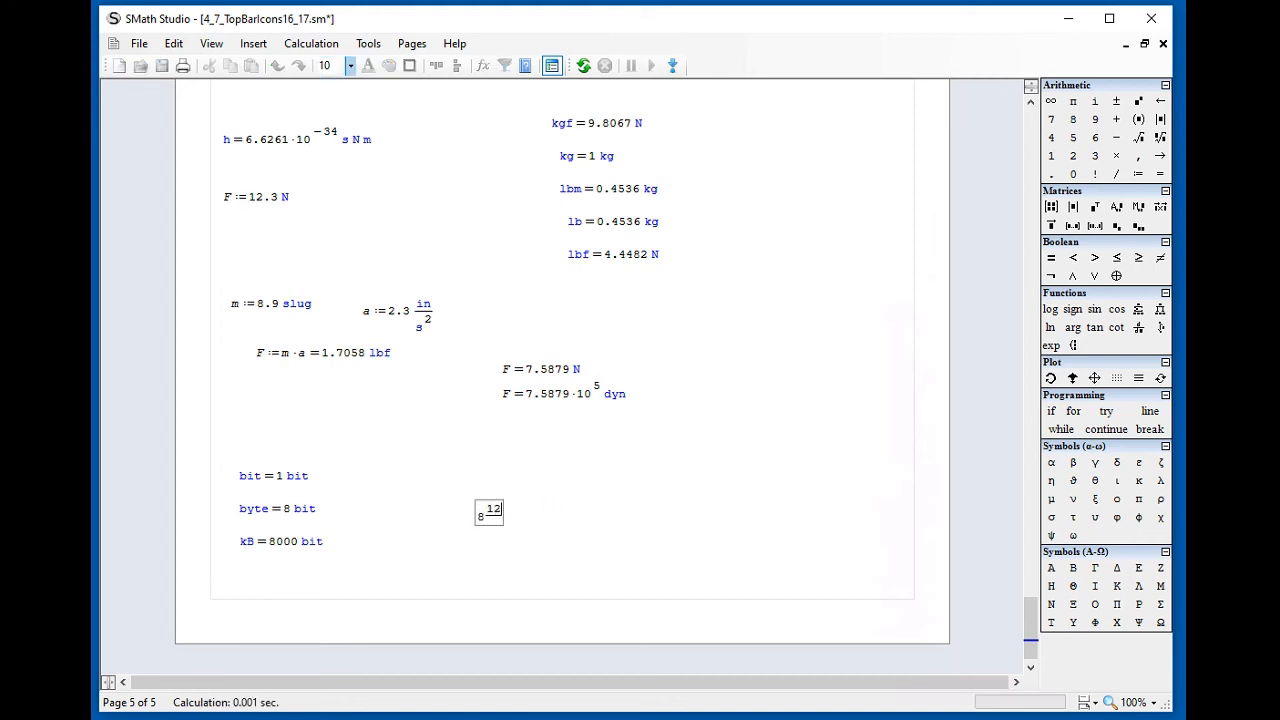
pyautogui.press('BackSpace')
pyautogui.press('BackSpace')
pyautogui.press('BackSpace')
pyautogui.press('BackSpace')
pyautogui.press('BackSpace')
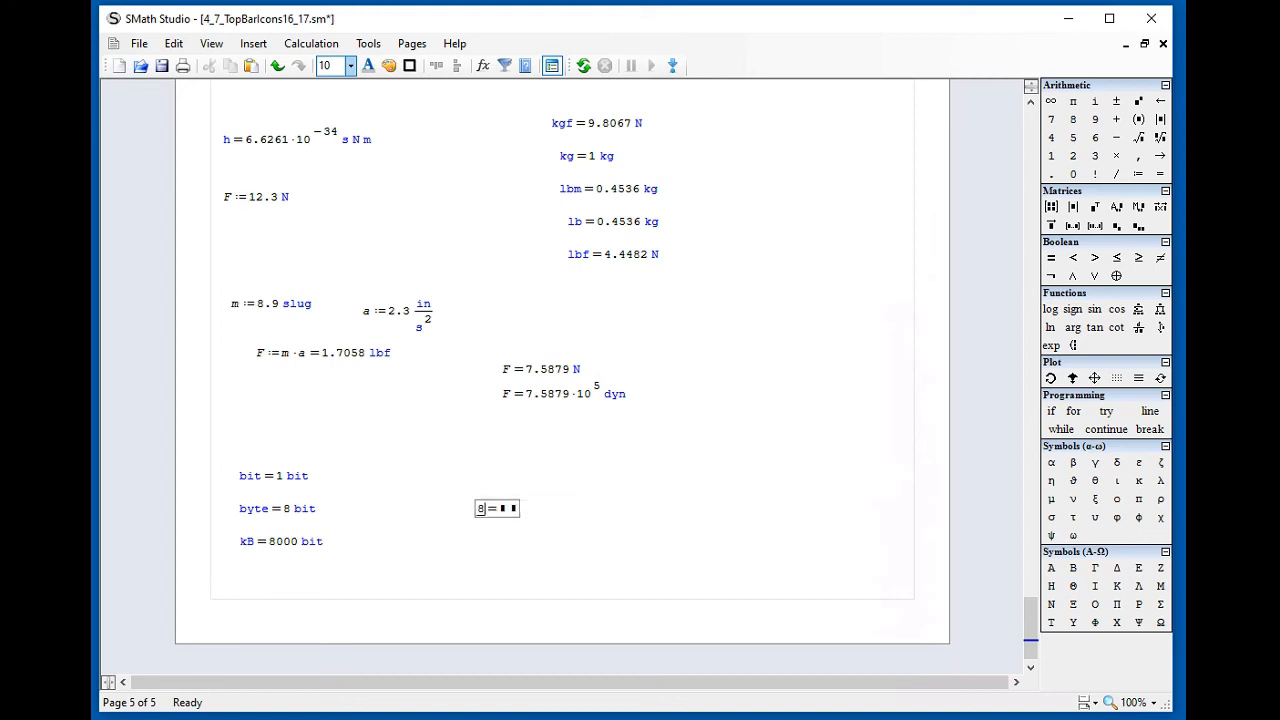
# - Evaluate the power 2^10 in the blank area beside the byte expression
pyautogui.write('2^12=')
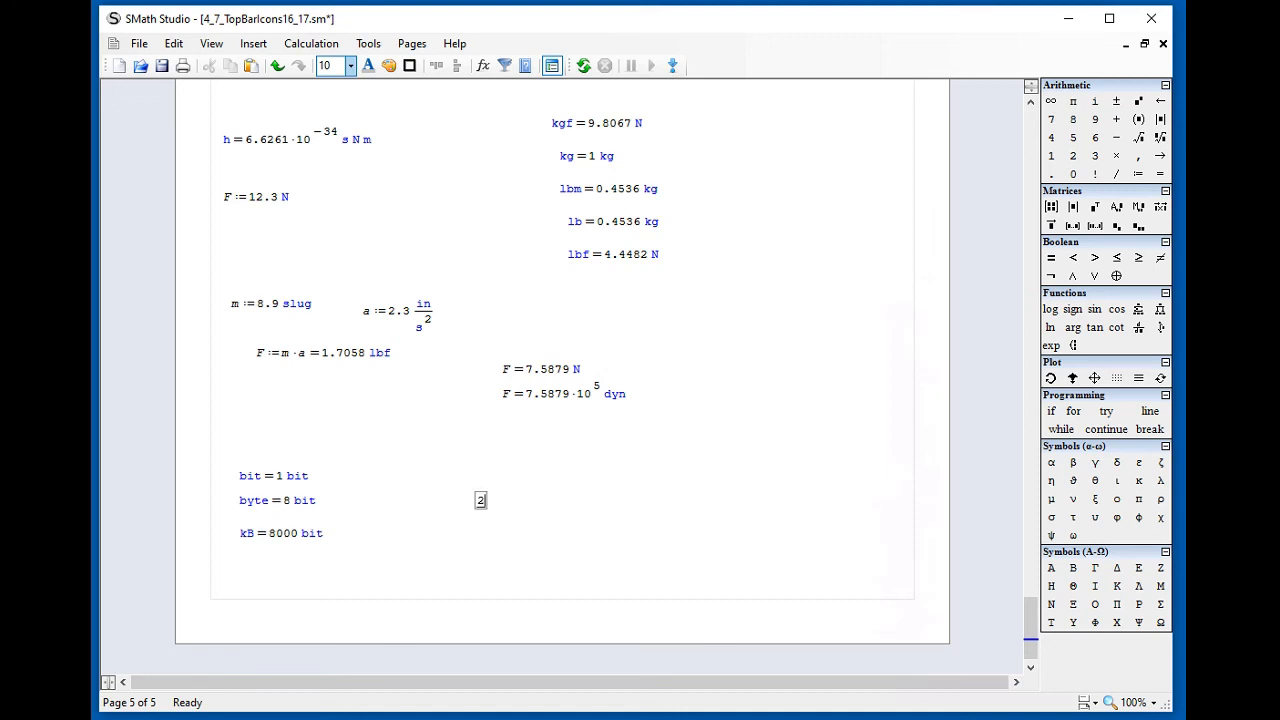
pyautogui.press('BackSpace')
pyautogui.press('BackSpace')
pyautogui.write('10')
pyautogui.press('Return')
# - Evaluate the kibibyte unit kiB below the kB expression and convert its result to byte
pyautogui.click(244, 565)
pyautogui.write('kiB=')
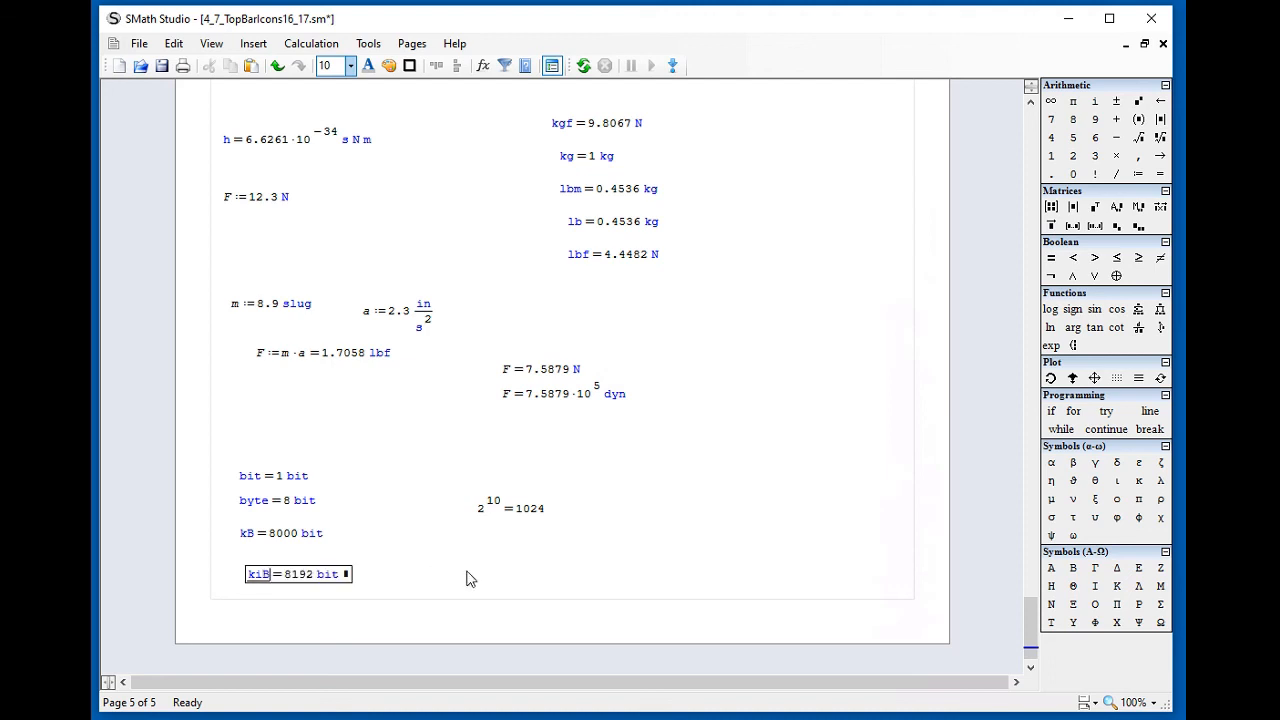
pyautogui.click(348, 575)
pyautogui.press('BackSpace')
pyautogui.press('BackSpace')
pyautogui.press('BackSpace')
pyautogui.write('byte')
pyautogui.press('Return')
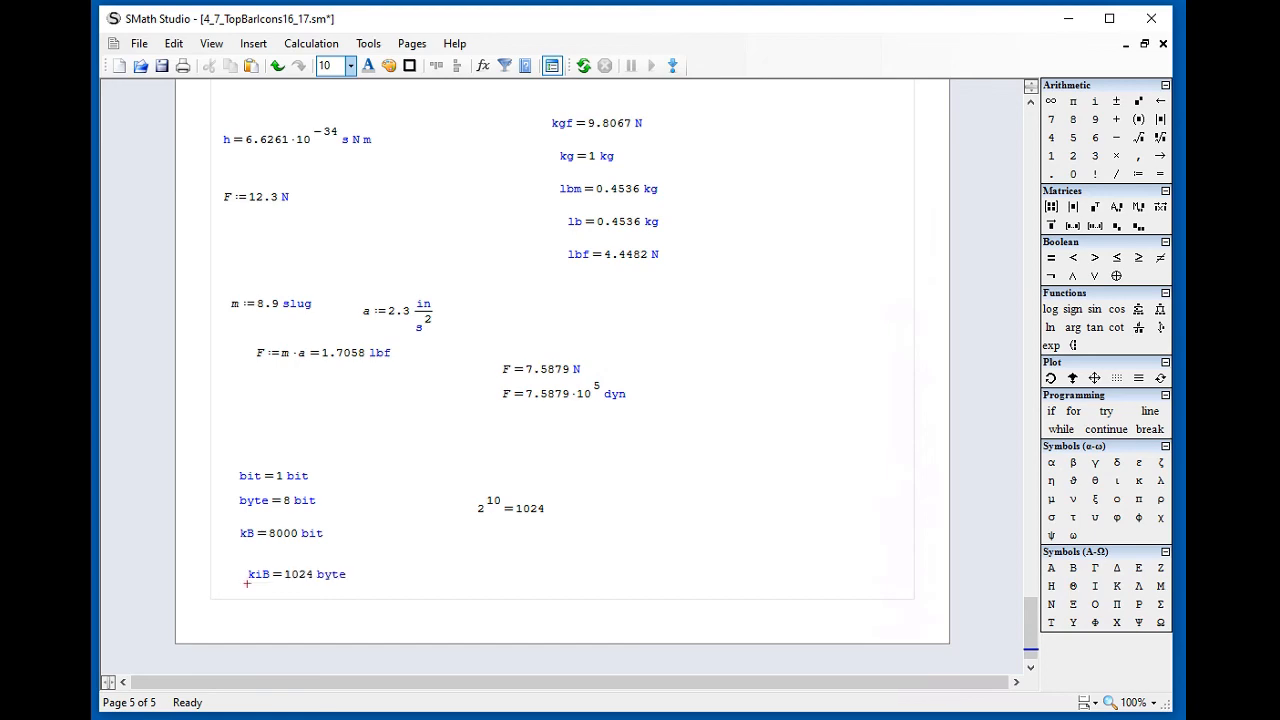
# - Review the worksheet notes from result units back to S.I. prefixes, return to the final page, and switch to the ScreenCover.txt title in Notepad
pyautogui.scroll(8, 451, 566)
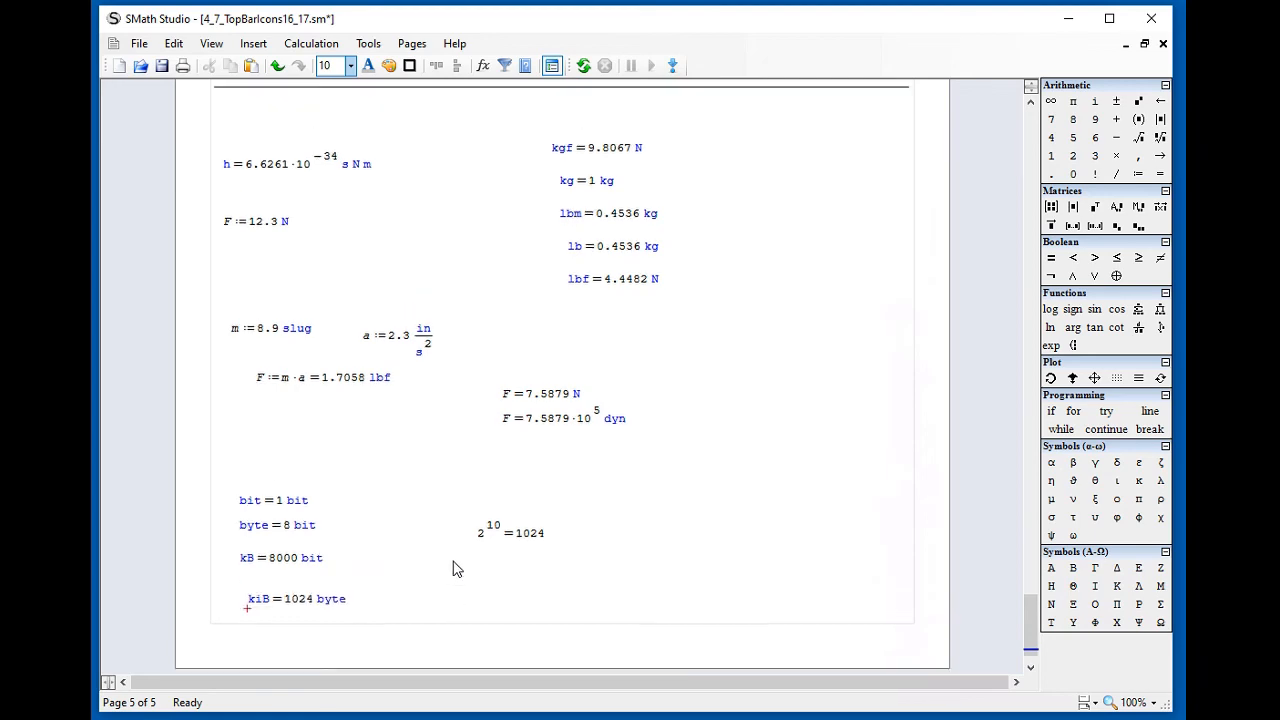
pyautogui.scroll(1, 695, 566)
pyautogui.scroll(7, 700, 569)
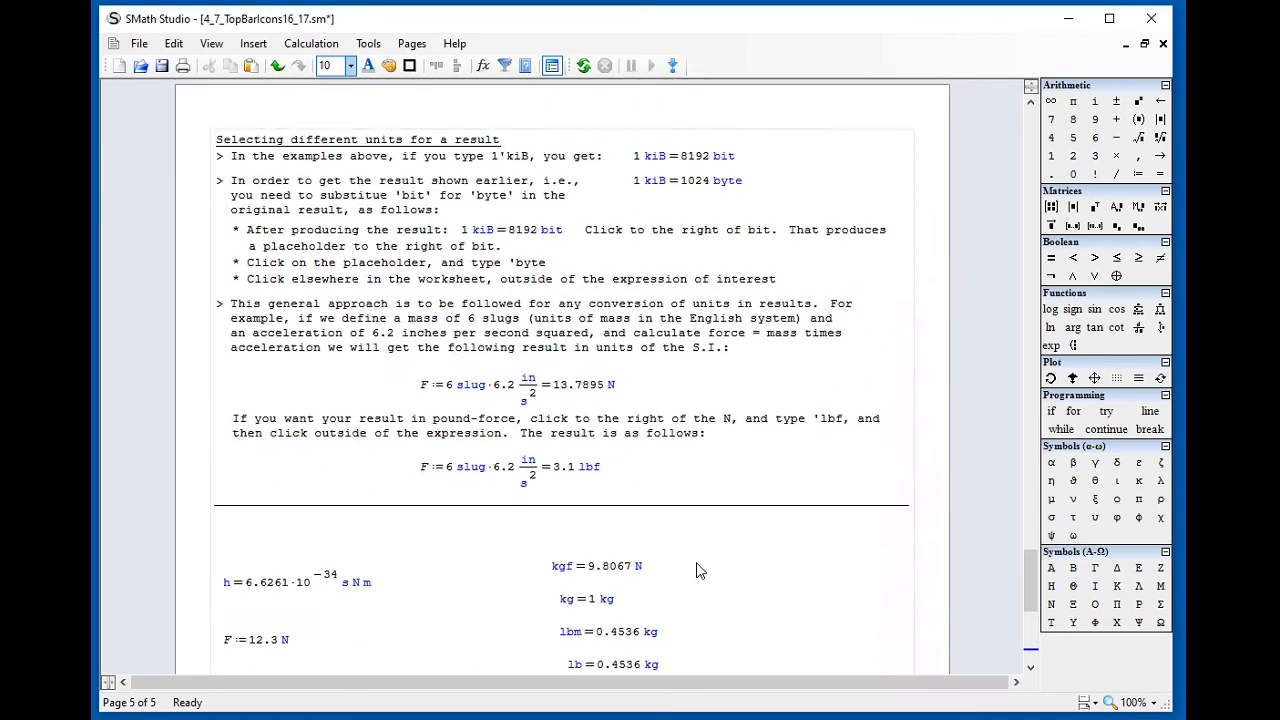
pyautogui.scroll(12, 698, 570)
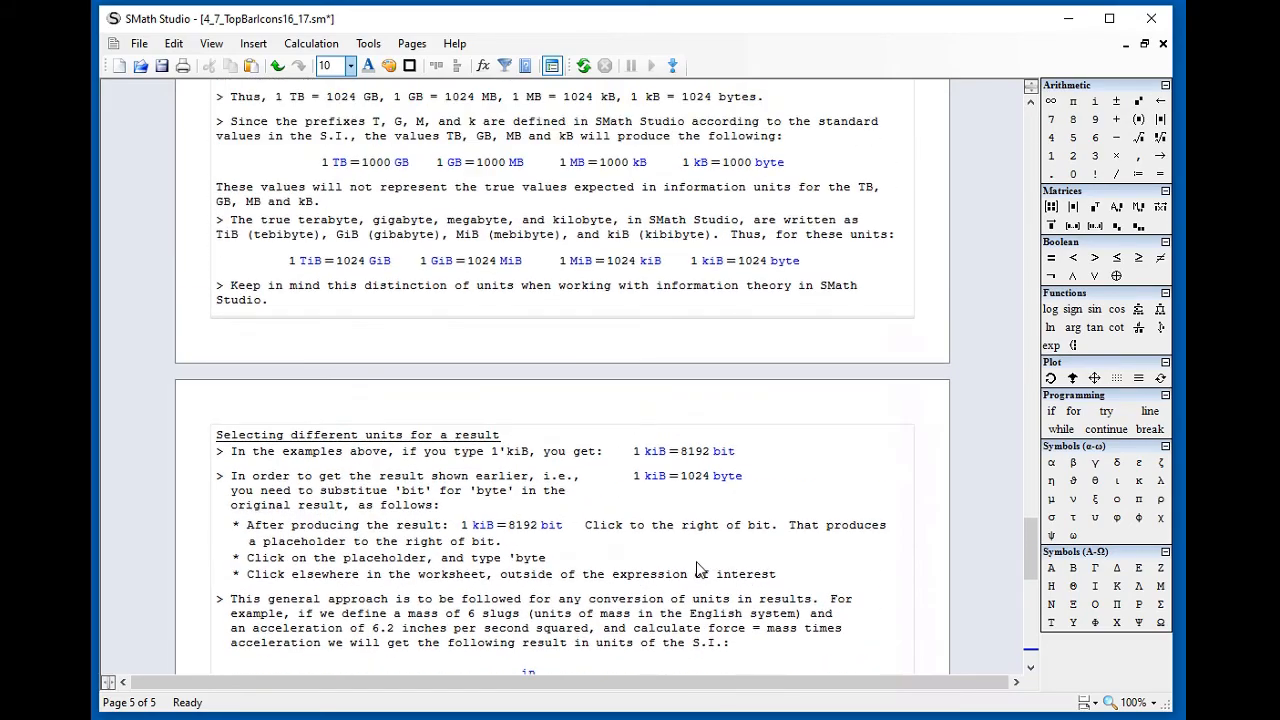
pyautogui.scroll(13, 698, 568)
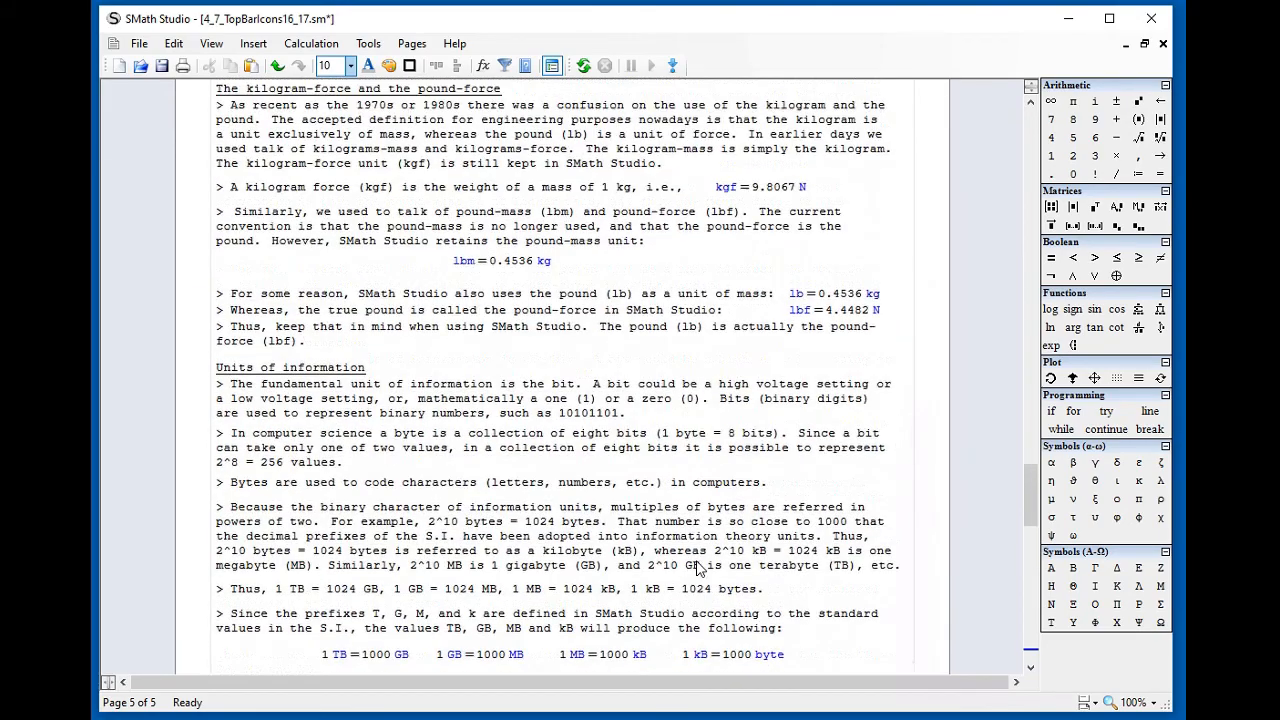
pyautogui.scroll(12, 697, 568)
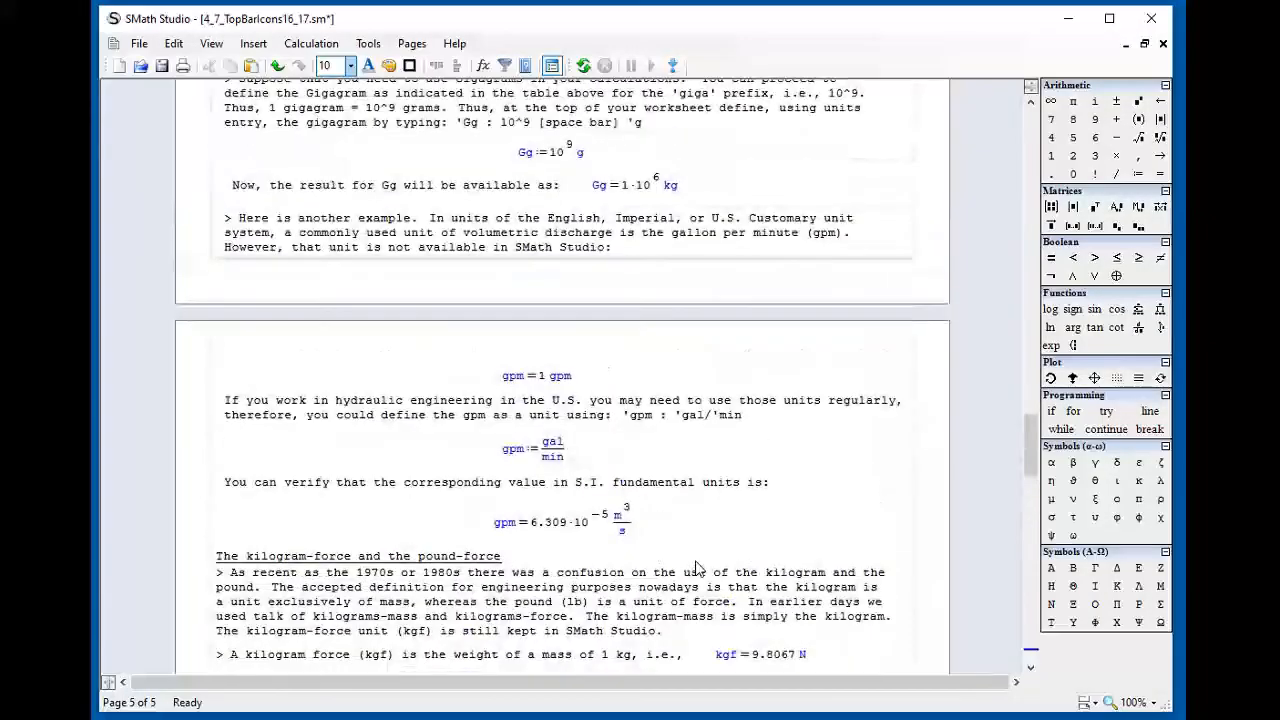
pyautogui.scroll(11, 697, 568)
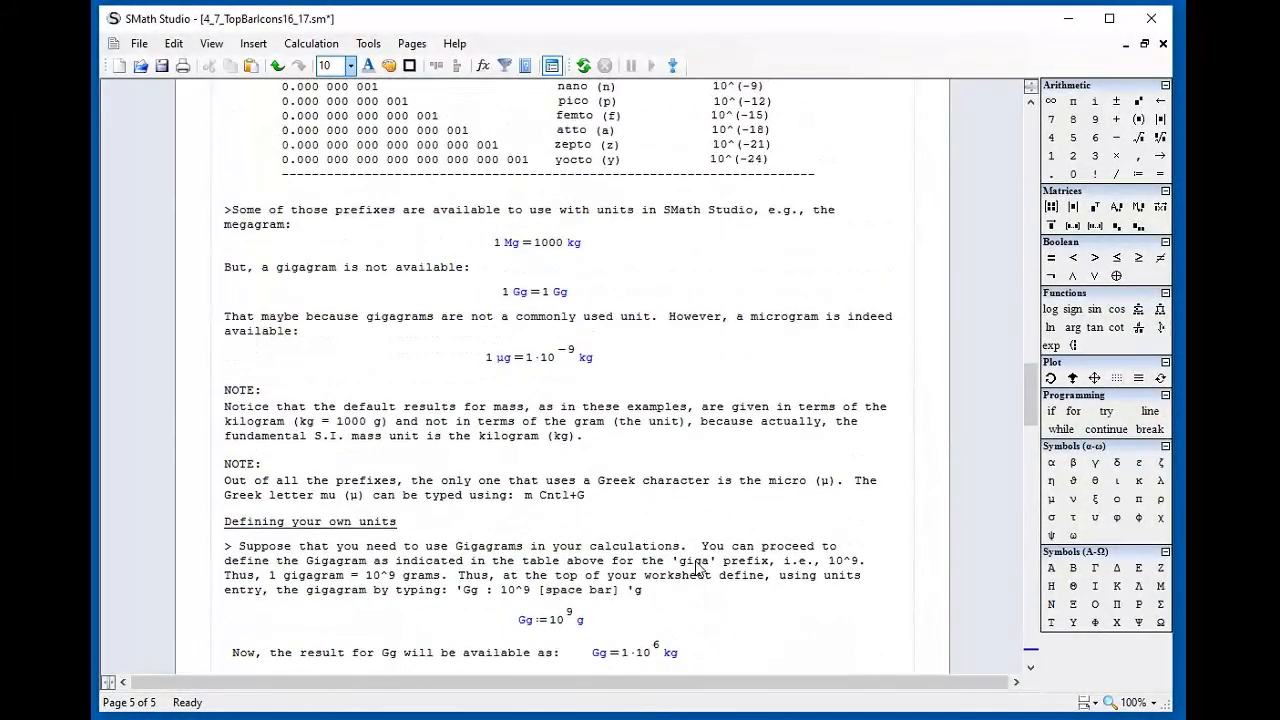
pyautogui.scroll(11, 697, 568)
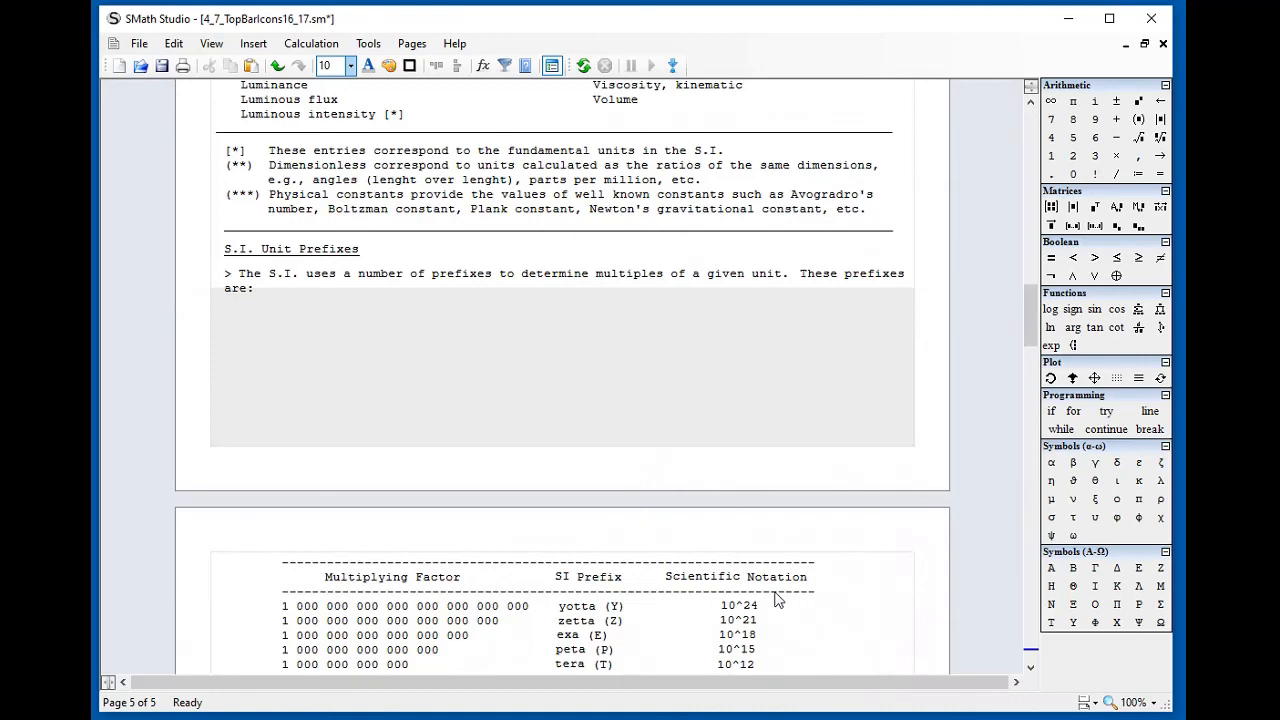
pyautogui.click(1032, 658)
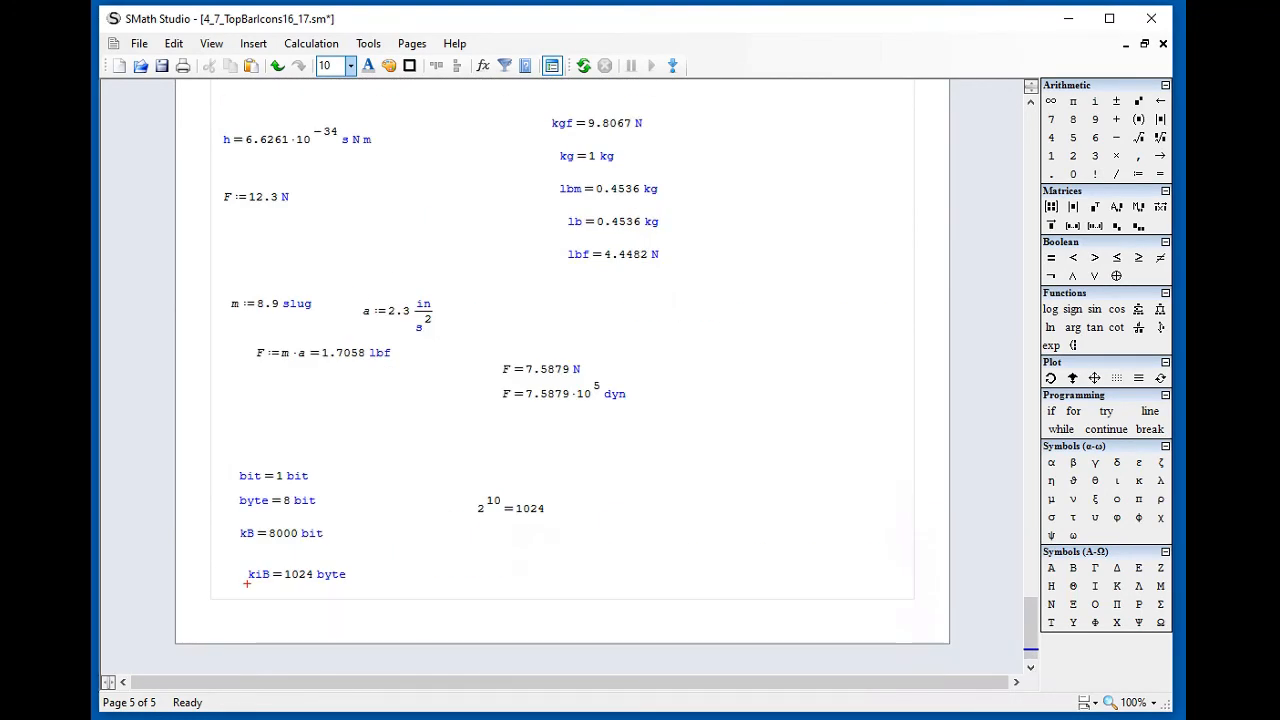
pyautogui.hotkey('alt', 'Tab')
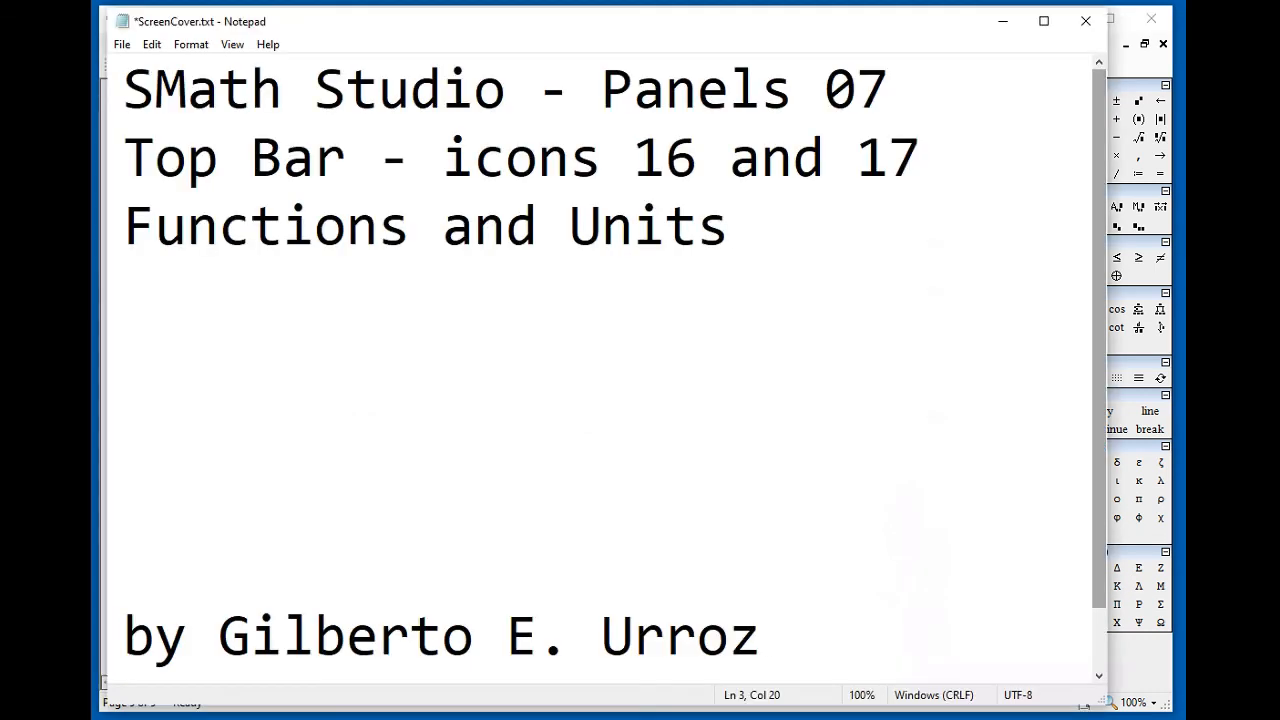